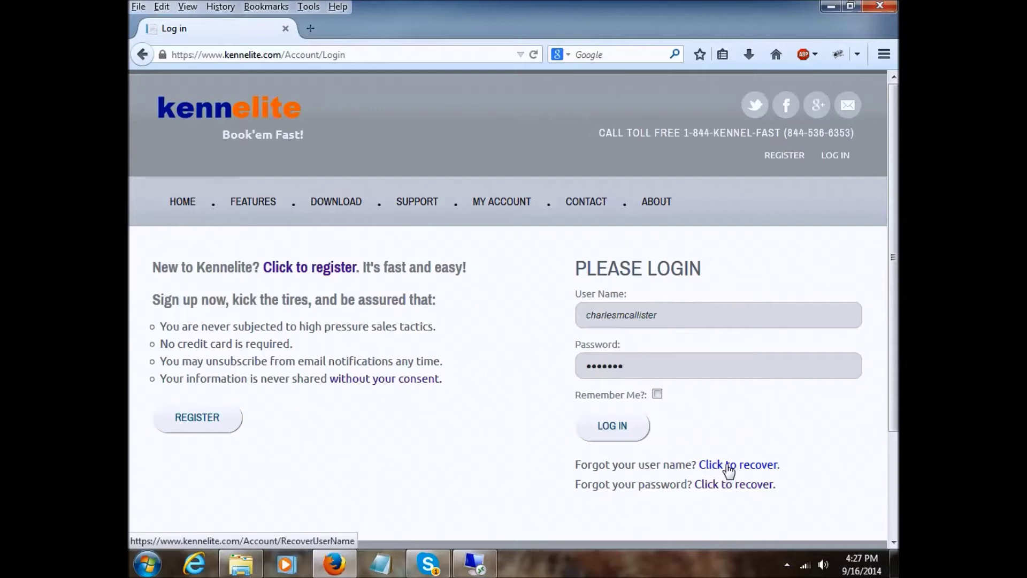
# - Submit the website account login to reach the signed-in Kennelite home page
pyautogui.click(595, 423)
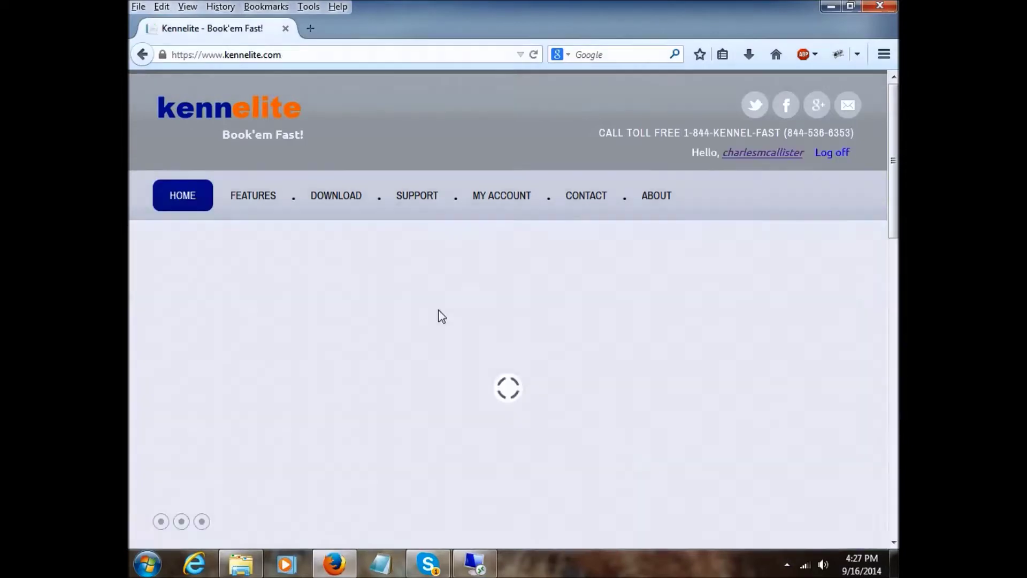
# - Visit the Download Demo page, then open the online Kennelite documentation from Support
pyautogui.click(336, 198)
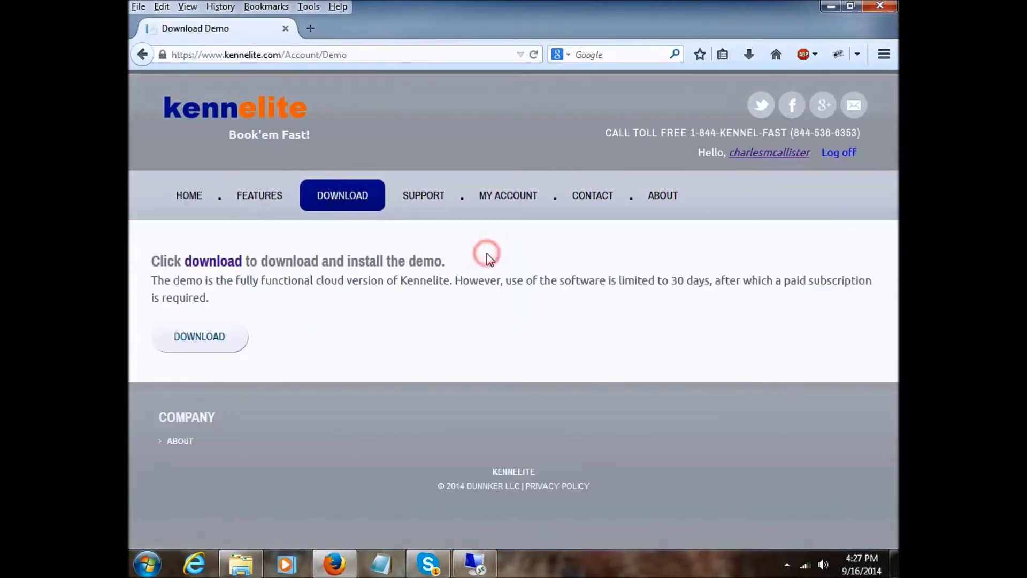
pyautogui.click(425, 197)
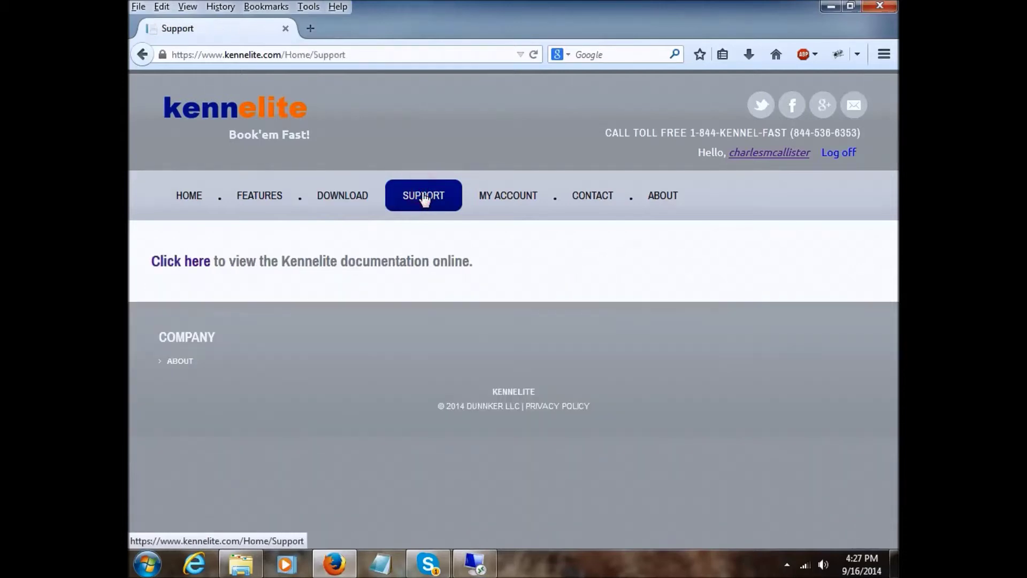
pyautogui.click(186, 264)
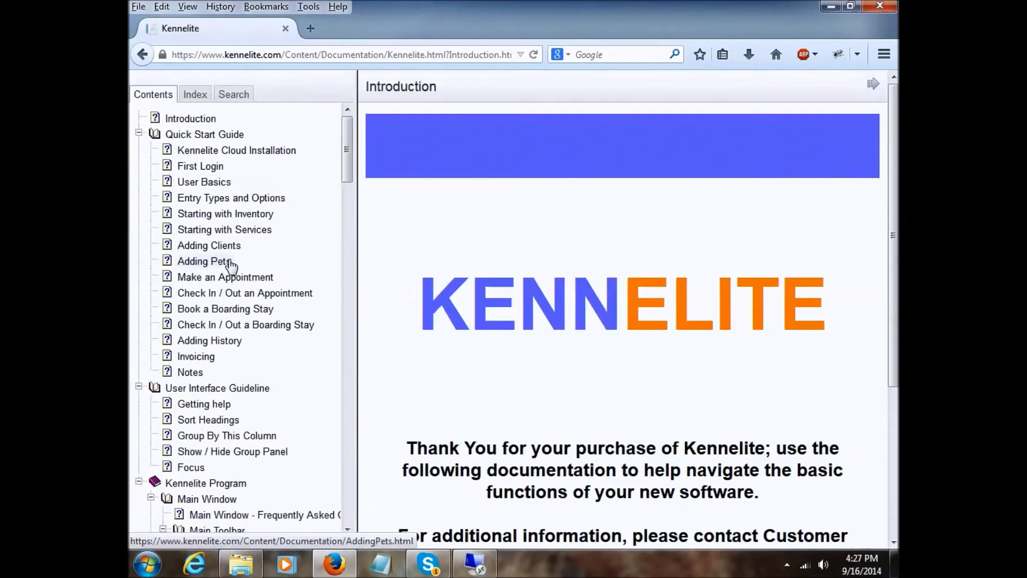
# - Read the Cloud Installation, First Login and User Basics topics, then return to Download Demo
pyautogui.click(209, 156)
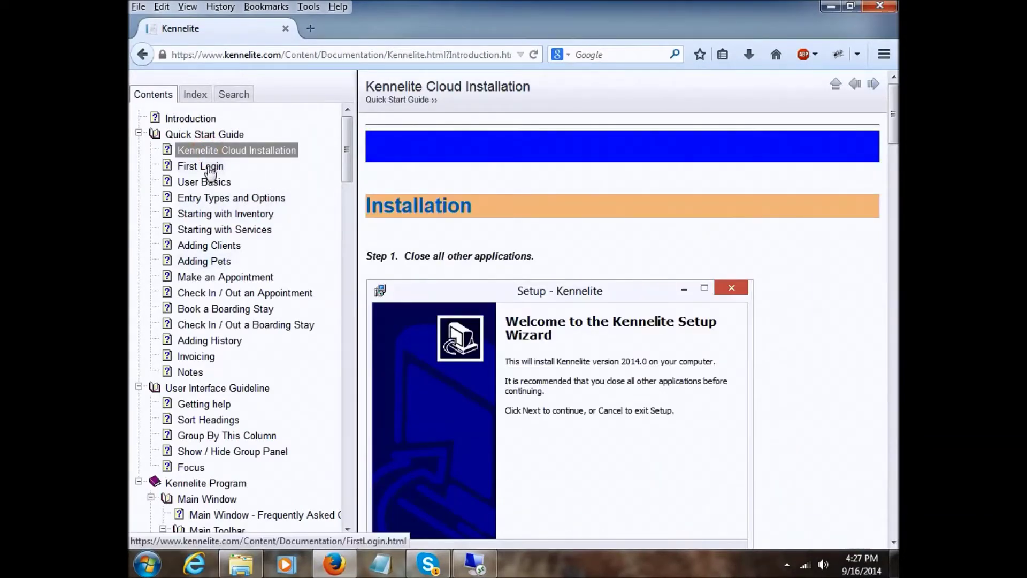
pyautogui.click(211, 174)
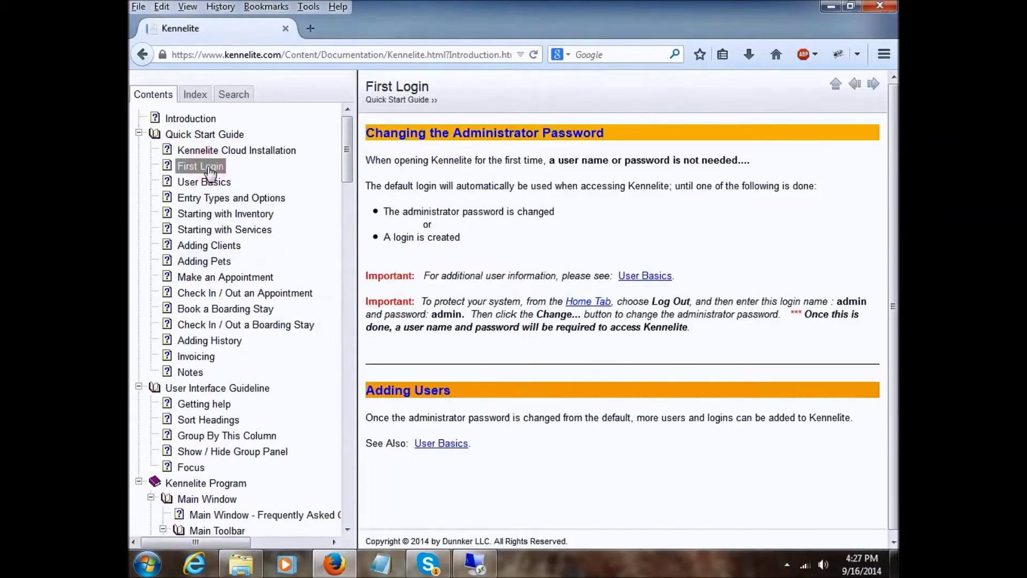
pyautogui.click(206, 183)
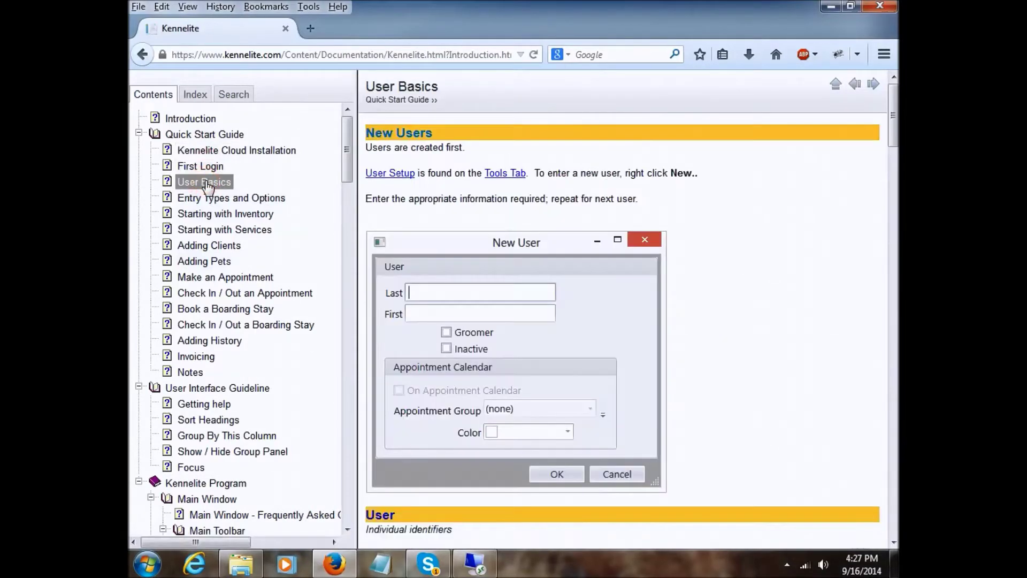
pyautogui.click(142, 56)
pyautogui.rightClick(139, 55)
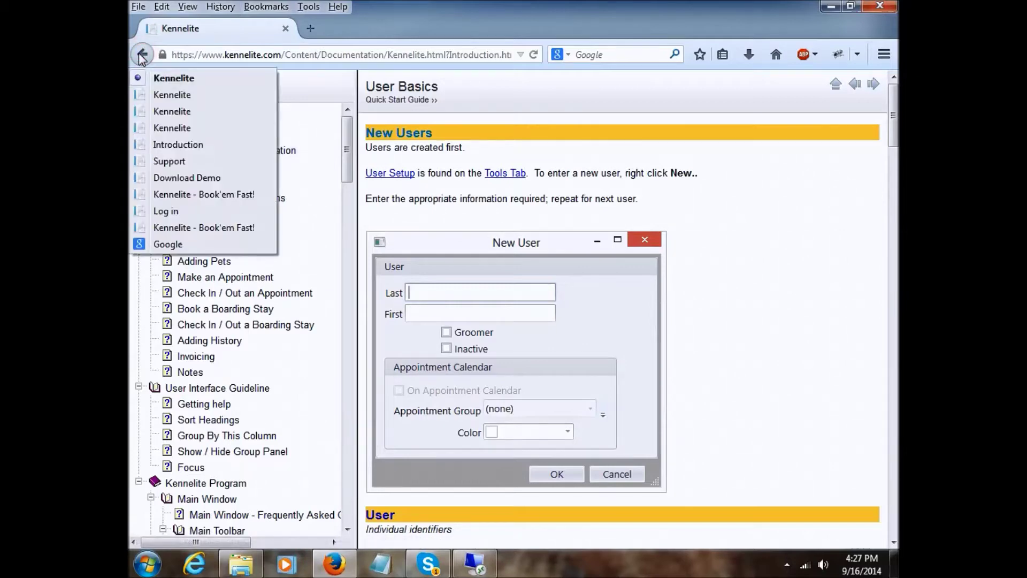
pyautogui.click(176, 178)
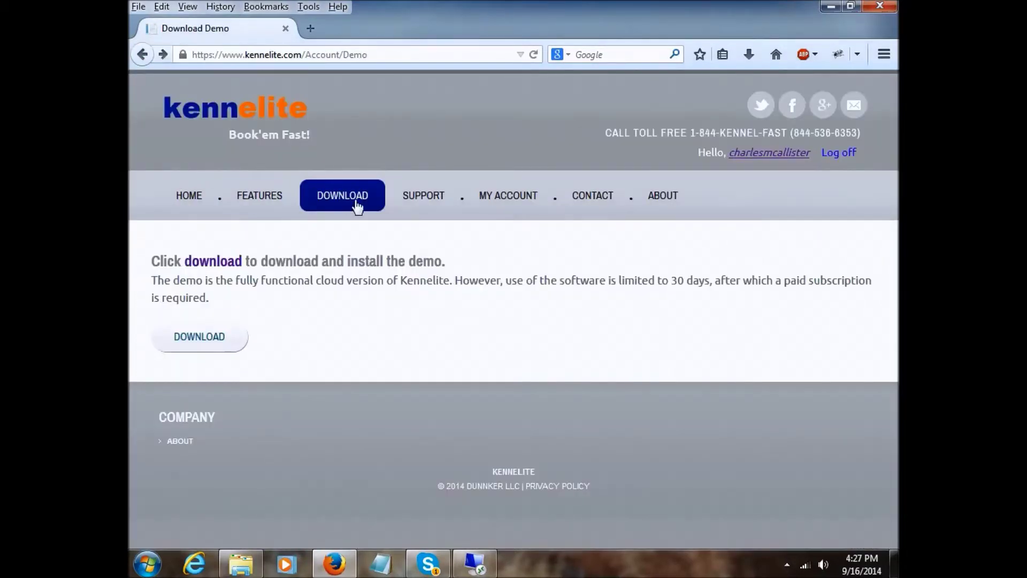
# - Download and save the Kennelite demo installer, then run it
pyautogui.click(206, 339)
pyautogui.click(528, 408)
pyautogui.click(749, 54)
pyautogui.click(598, 105)
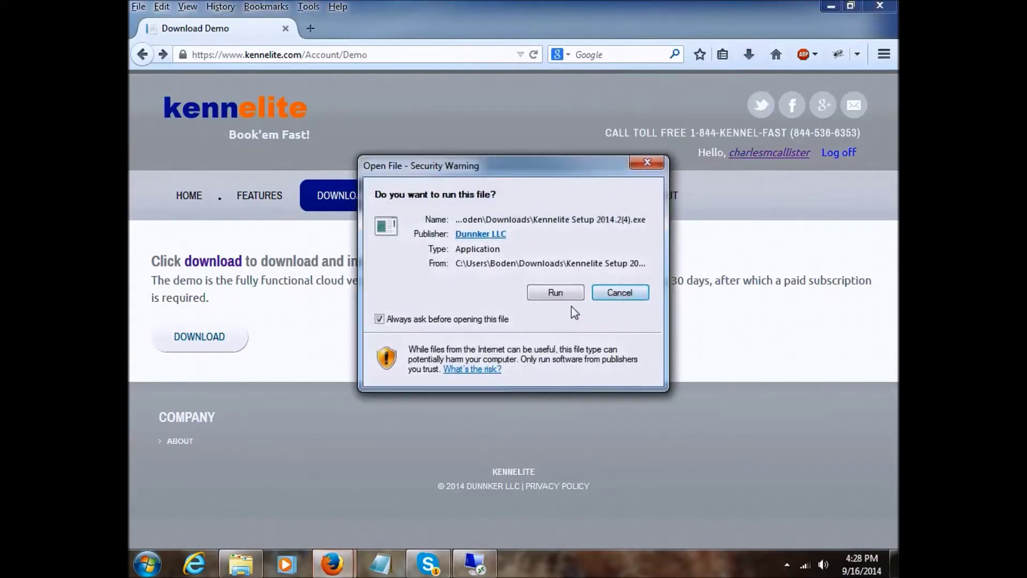
pyautogui.click(556, 292)
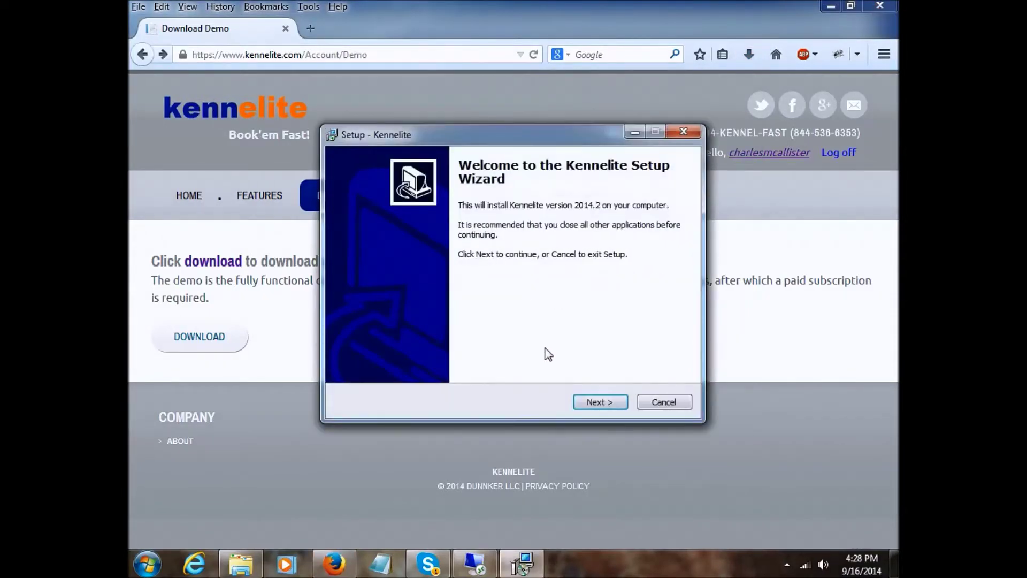
# - Install Kennelite 2014.2 with default folders and a desktop icon, then finish and launch it
pyautogui.moveTo(497, 138); pyautogui.dragTo(471, 152)
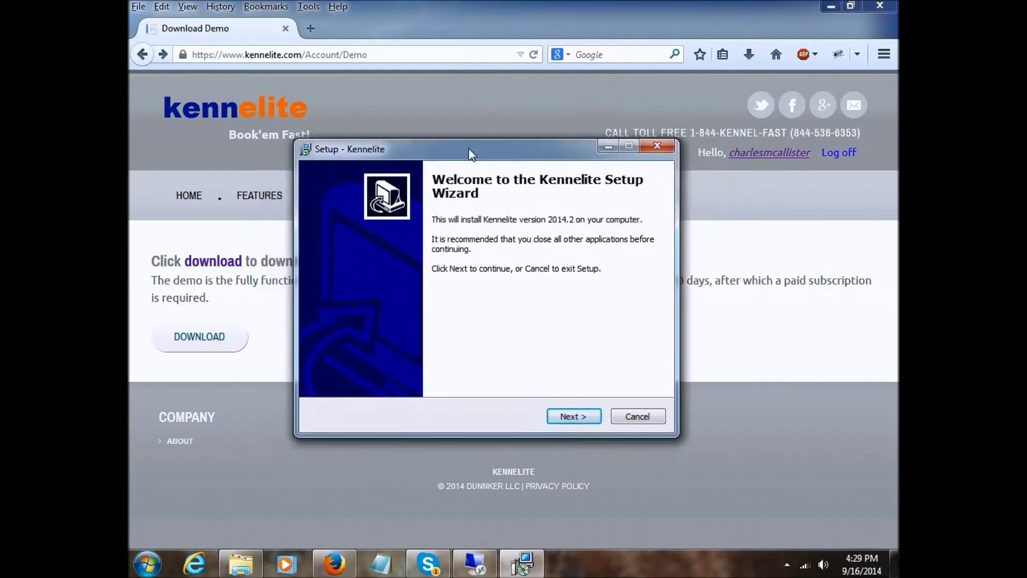
pyautogui.click(576, 417)
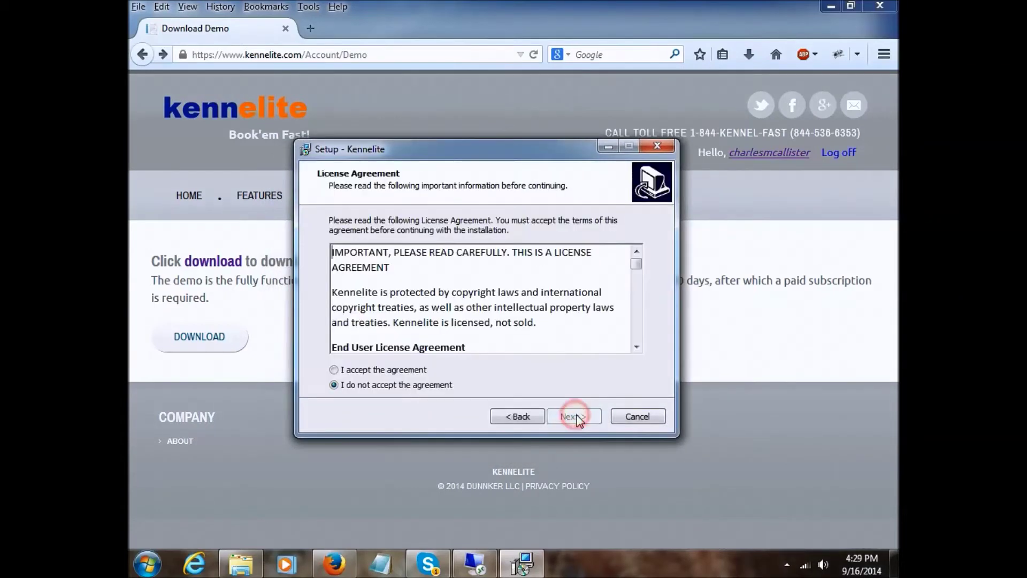
pyautogui.click(392, 371)
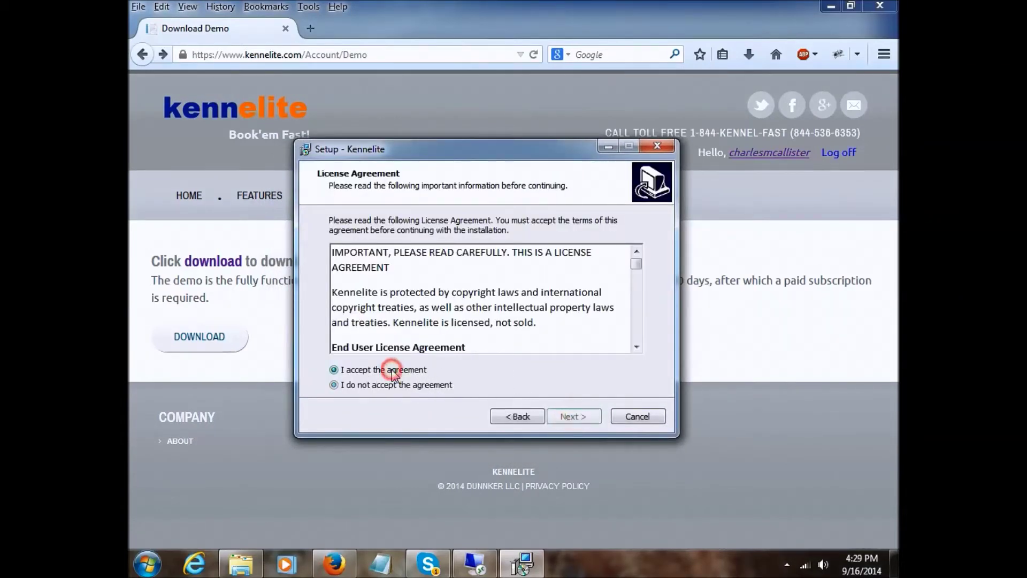
pyautogui.moveTo(636, 263); pyautogui.dragTo(638, 347)
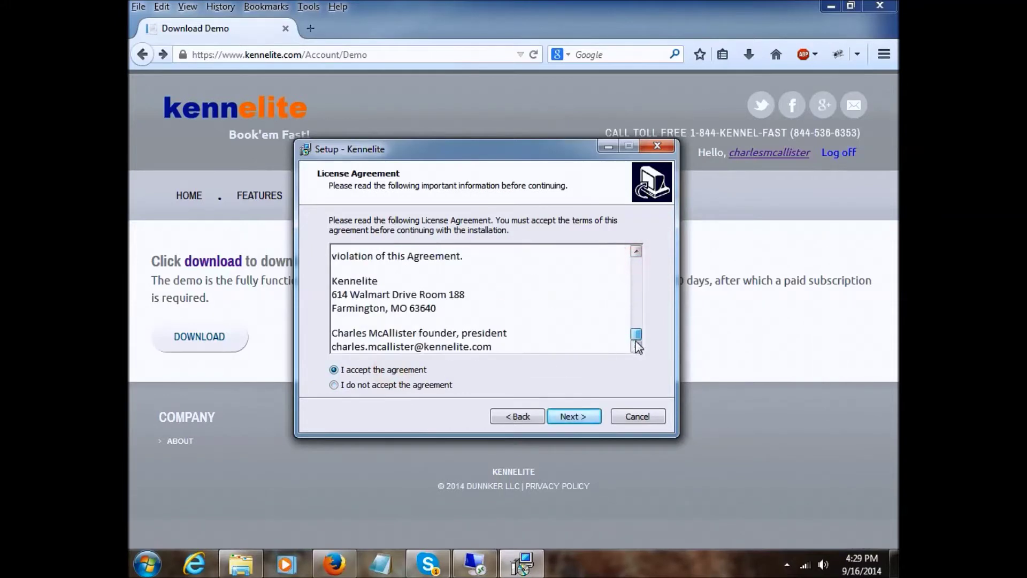
pyautogui.click(576, 418)
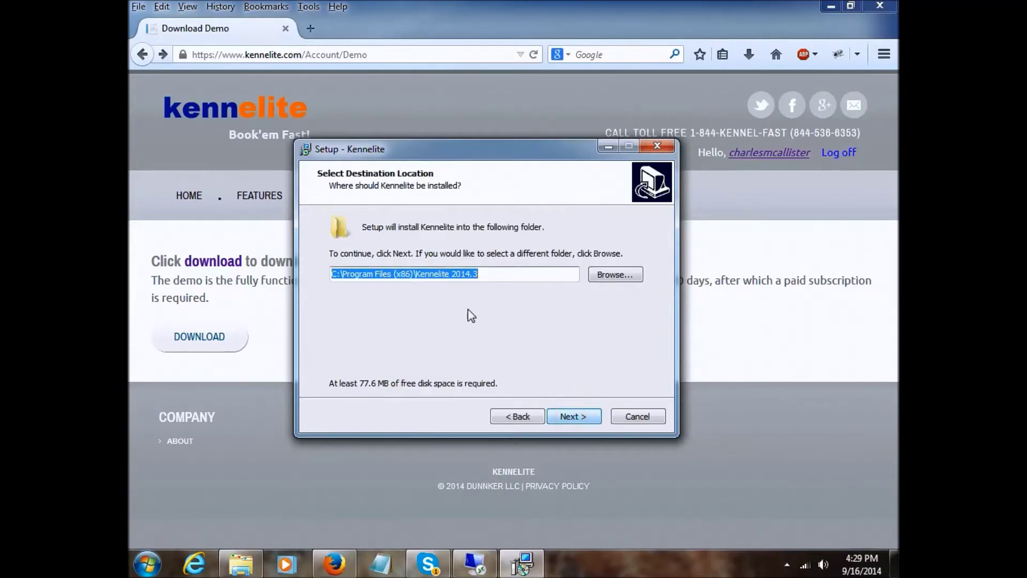
pyautogui.click(572, 418)
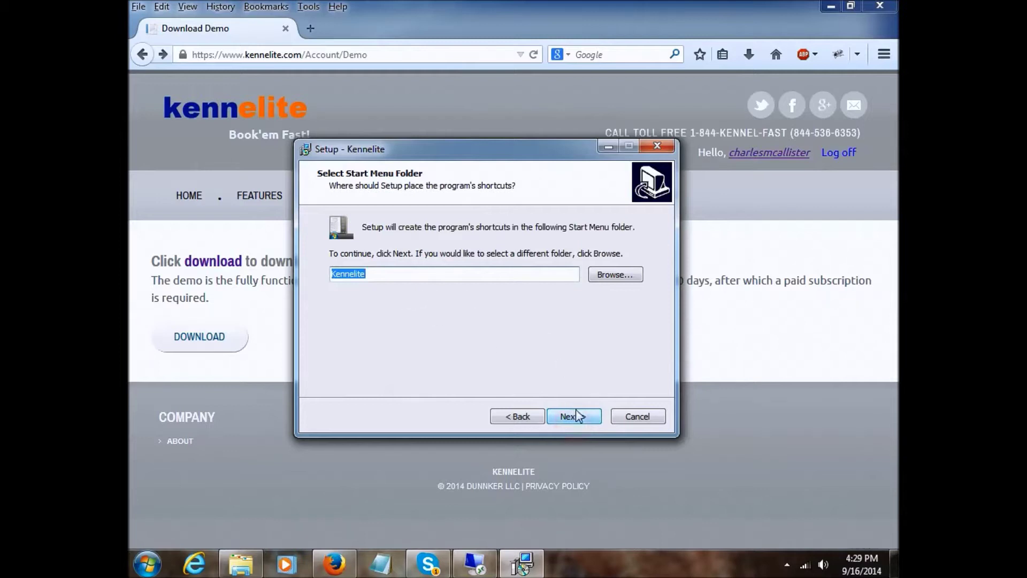
pyautogui.click(575, 415)
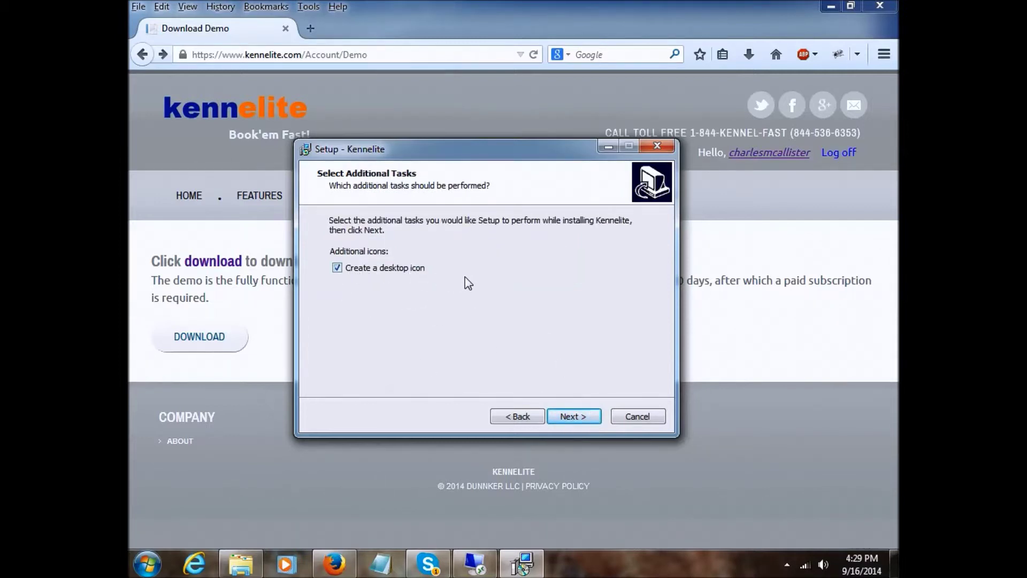
pyautogui.click(582, 417)
pyautogui.click(571, 414)
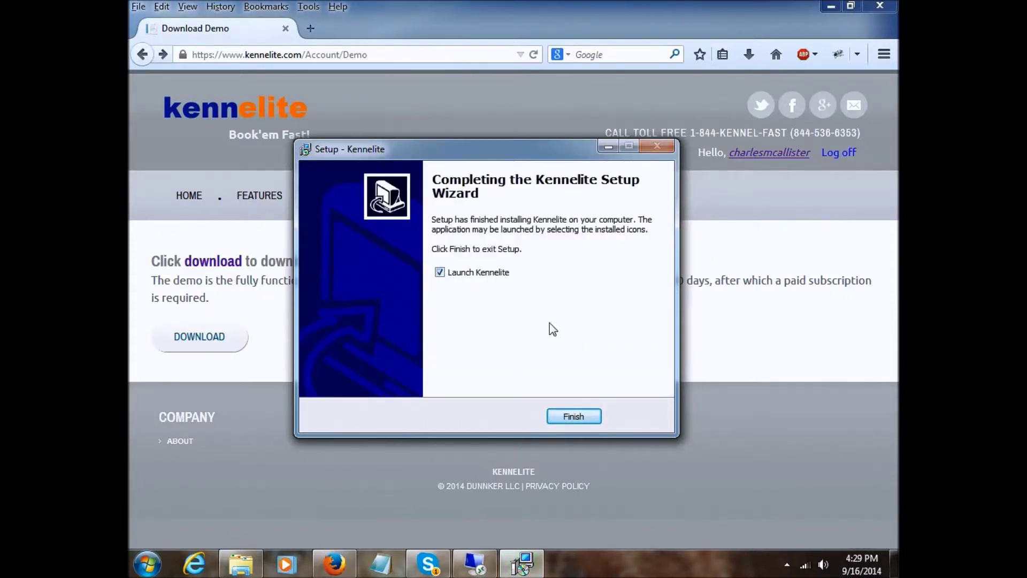
pyautogui.click(572, 416)
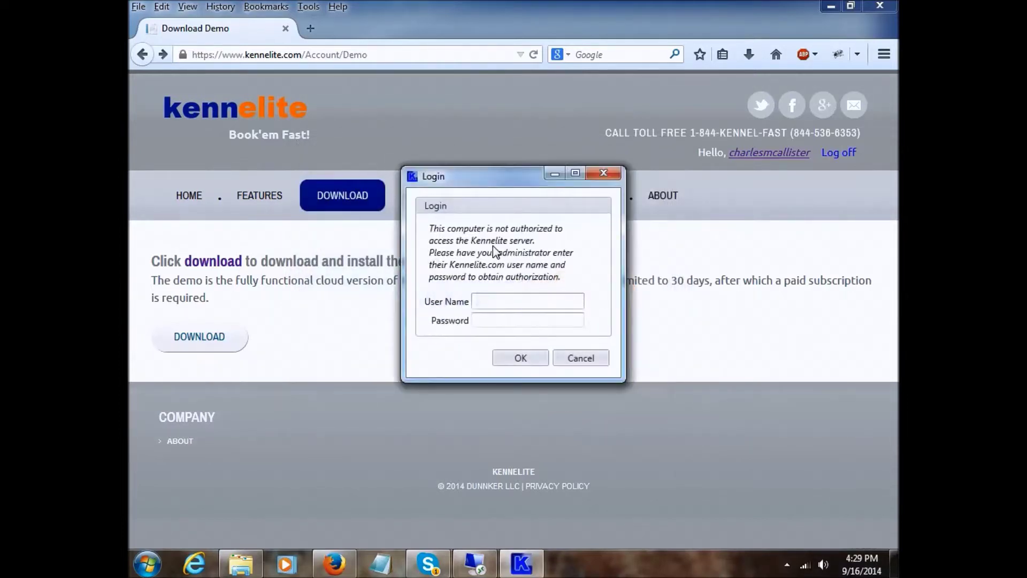
# - Enter the Kennelite.com account user name and password to authorize this computer
pyautogui.click(515, 300)
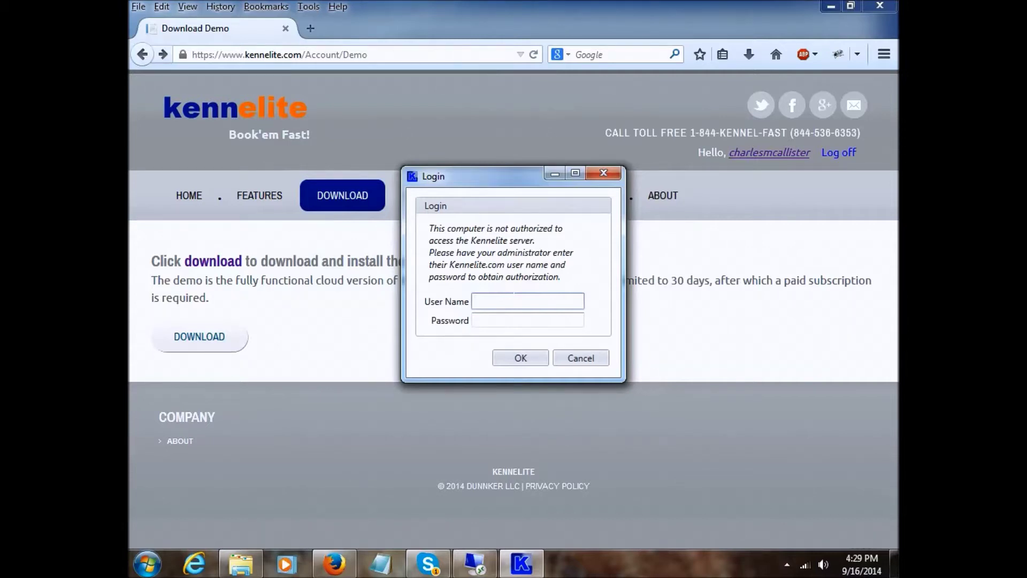
pyautogui.press('Tab')
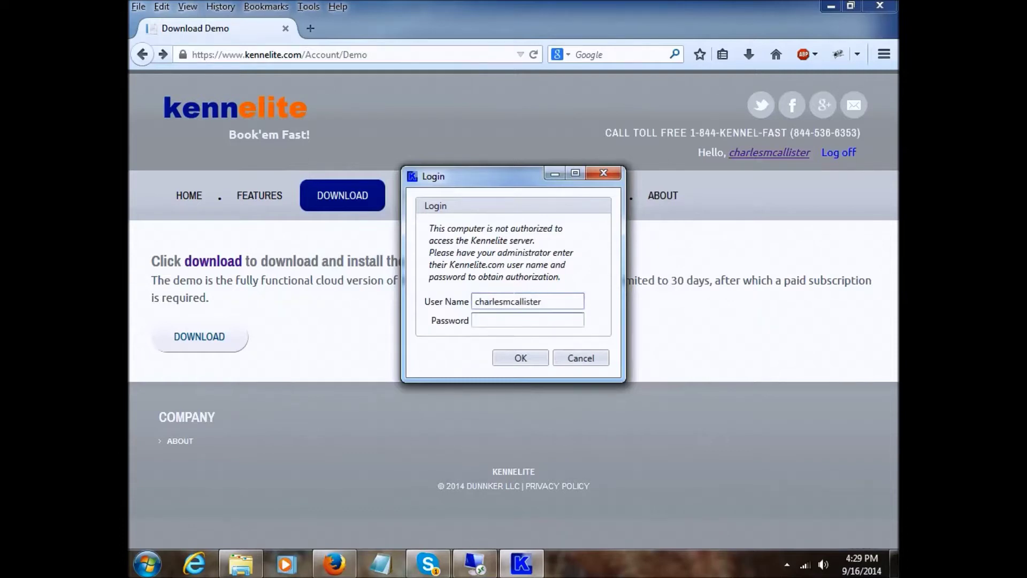
pyautogui.write('•••••••')
pyautogui.click(519, 361)
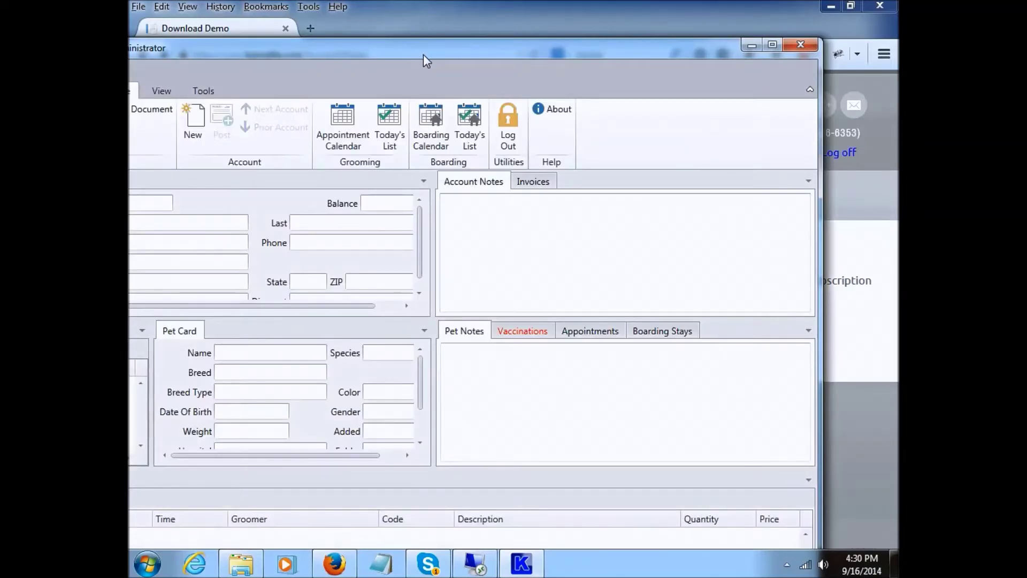
# - Maximize the Kennelite - Administrator main window to fill the screen
pyautogui.doubleClick(421, 55)
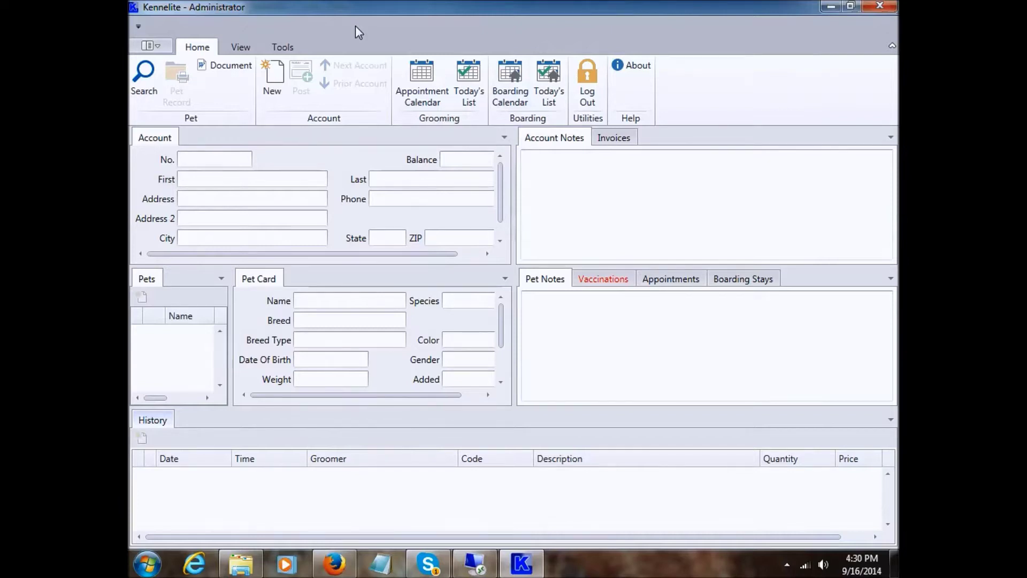
pyautogui.click(341, 200)
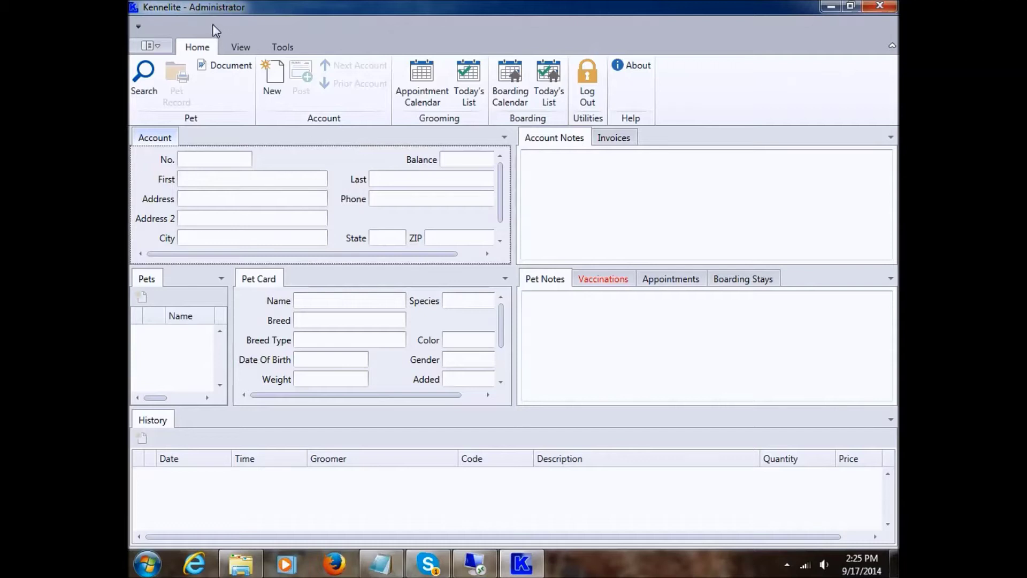
pyautogui.click(341, 169)
# - Log out and enter the administrator login name and password
pyautogui.click(590, 87)
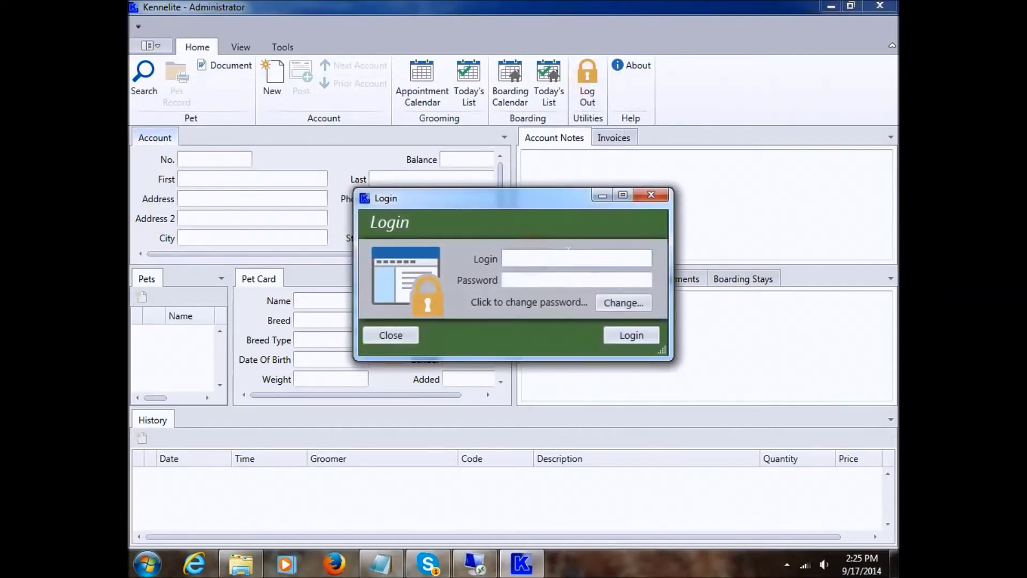
pyautogui.write('admin')
pyautogui.press('Tab')
pyautogui.write('1234')
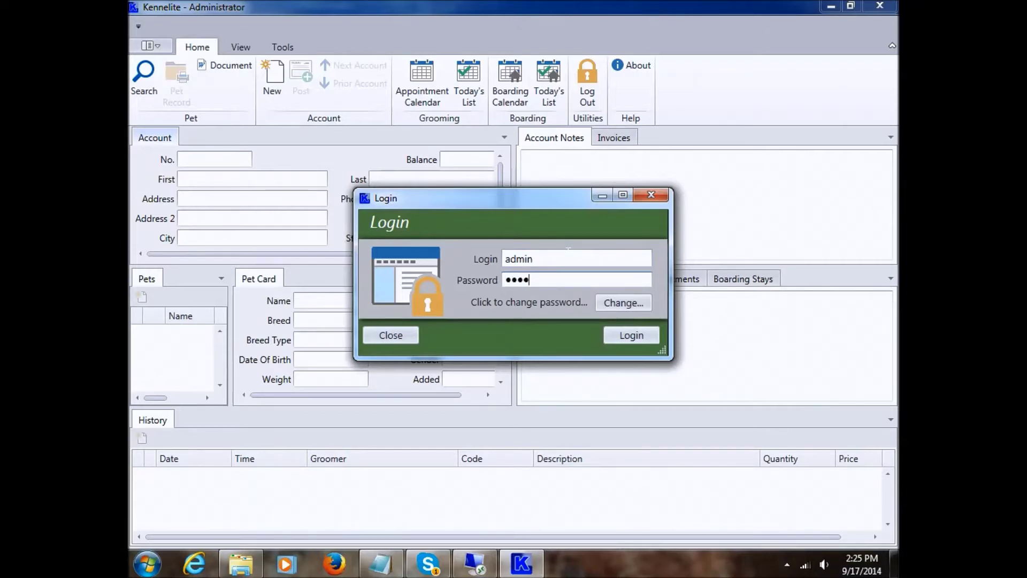
# - Change the administrator password, entering and confirming the new password
pyautogui.click(619, 301)
pyautogui.click(509, 260)
pyautogui.write('1234')
pyautogui.press('Tab')
pyautogui.write('1234')
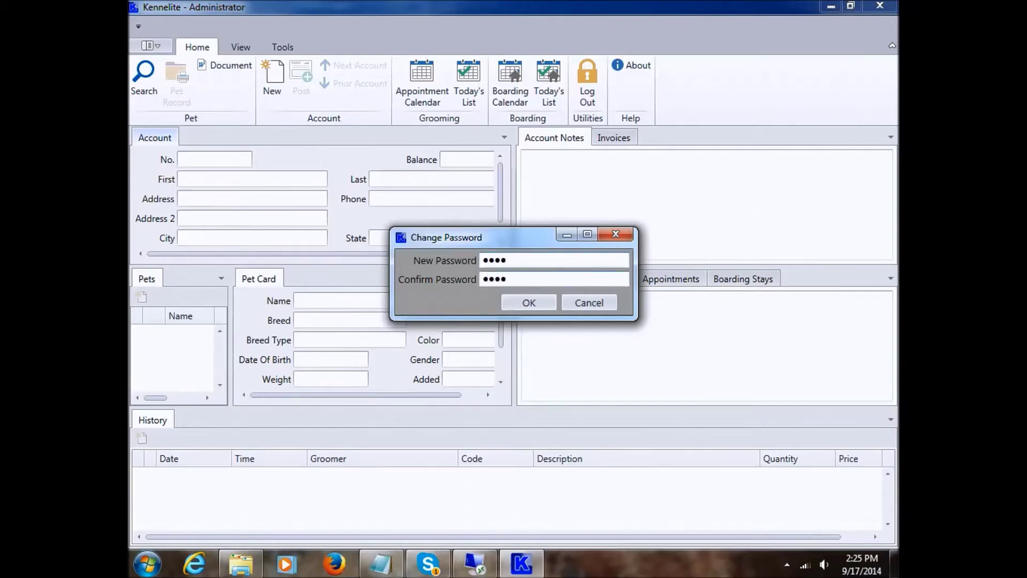
pyautogui.press('Return')
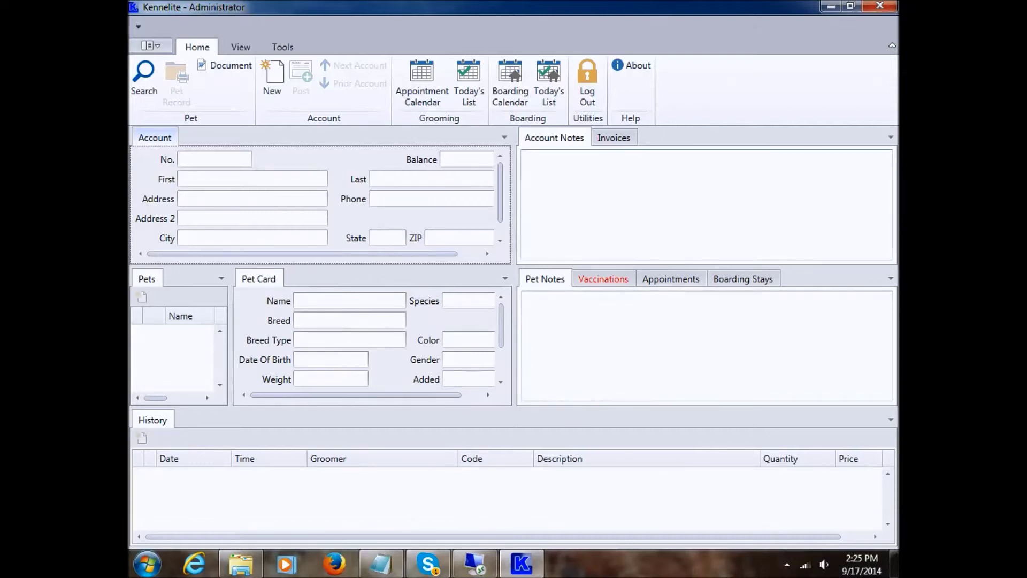
# - Pin Kennelite to the taskbar, close its window, and relaunch it from the pinned icon
pyautogui.rightClick(526, 566)
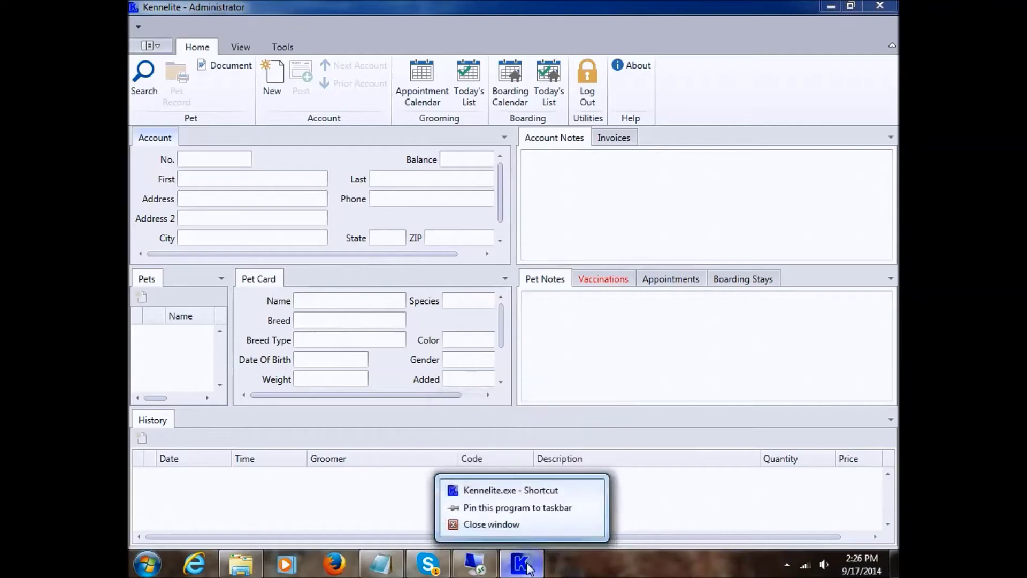
pyautogui.click(506, 509)
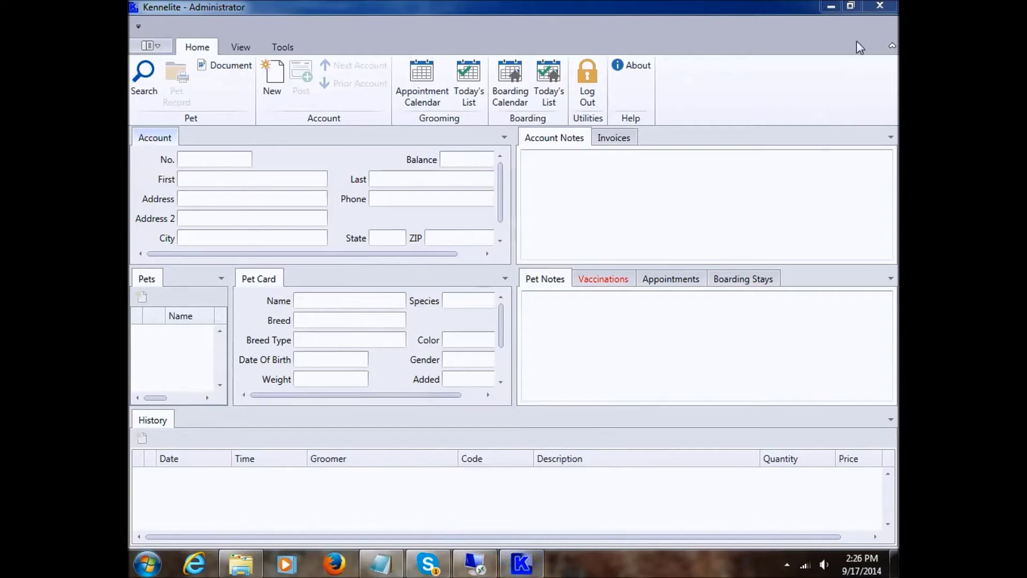
pyautogui.click(873, 10)
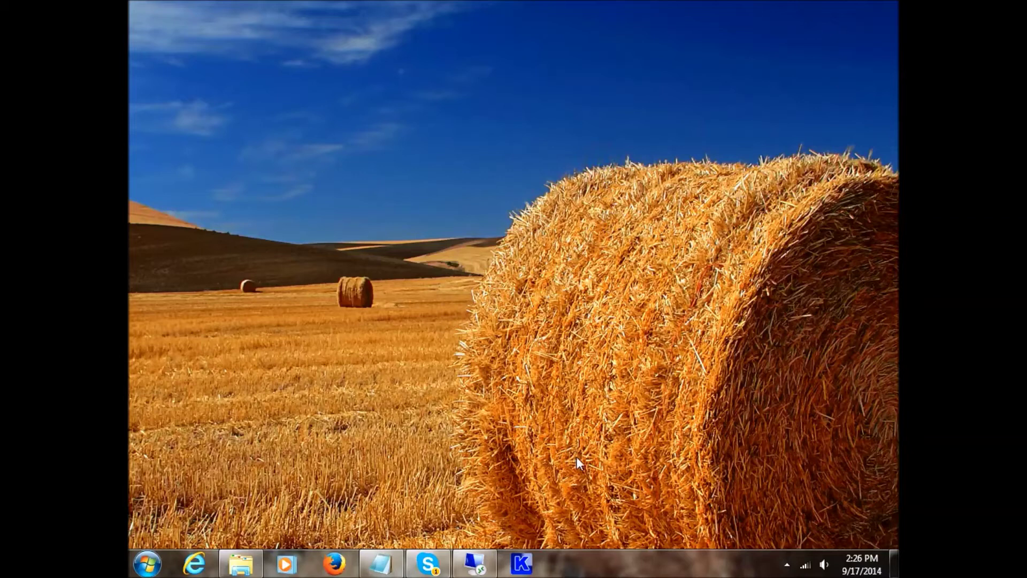
pyautogui.click(522, 563)
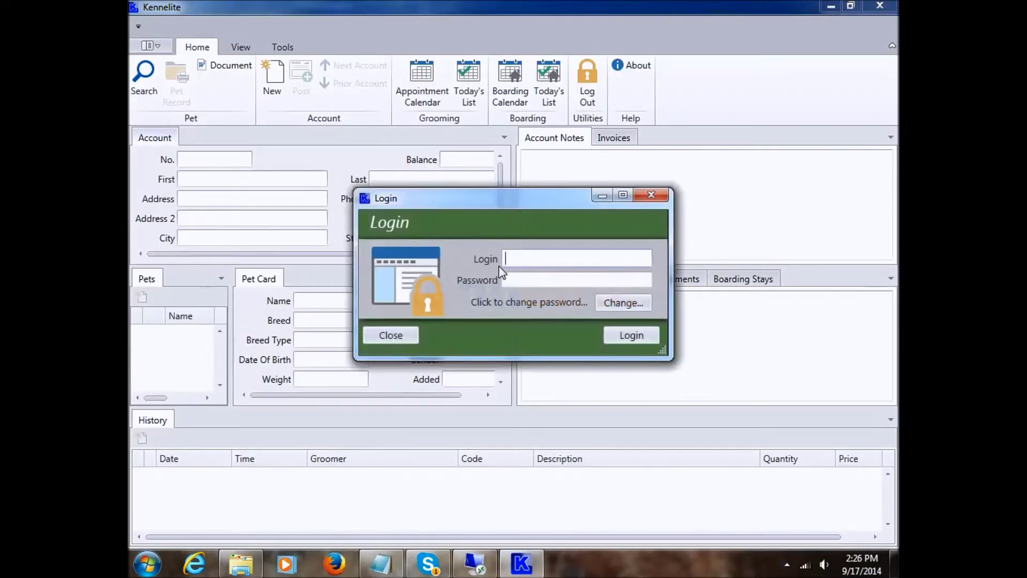
# - Log in to Kennelite with the administrator login name and password
pyautogui.write('admin')
pyautogui.press('Tab')
pyautogui.write('1234')
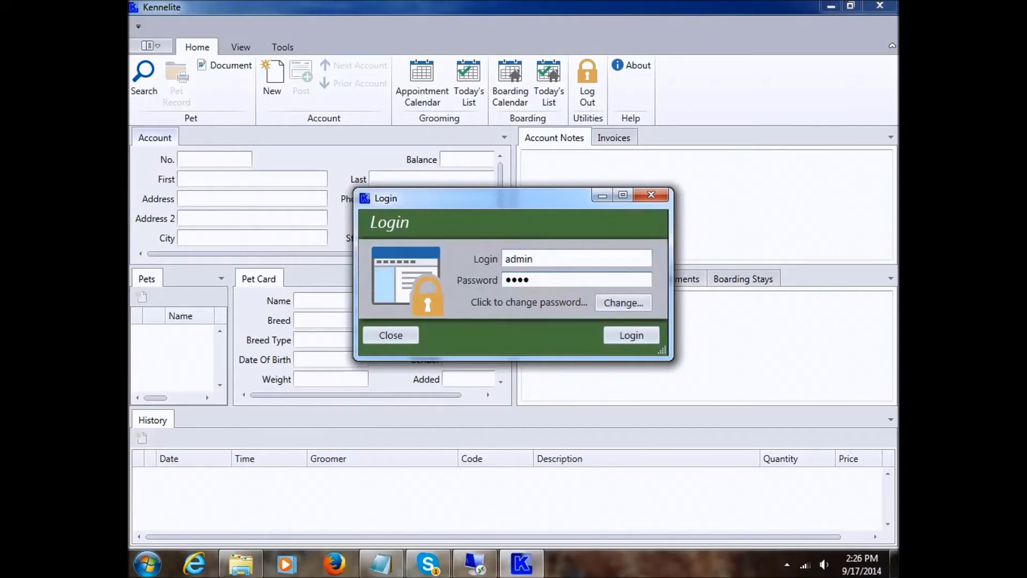
pyautogui.press('Return')
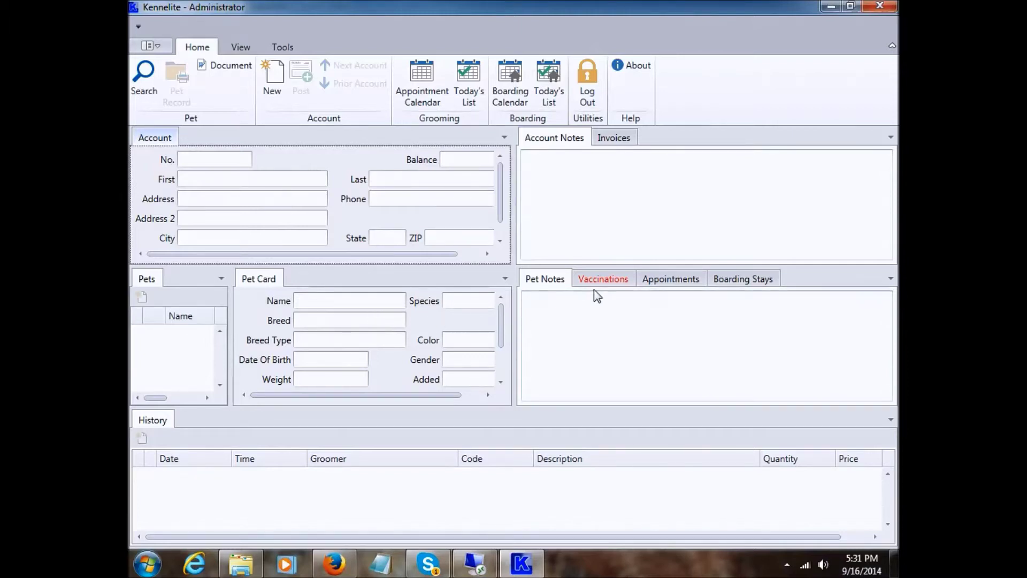
# - Show the Appointments list, then inspect the Account, Pet Card and appointments context menus
pyautogui.click(675, 281)
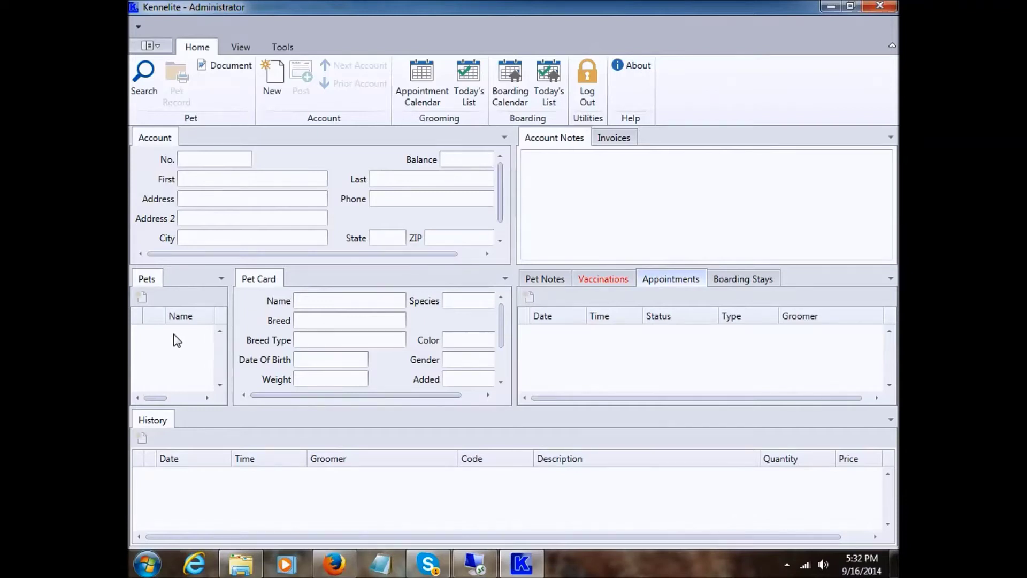
pyautogui.rightClick(338, 174)
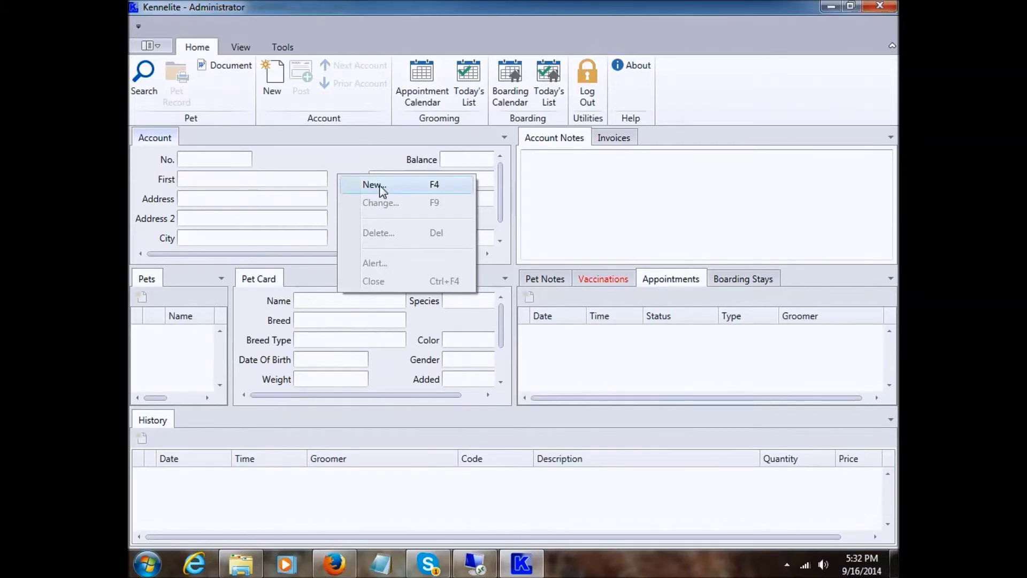
pyautogui.click(308, 178)
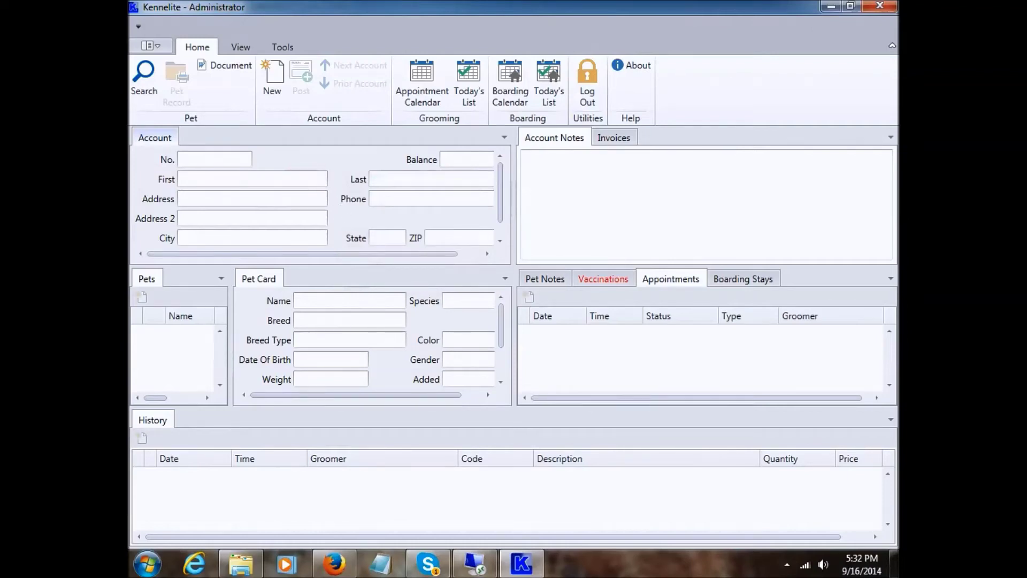
pyautogui.rightClick(346, 320)
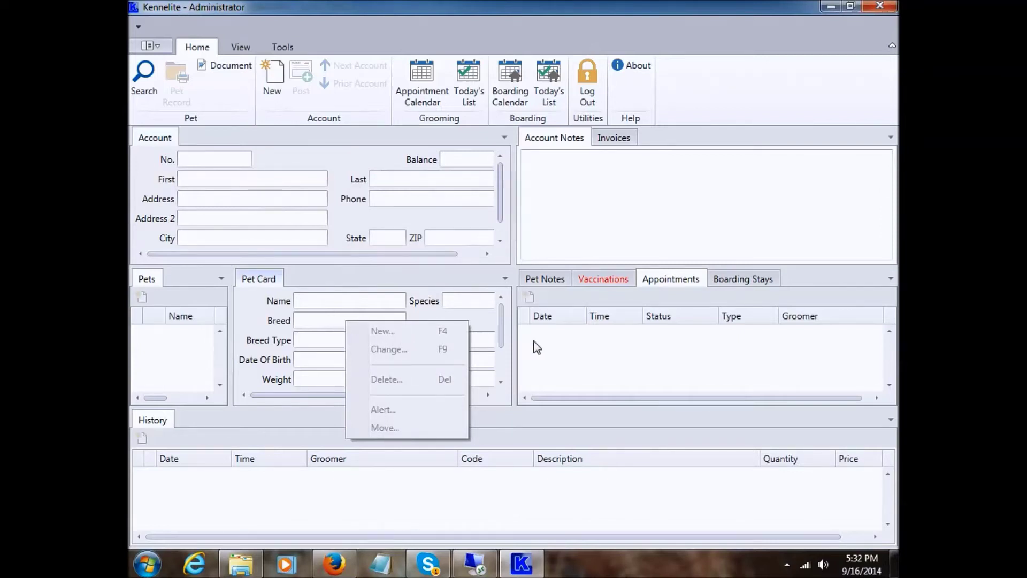
pyautogui.rightClick(635, 353)
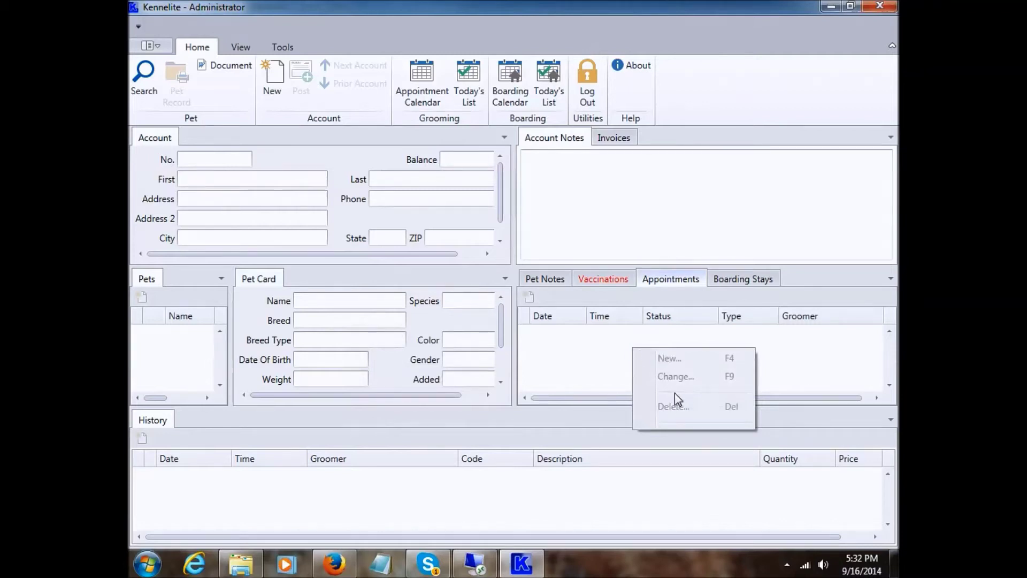
pyautogui.click(607, 363)
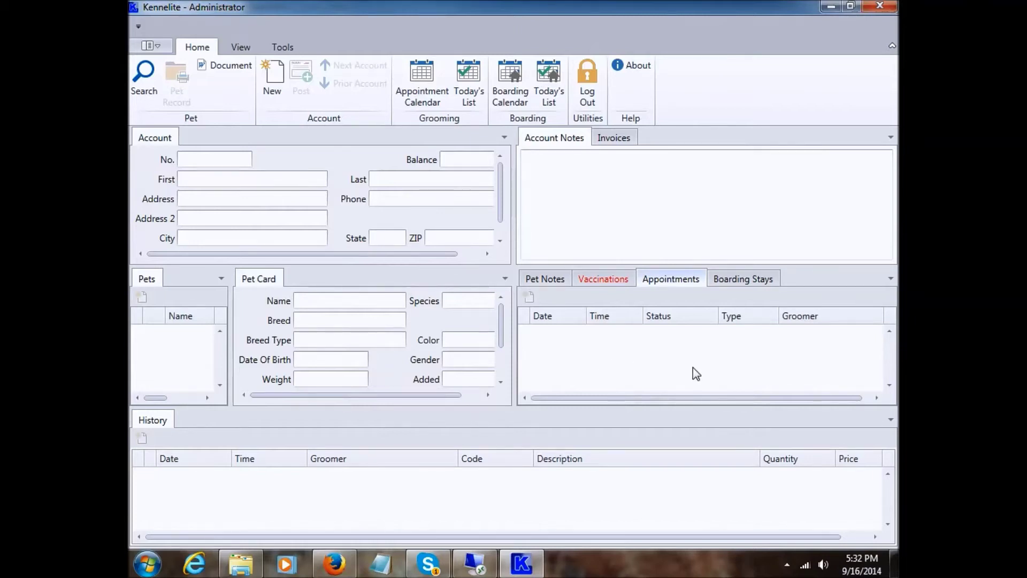
# - Inspect the Time column sorting options, Pet Card docking options and Account menu again
pyautogui.rightClick(602, 315)
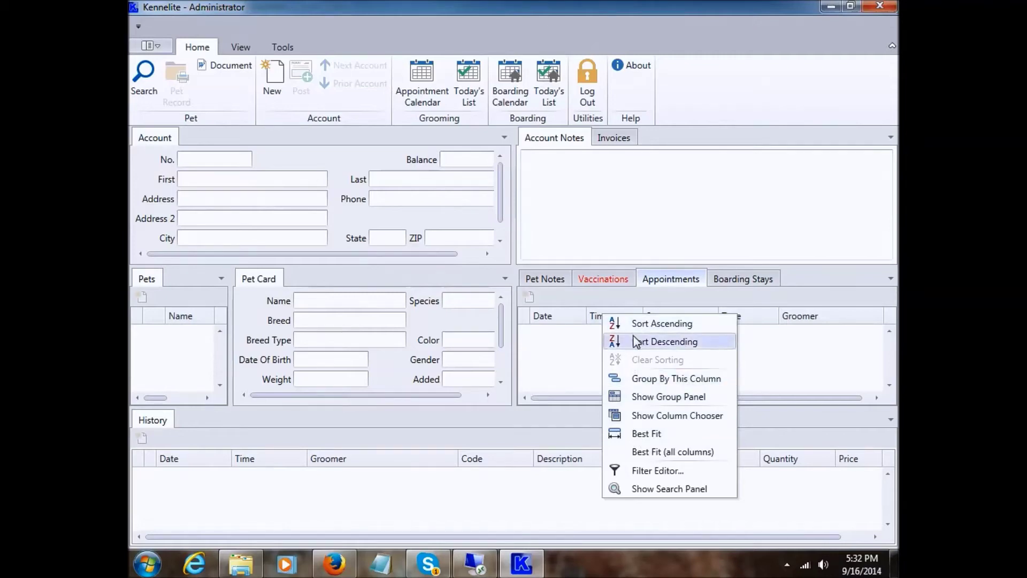
pyautogui.click(570, 353)
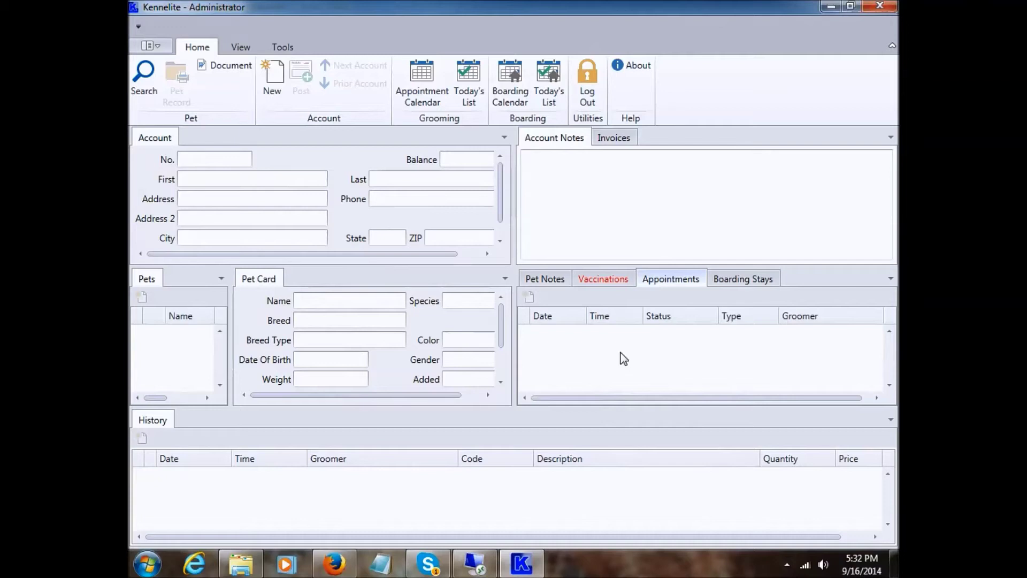
pyautogui.rightClick(258, 277)
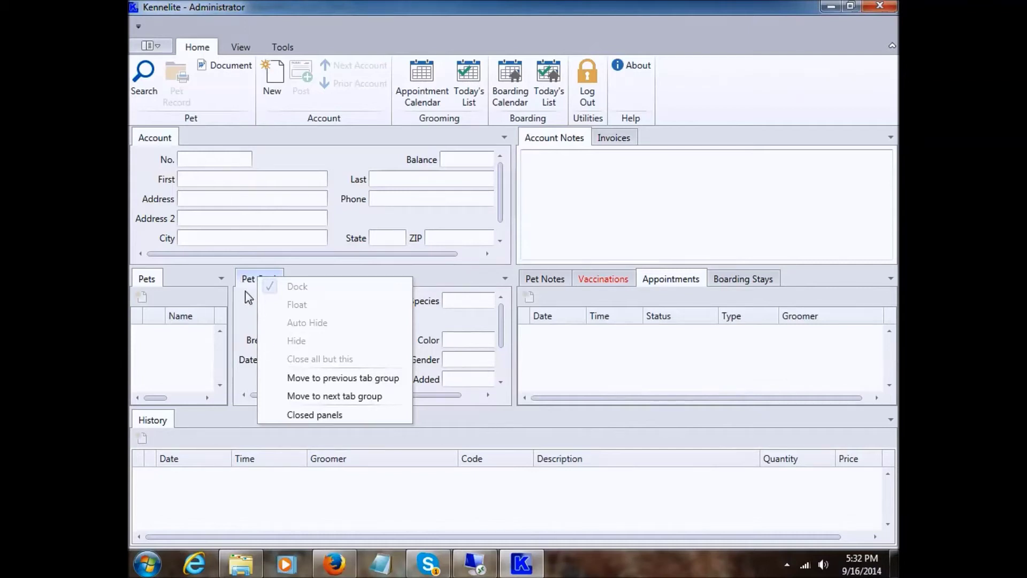
pyautogui.click(245, 279)
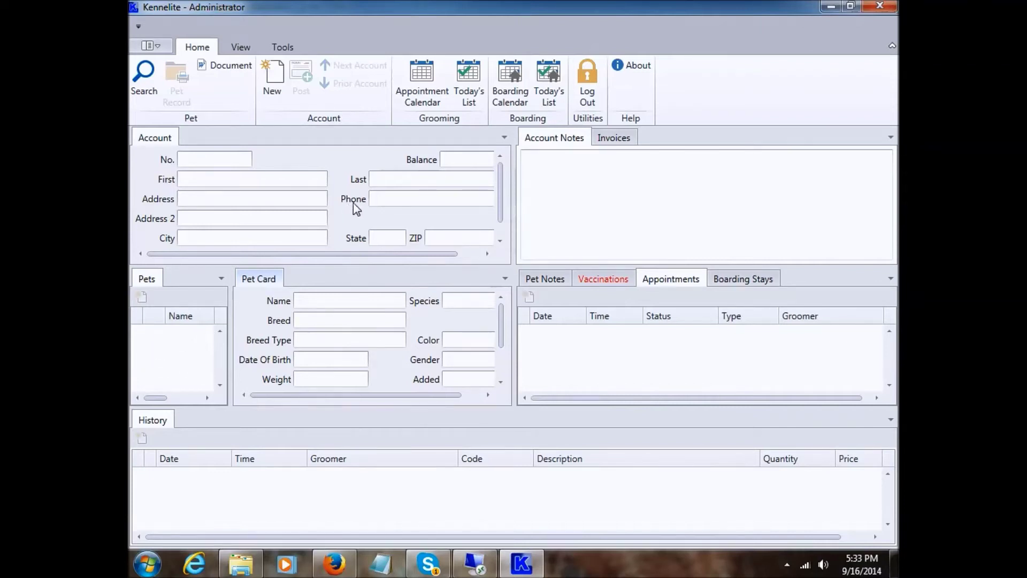
pyautogui.click(343, 162)
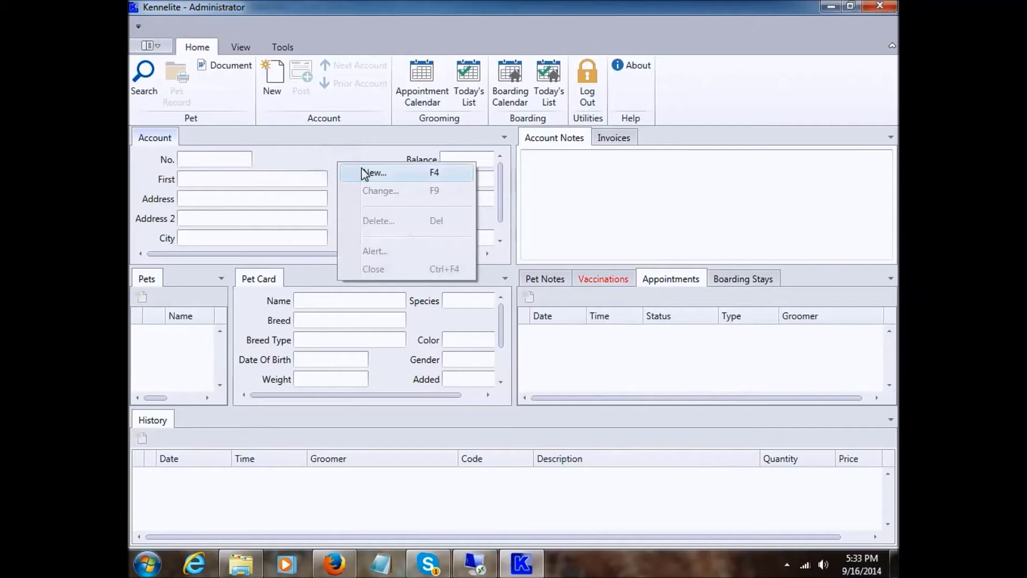
pyautogui.click(322, 165)
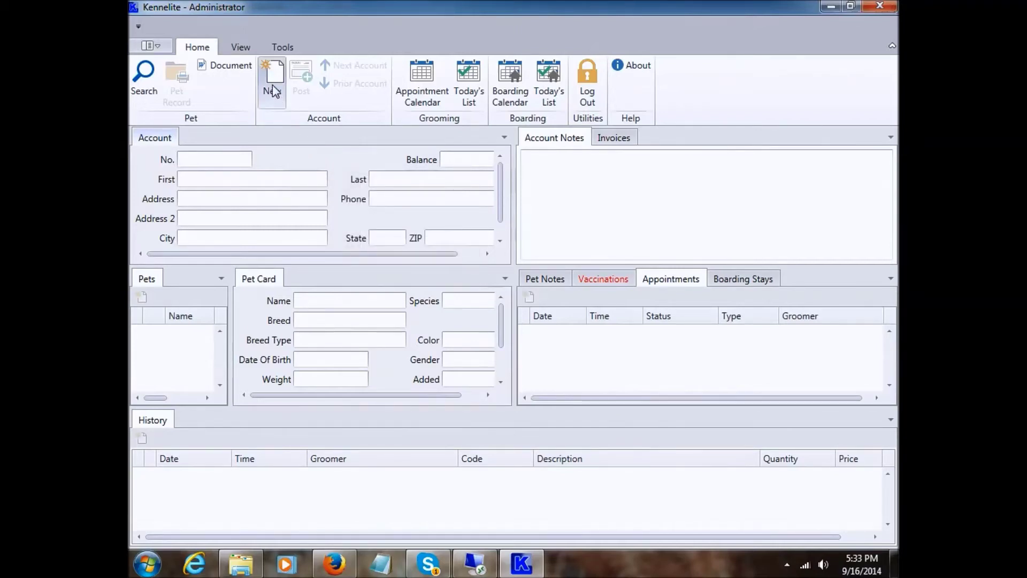
# - Start a New Account Search with the customer's last name, street address and phone number
pyautogui.click(273, 88)
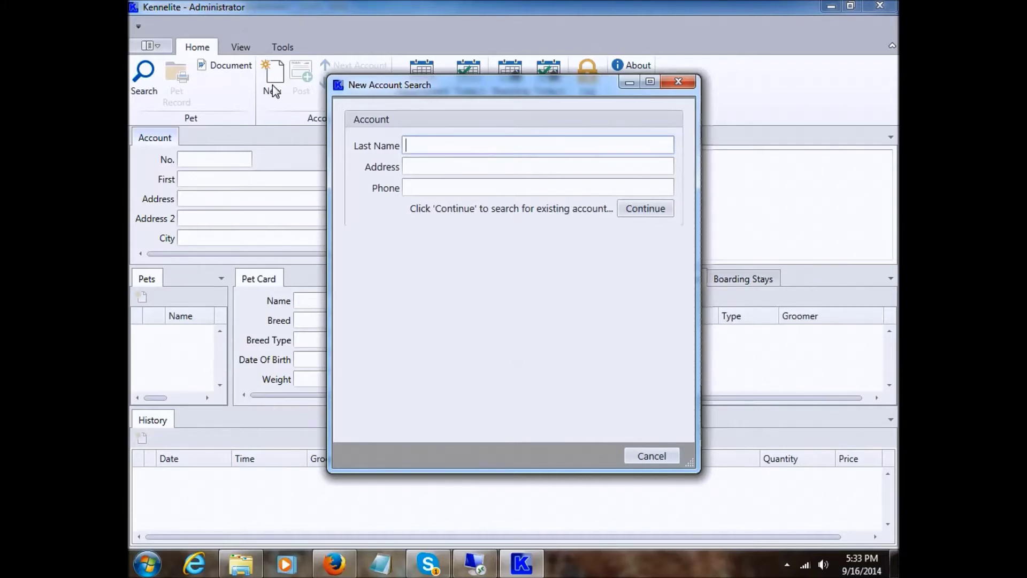
pyautogui.write('Smtih')
pyautogui.press('BackSpace')
pyautogui.press('BackSpace')
pyautogui.write('it')
pyautogui.press('BackSpace')
pyautogui.press('BackSpace')
pyautogui.press('BackSpace')
pyautogui.write('ith')
pyautogui.press('Tab')
pyautogui.write('123 ')
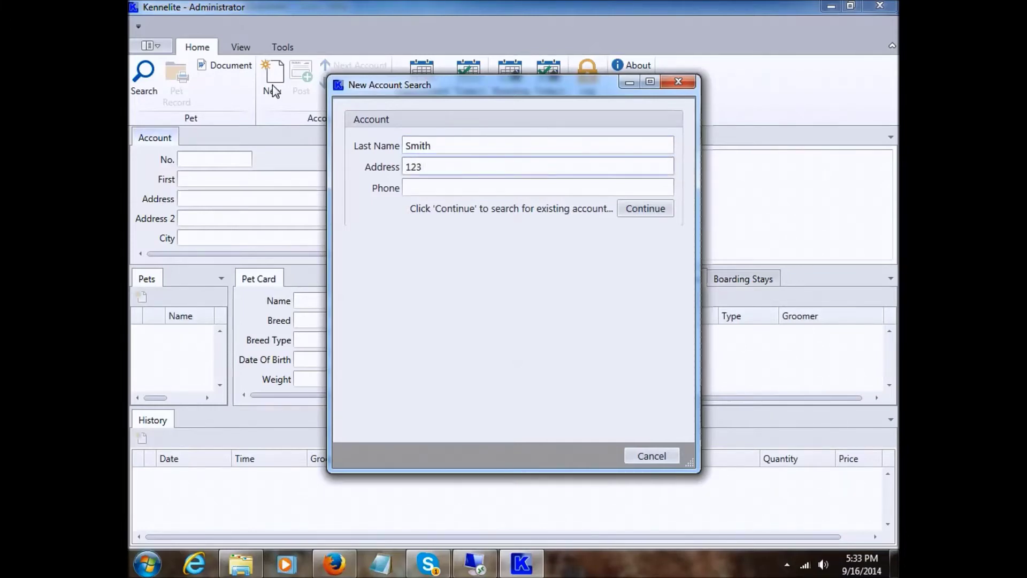
pyautogui.write('South St')
pyautogui.press('Tab')
pyautogui.write('573)-555-1212')
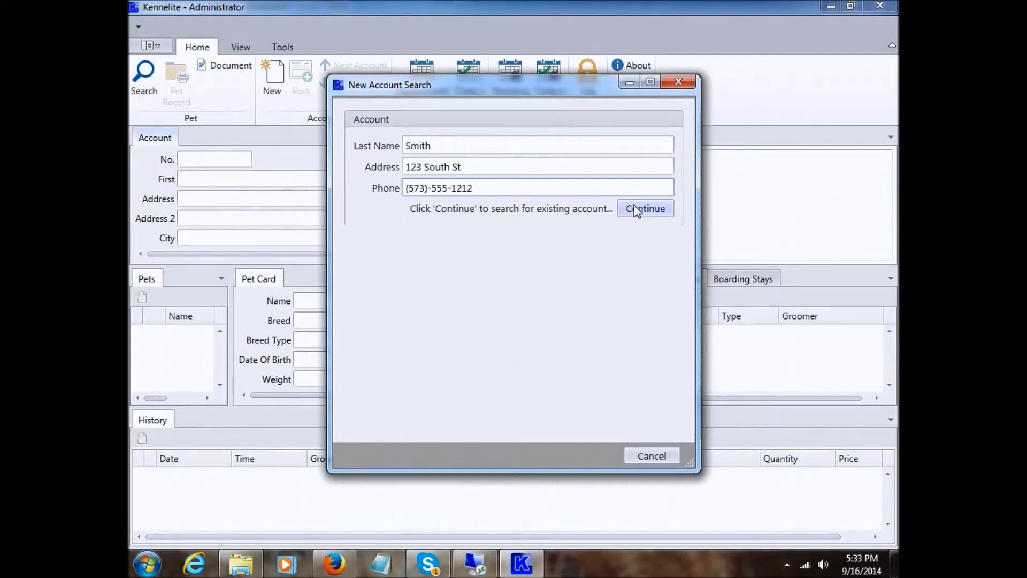
# - Continue from the account search to the New Account form and enter the customer's first name
pyautogui.click(635, 208)
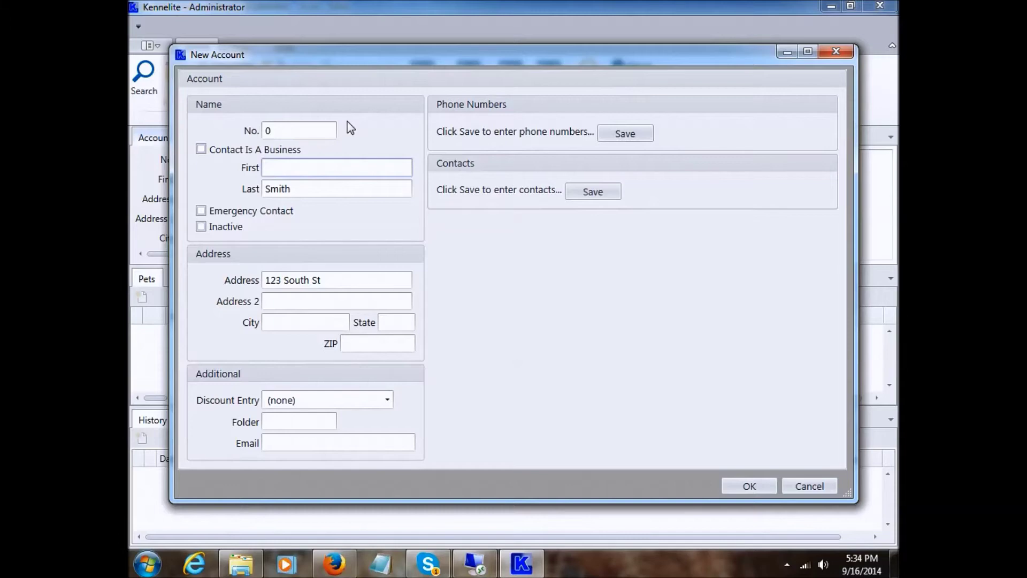
pyautogui.write('Jon')
pyautogui.click(278, 129)
pyautogui.click(276, 128)
pyautogui.press('Tab')
pyautogui.press('Tab')
pyautogui.press('Tab')
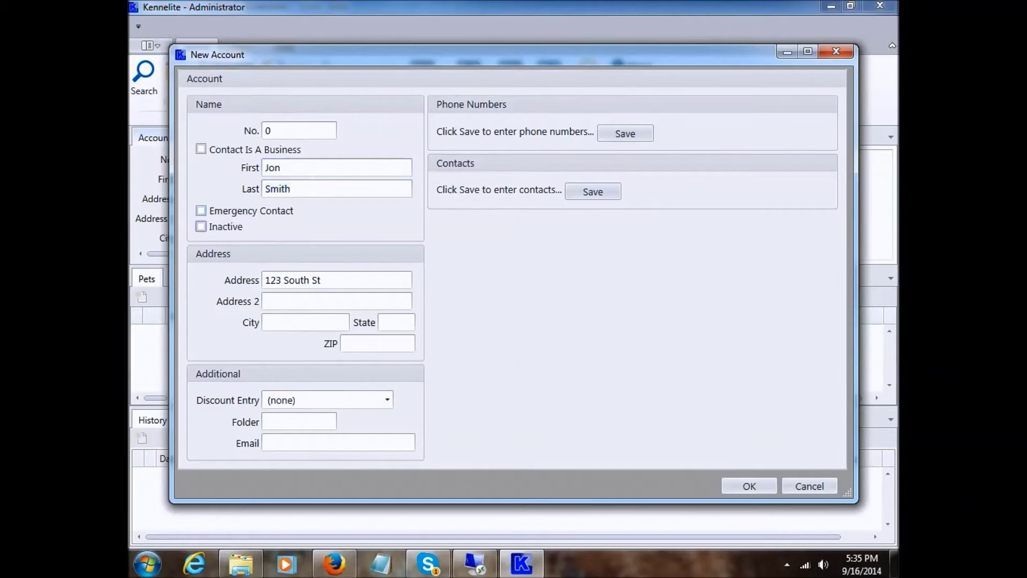
pyautogui.press('Tab')
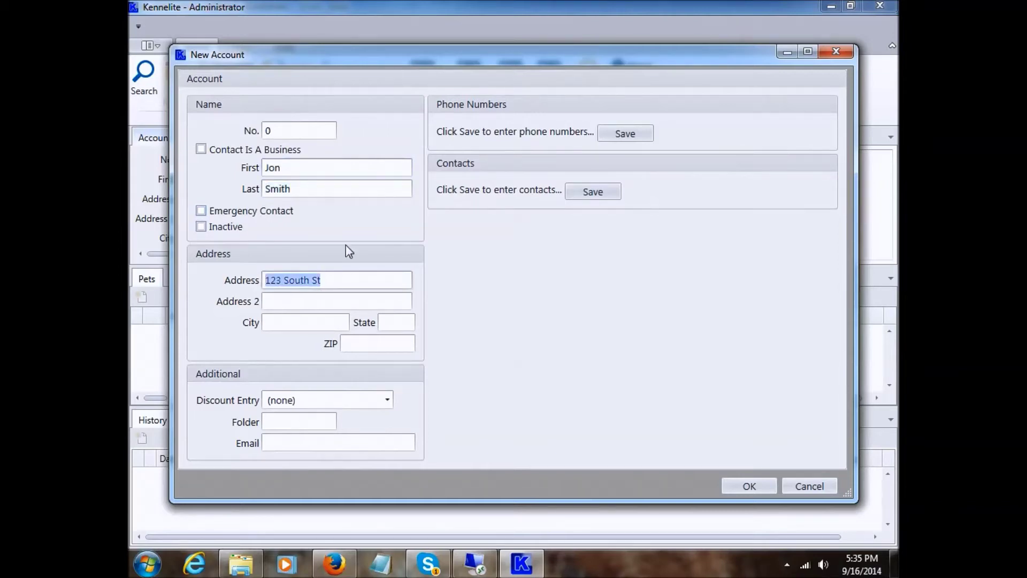
pyautogui.press('Tab')
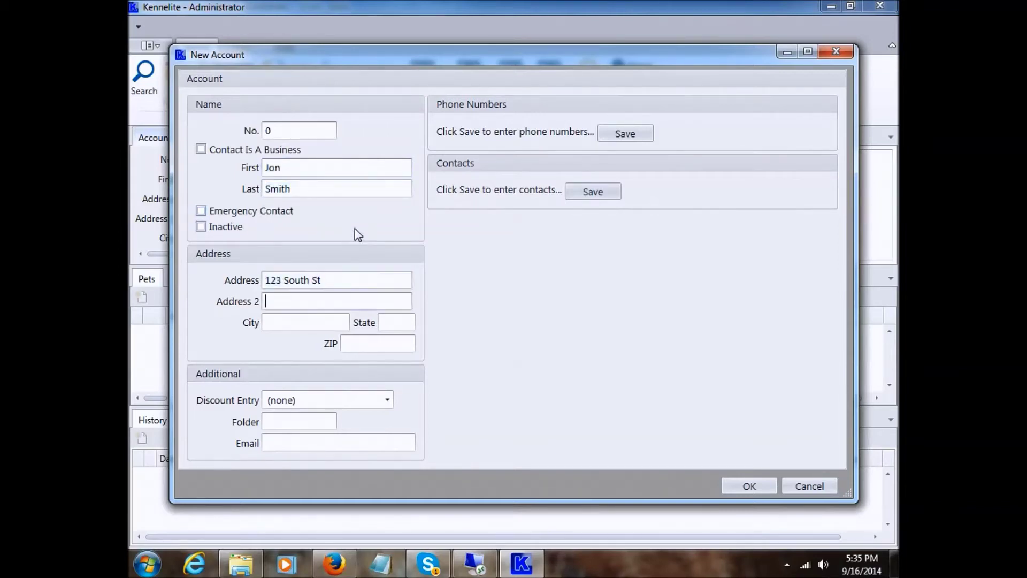
pyautogui.press('Tab')
pyautogui.press('Tab')
pyautogui.press('Tab')
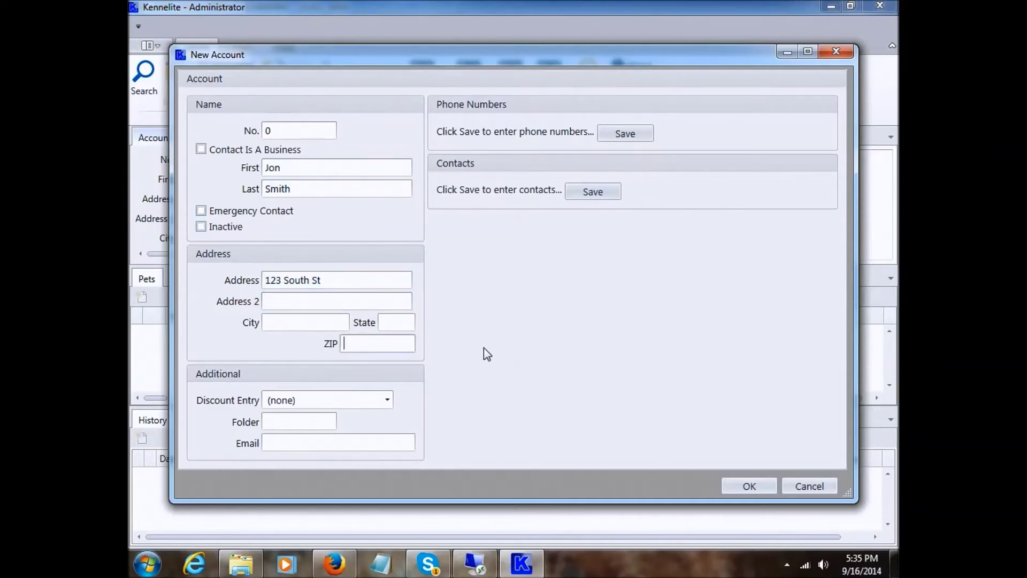
pyautogui.write('63640')
pyautogui.hotkey('shift', 'Tab')
pyautogui.hotkey('shift', 'Tab')
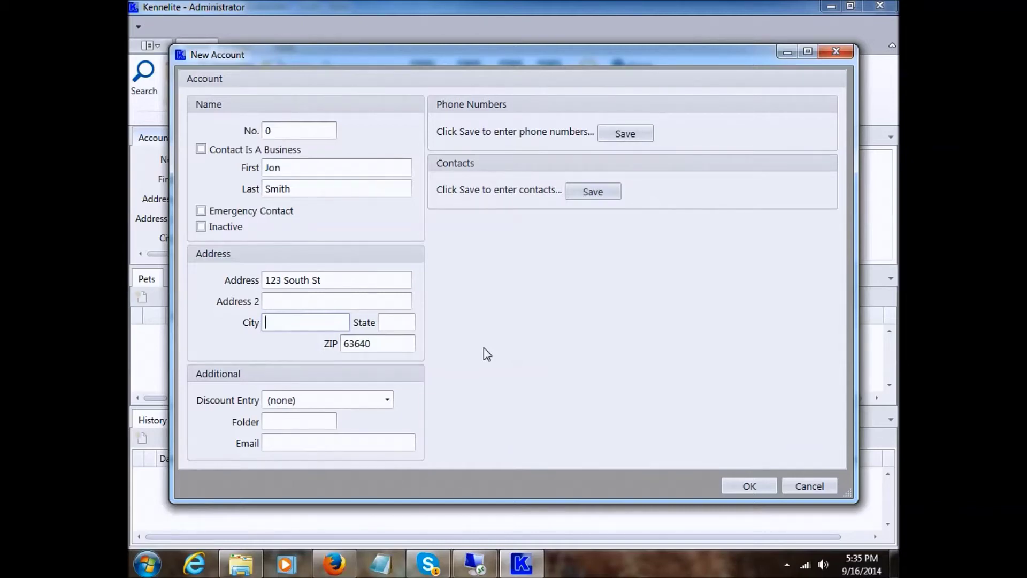
pyautogui.click(386, 343)
pyautogui.moveTo(390, 343); pyautogui.dragTo(333, 345)
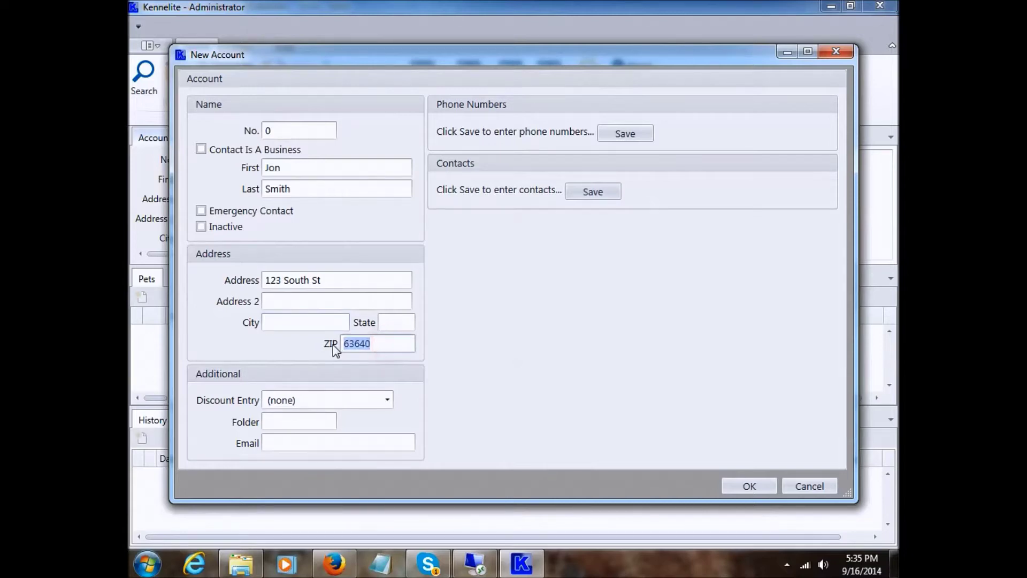
pyautogui.click(388, 348)
pyautogui.click(289, 322)
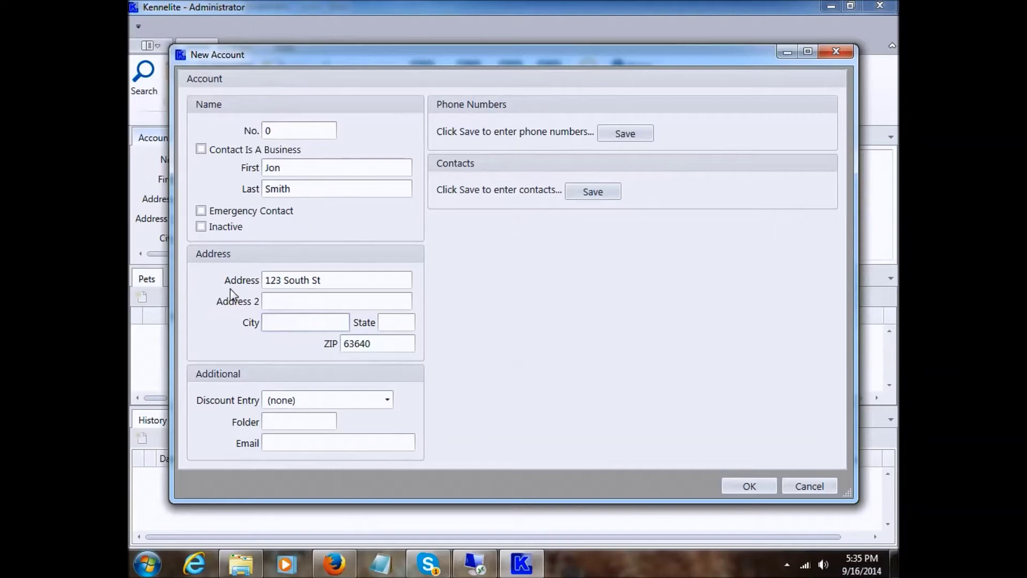
pyautogui.write('Farmington')
pyautogui.press('Tab')
pyautogui.write('MO')
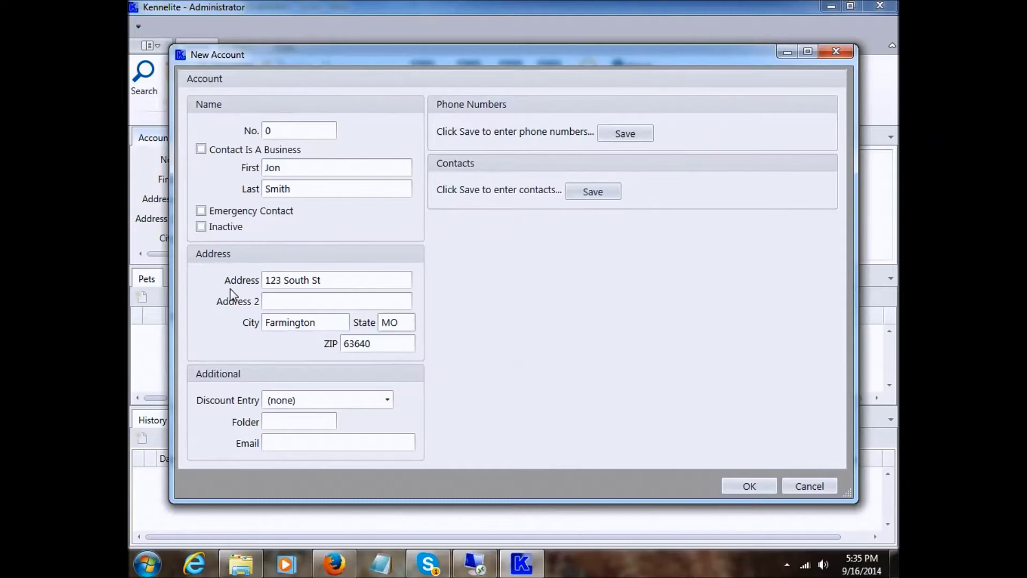
pyautogui.press('Tab')
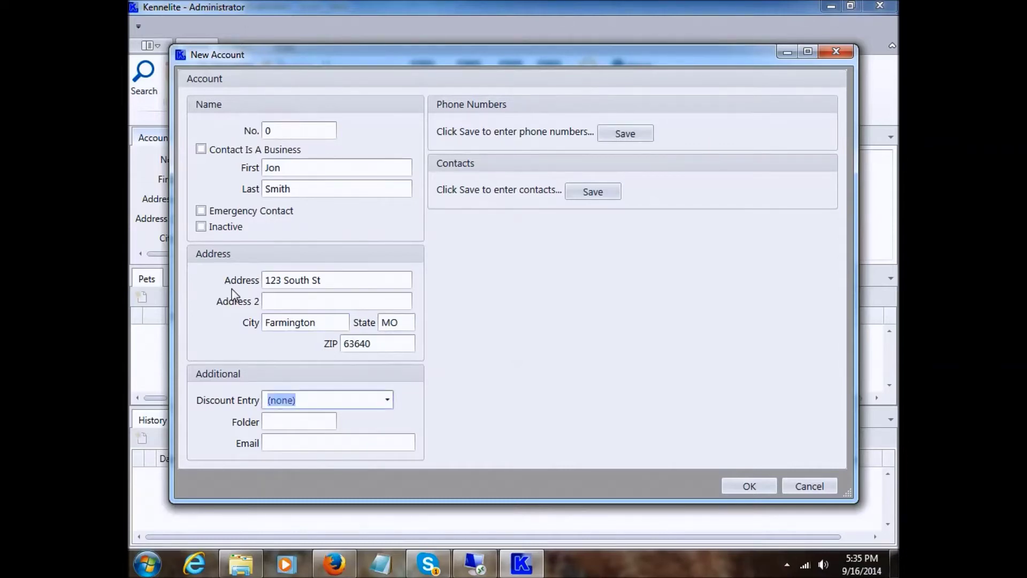
pyautogui.click(385, 402)
pyautogui.click(386, 401)
pyautogui.click(298, 416)
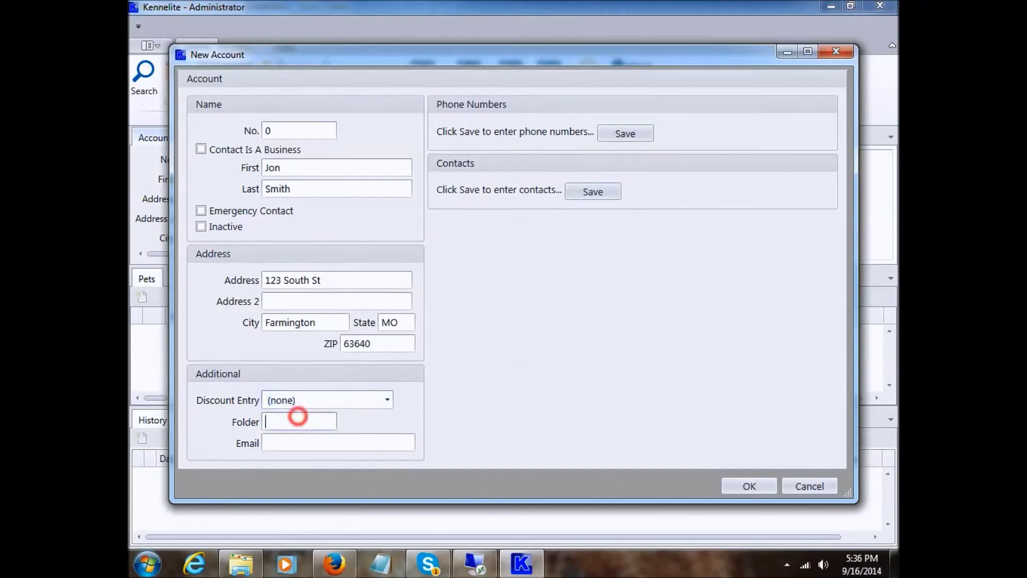
pyautogui.click(293, 437)
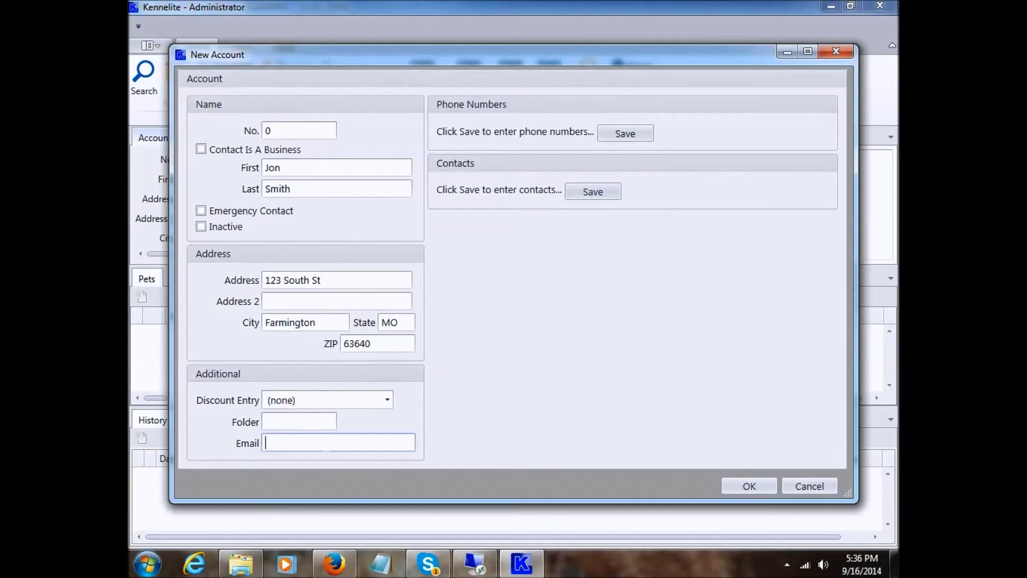
pyautogui.click(282, 423)
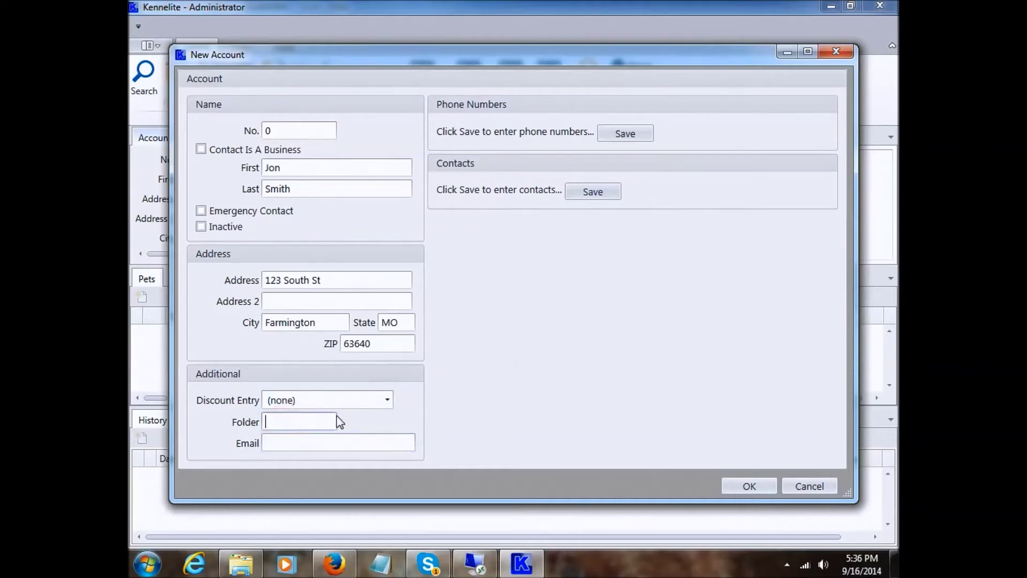
pyautogui.click(289, 443)
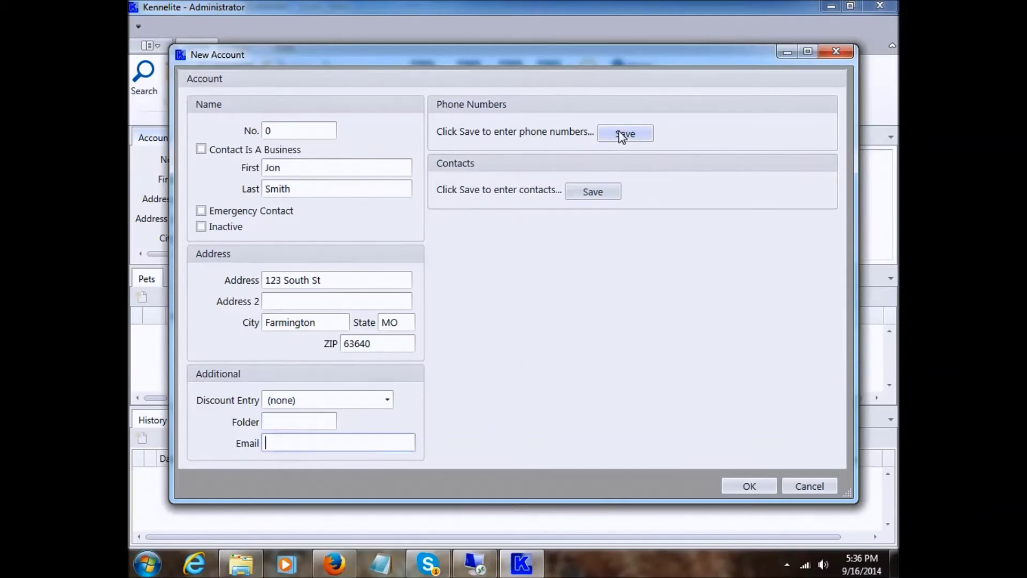
# - Save the account and add a primary Home phone number with the note 'call after 5pm'
pyautogui.click(622, 136)
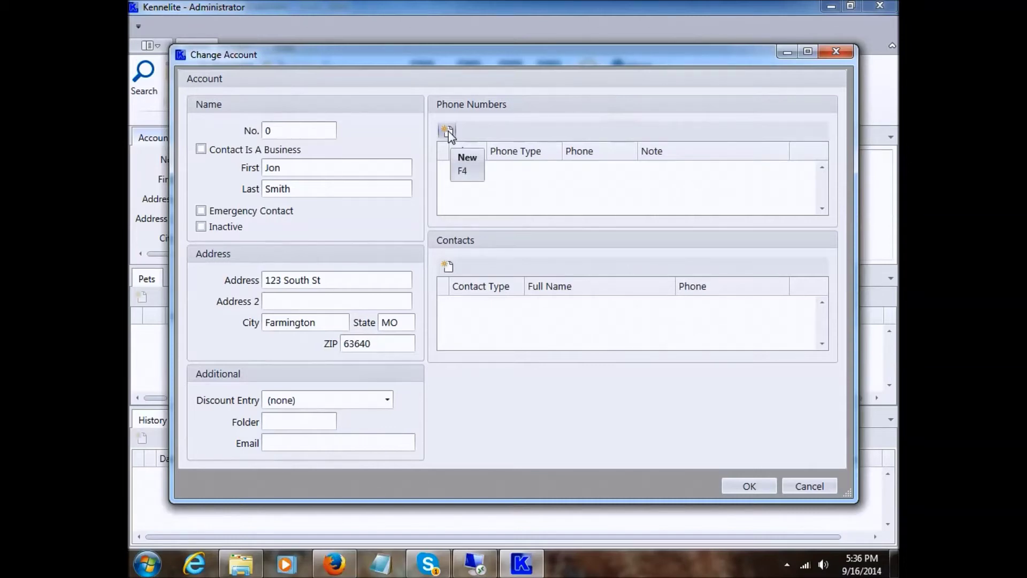
pyautogui.click(448, 132)
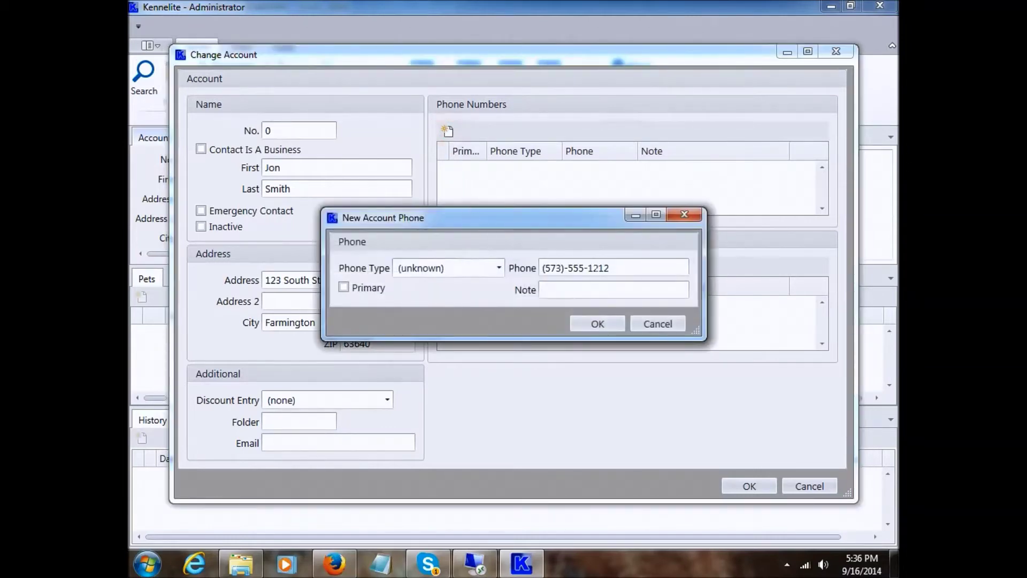
pyautogui.click(624, 269)
pyautogui.moveTo(623, 268); pyautogui.dragTo(540, 270)
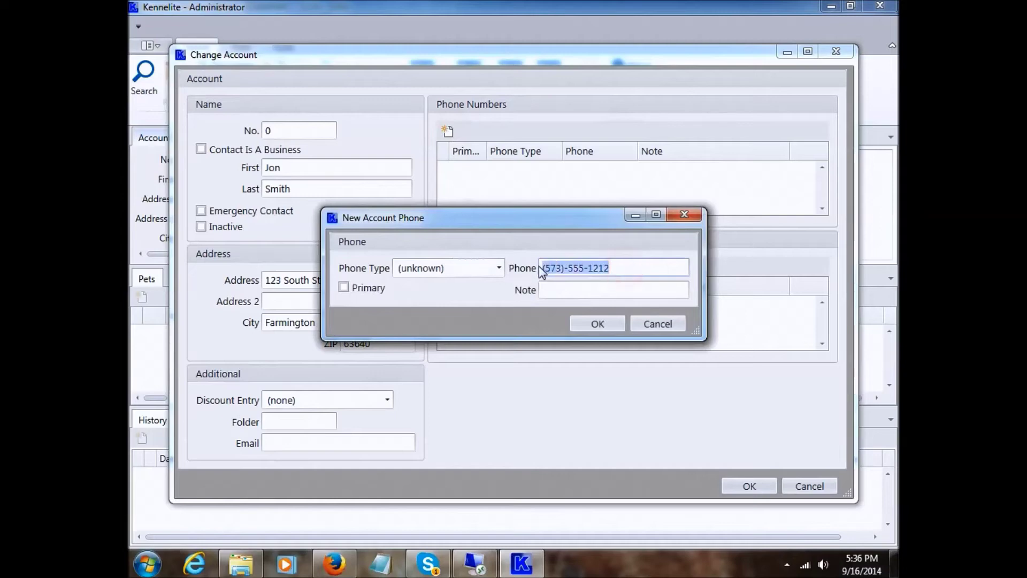
pyautogui.click(622, 267)
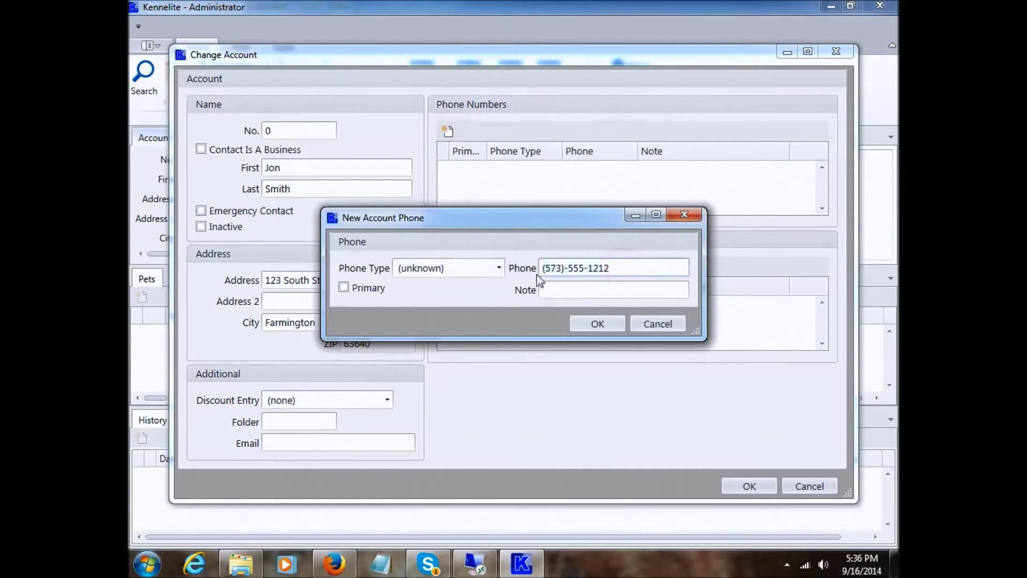
pyautogui.click(496, 268)
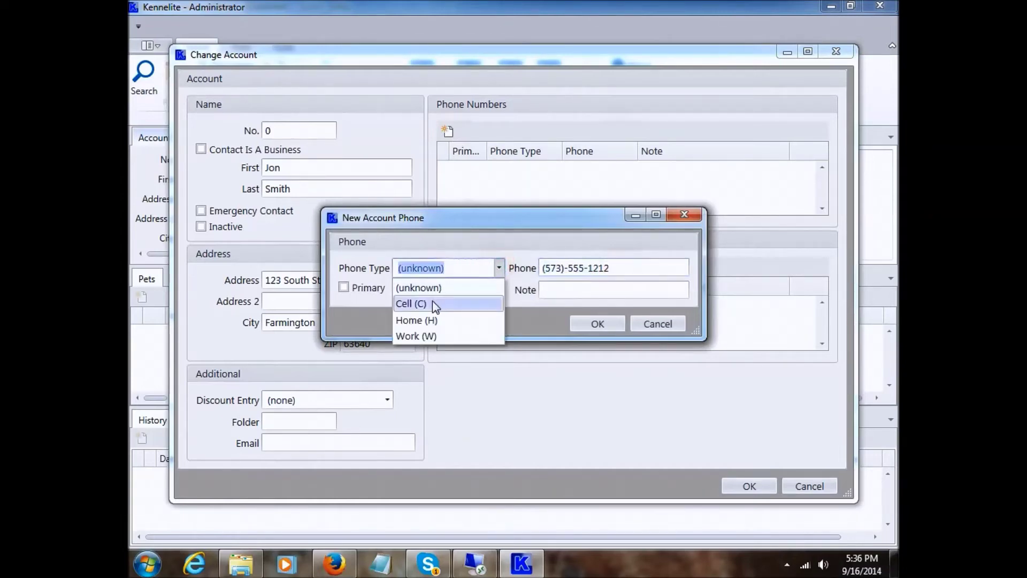
pyautogui.click(433, 320)
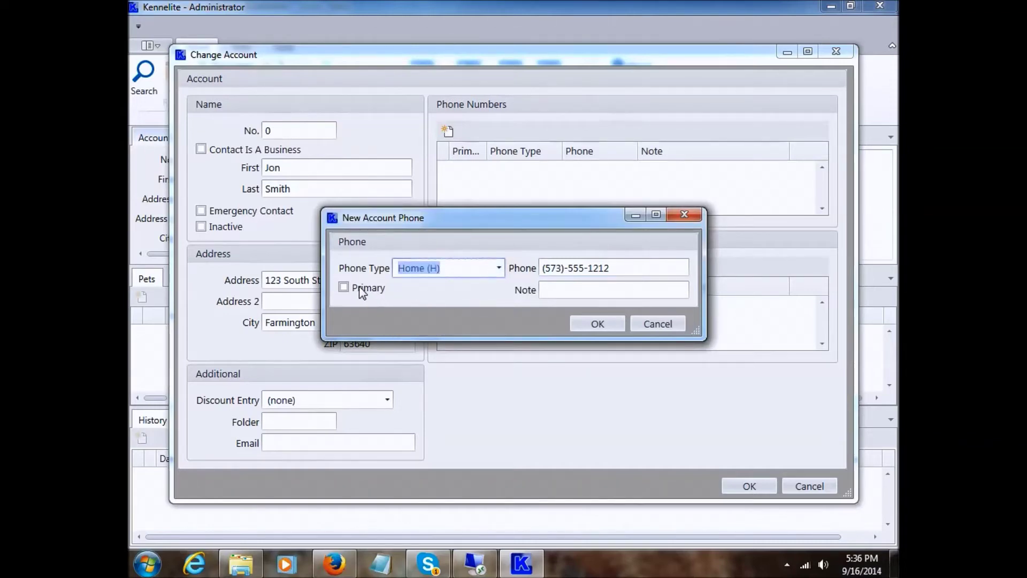
pyautogui.click(344, 288)
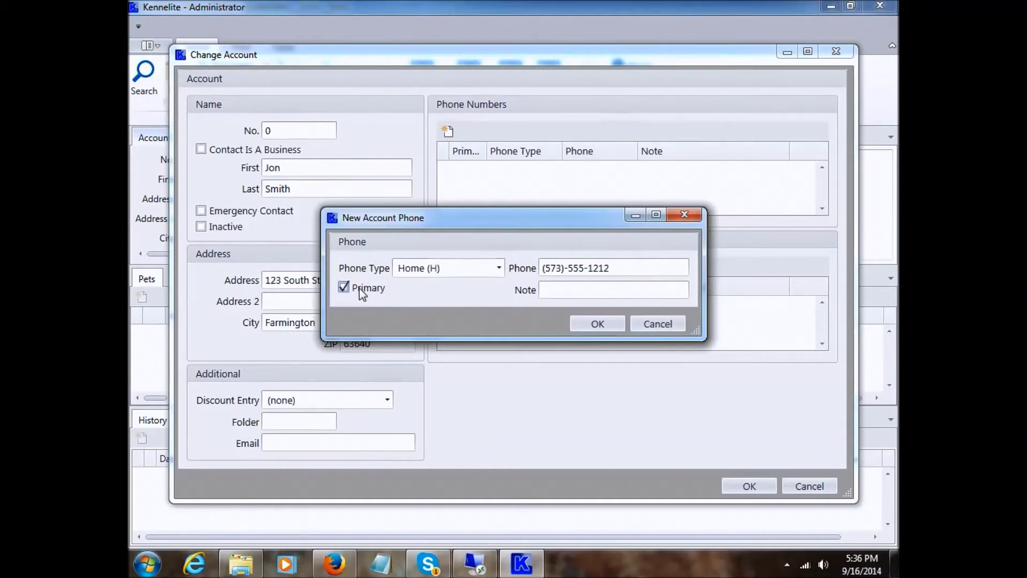
pyautogui.click(585, 290)
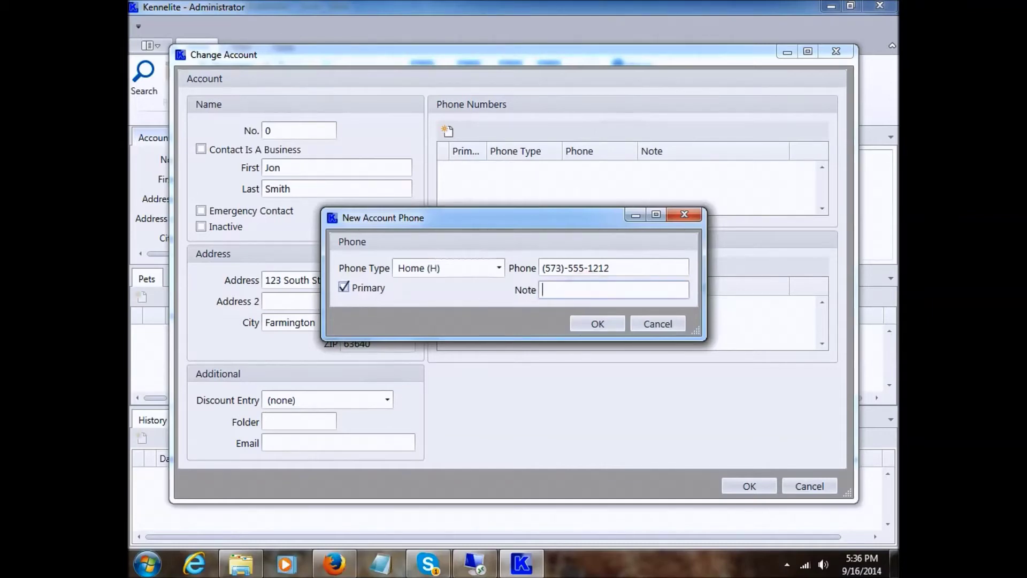
pyautogui.write('call after 5pm')
pyautogui.click(597, 323)
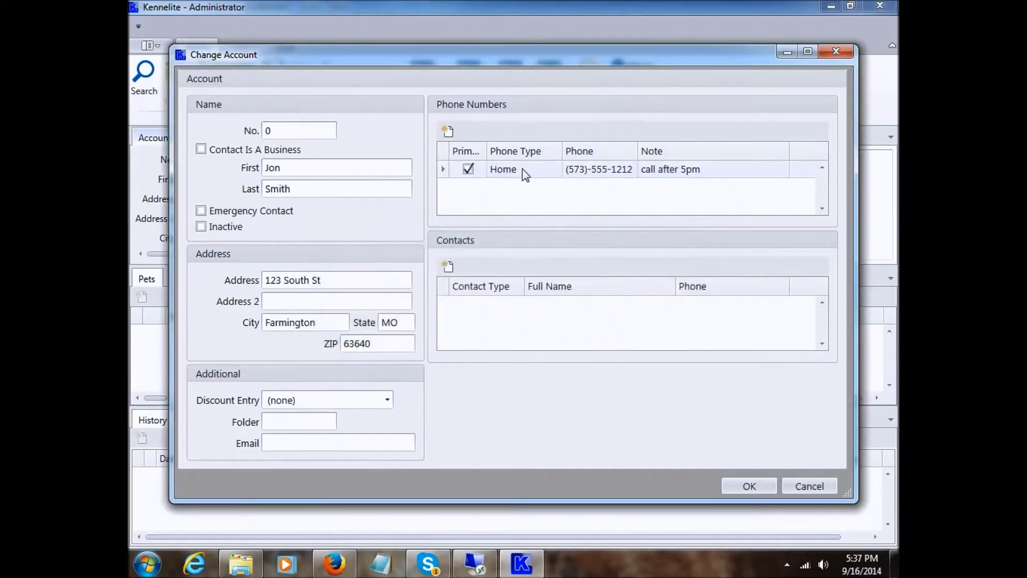
# - Reopen the Home phone to review its note, then close it unchanged
pyautogui.rightClick(534, 168)
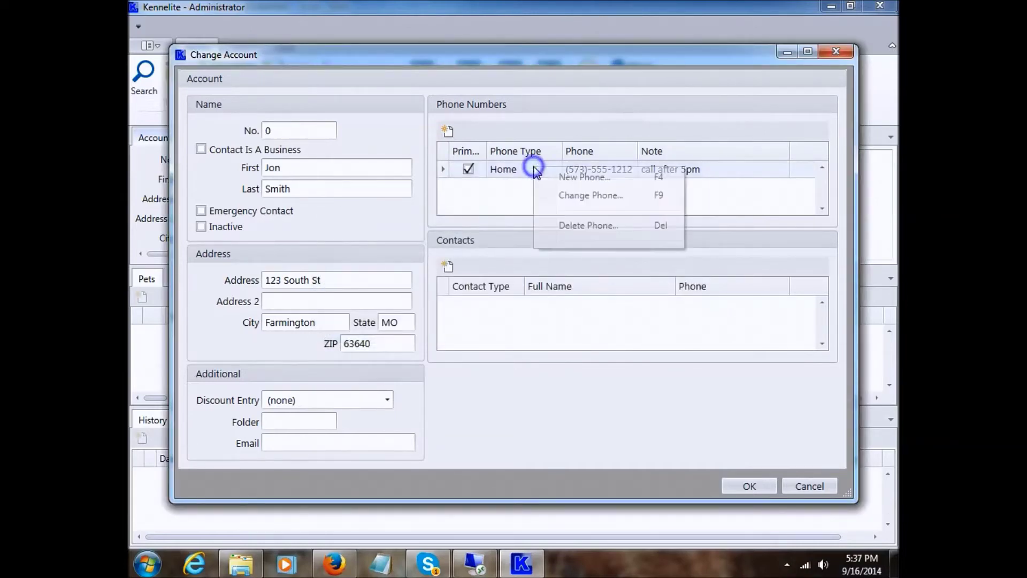
pyautogui.click(573, 196)
pyautogui.click(611, 288)
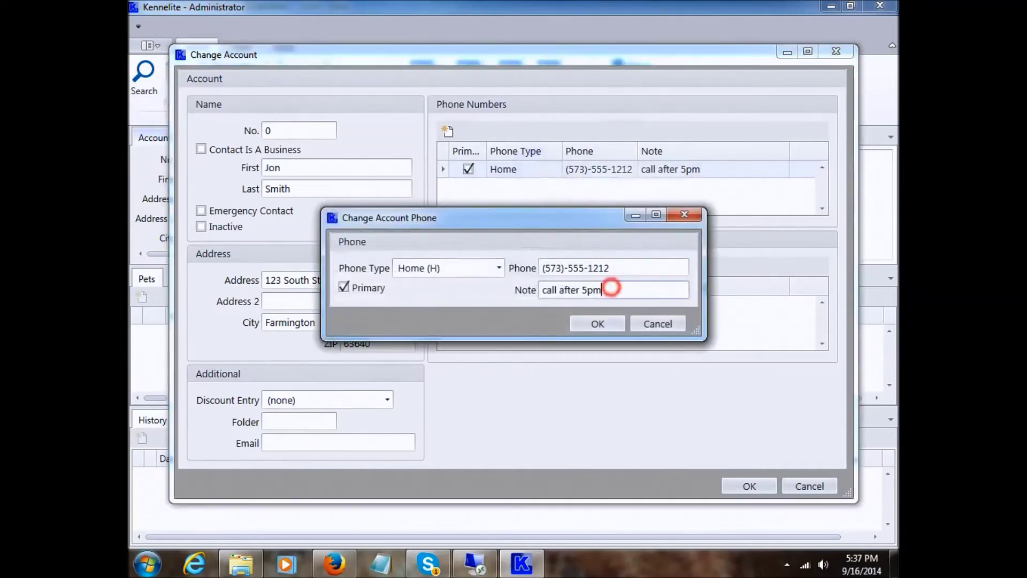
pyautogui.click(602, 324)
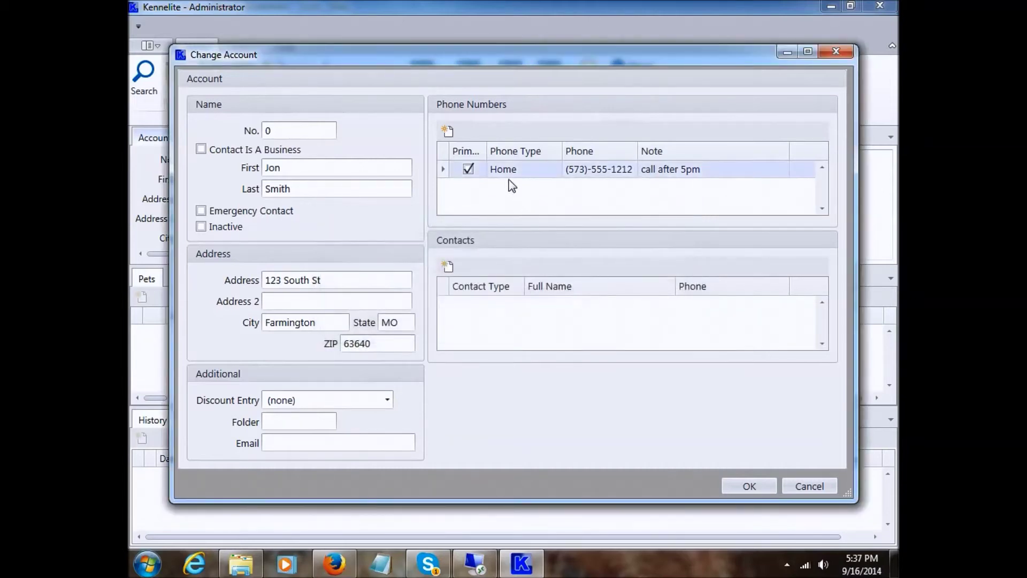
pyautogui.rightClick(540, 171)
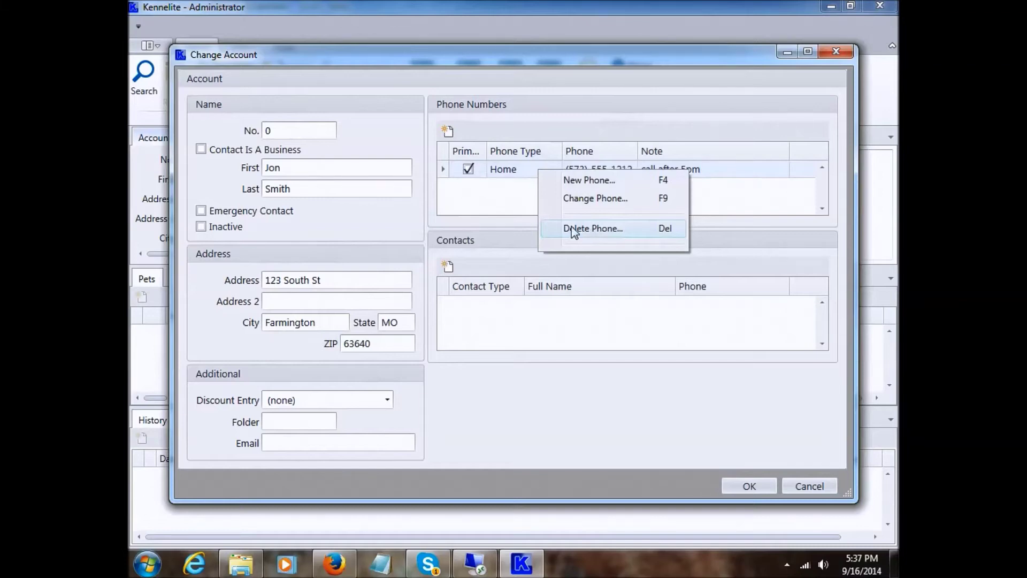
pyautogui.click(502, 193)
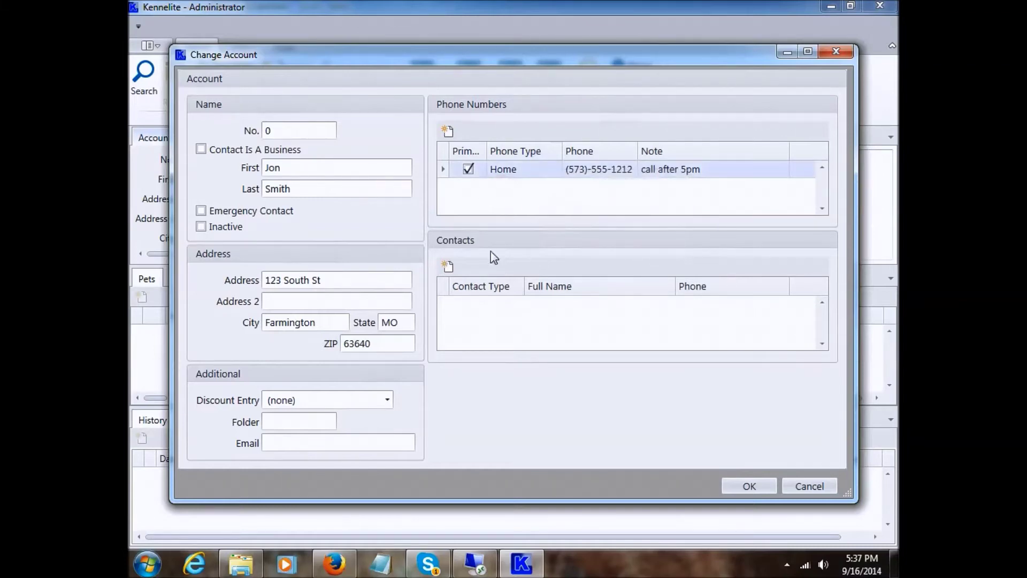
# - Add the girlfriend's first and last name as a Girlfriend contact, then save the account as No. 1
pyautogui.click(447, 266)
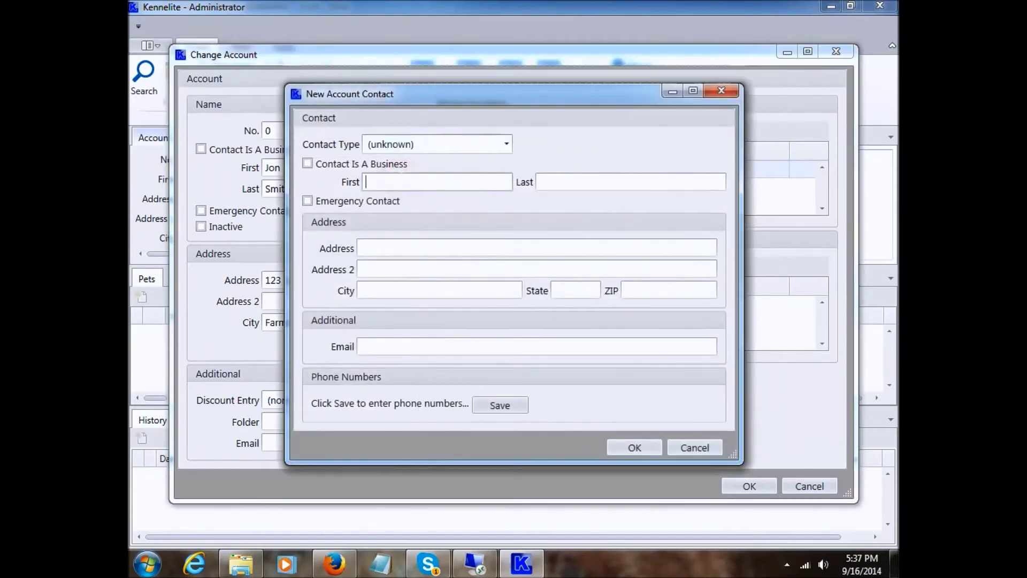
pyautogui.press('Tab')
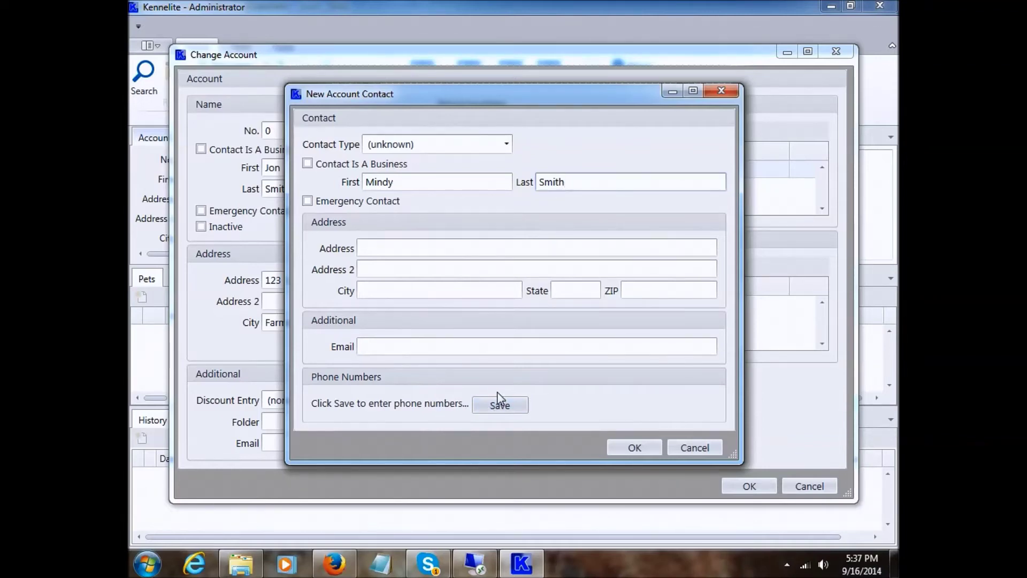
pyautogui.click(508, 143)
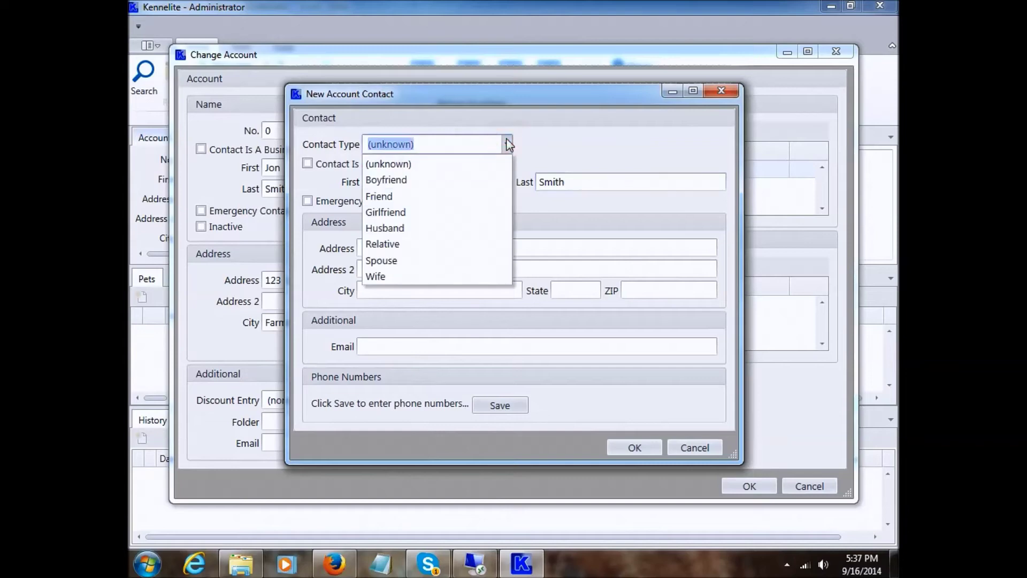
pyautogui.click(410, 210)
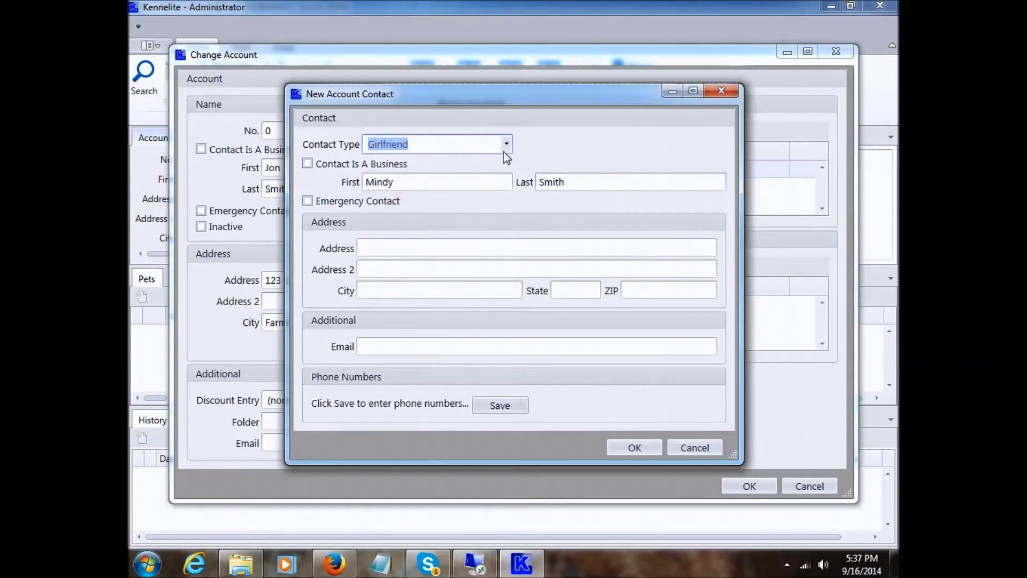
pyautogui.click(635, 447)
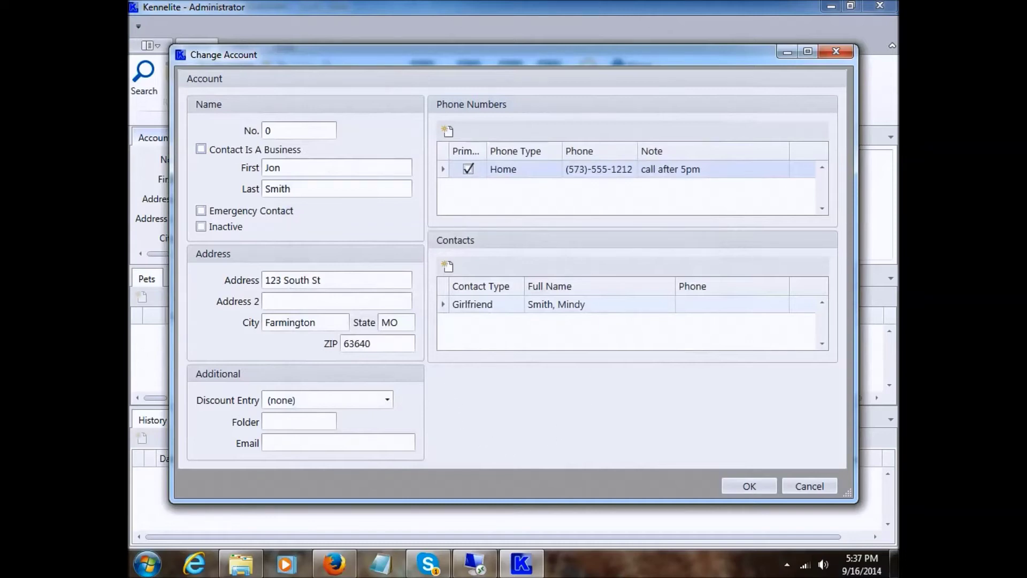
pyautogui.click(745, 487)
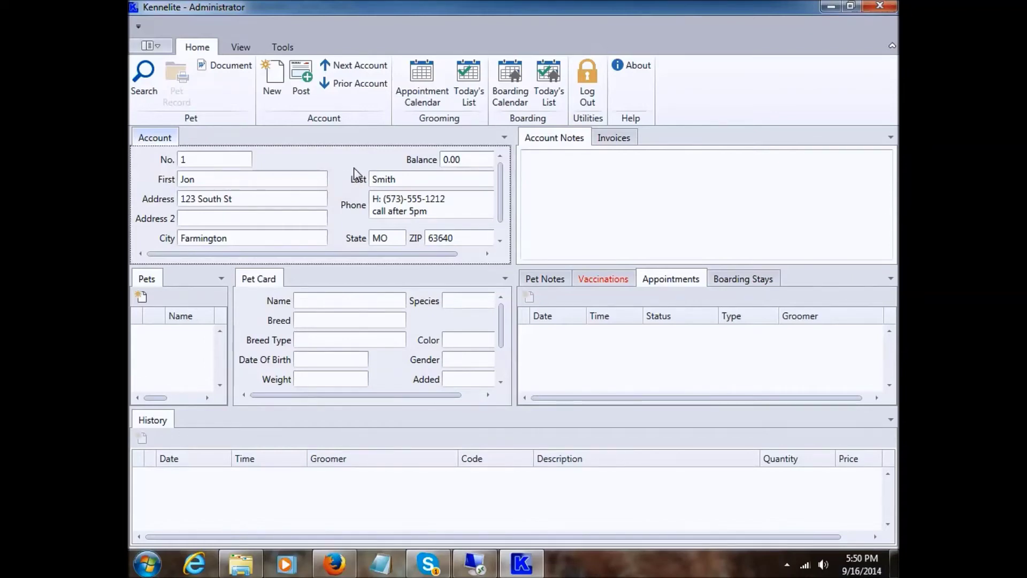
# - Open System Entries from the Tools tab with the Entry Type set to ZIP Code
pyautogui.click(287, 50)
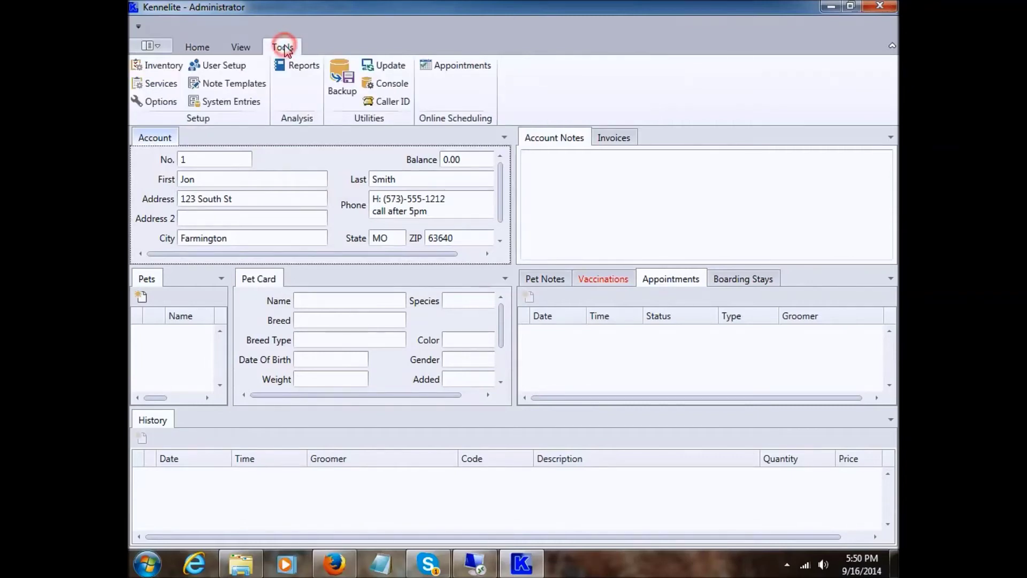
pyautogui.click(239, 106)
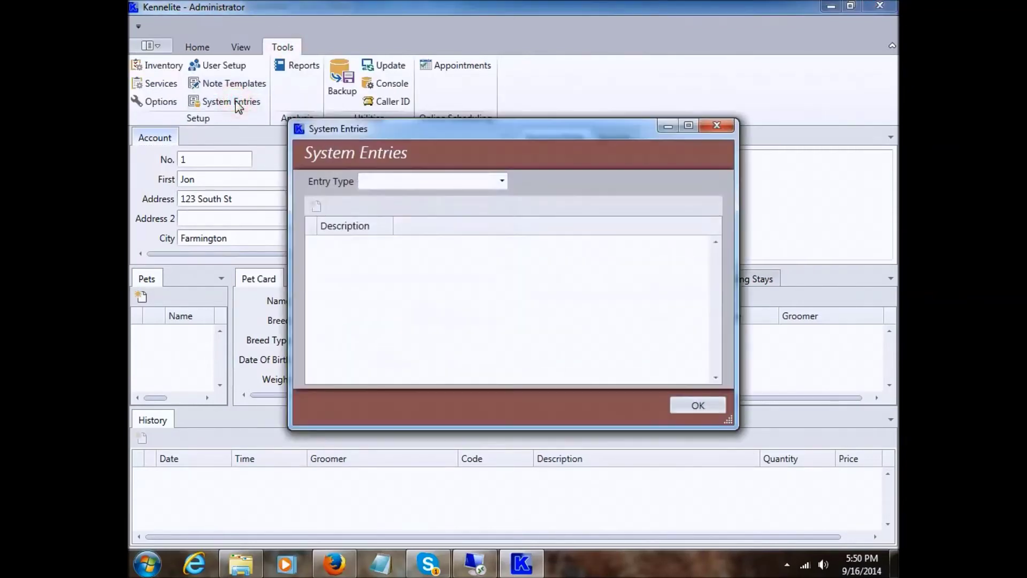
pyautogui.click(452, 186)
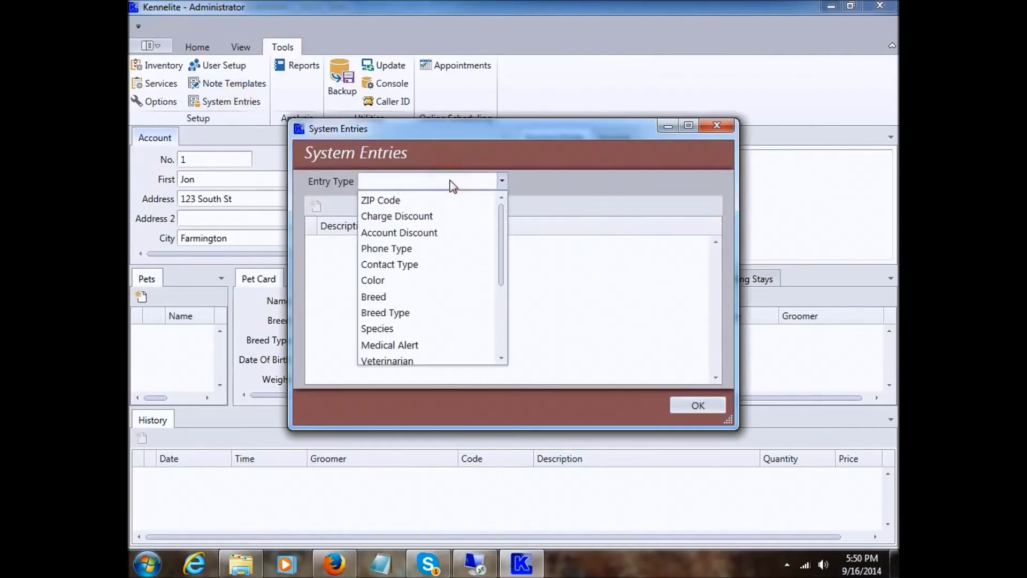
pyautogui.click(452, 186)
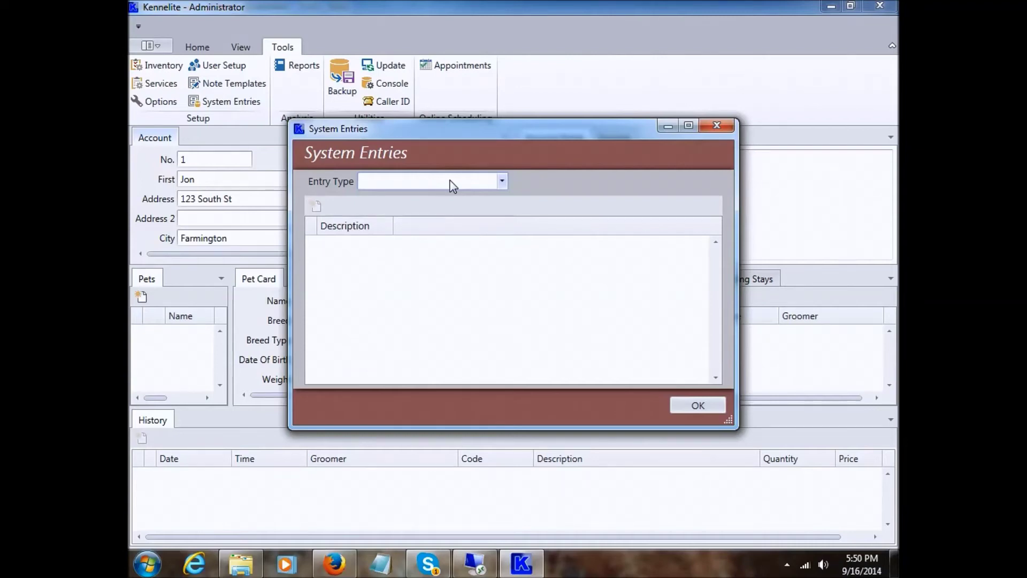
pyautogui.click(452, 185)
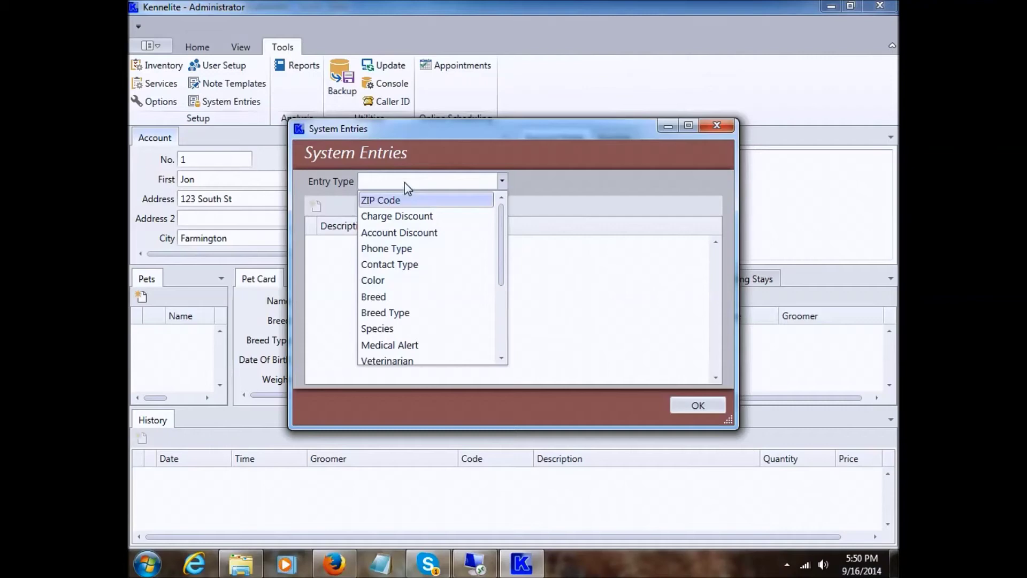
pyautogui.click(387, 200)
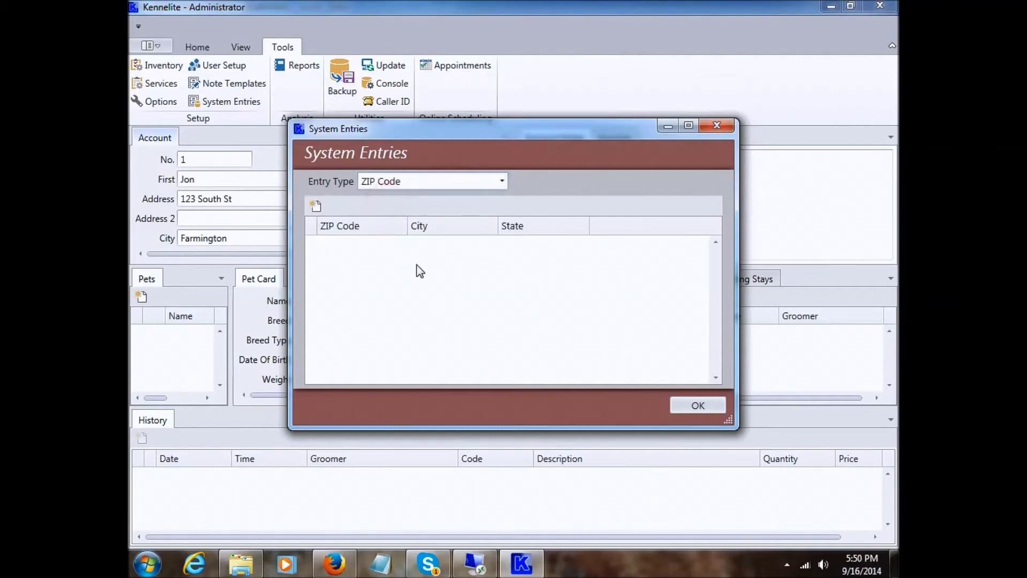
# - Add ZIP code 63640 for Farmington, MO, then close System Entries and return to the Home tab
pyautogui.click(315, 206)
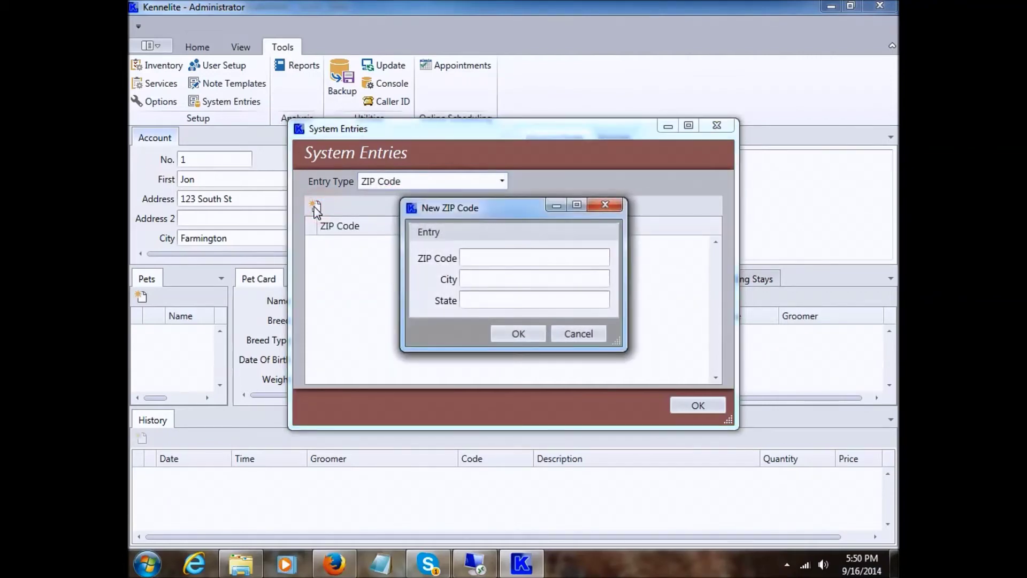
pyautogui.click(482, 256)
pyautogui.write('63640')
pyautogui.press('Tab')
pyautogui.write('Farmingtom')
pyautogui.press('BackSpace')
pyautogui.press('BackSpace')
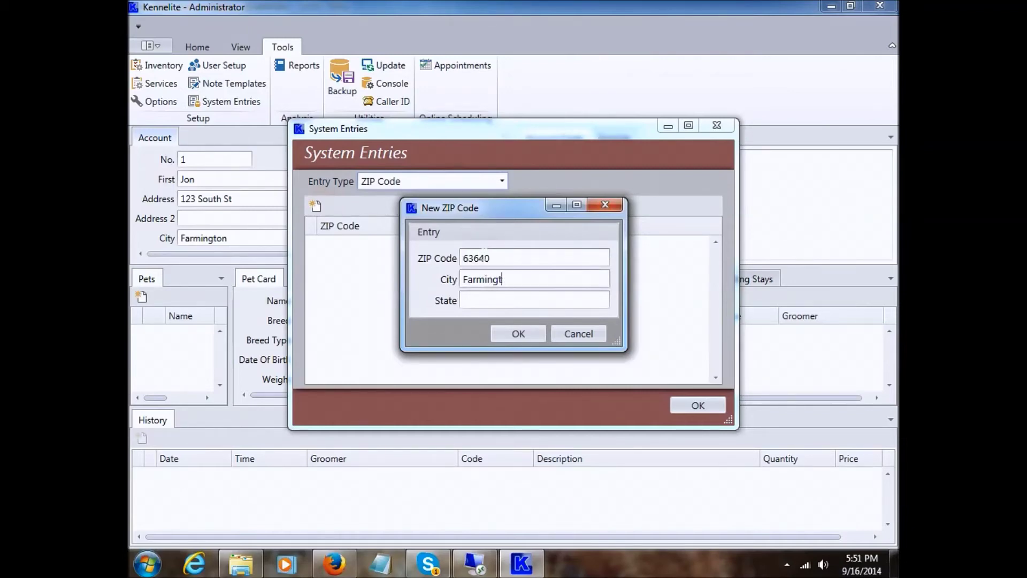
pyautogui.write('on')
pyautogui.press('Tab')
pyautogui.write('MO')
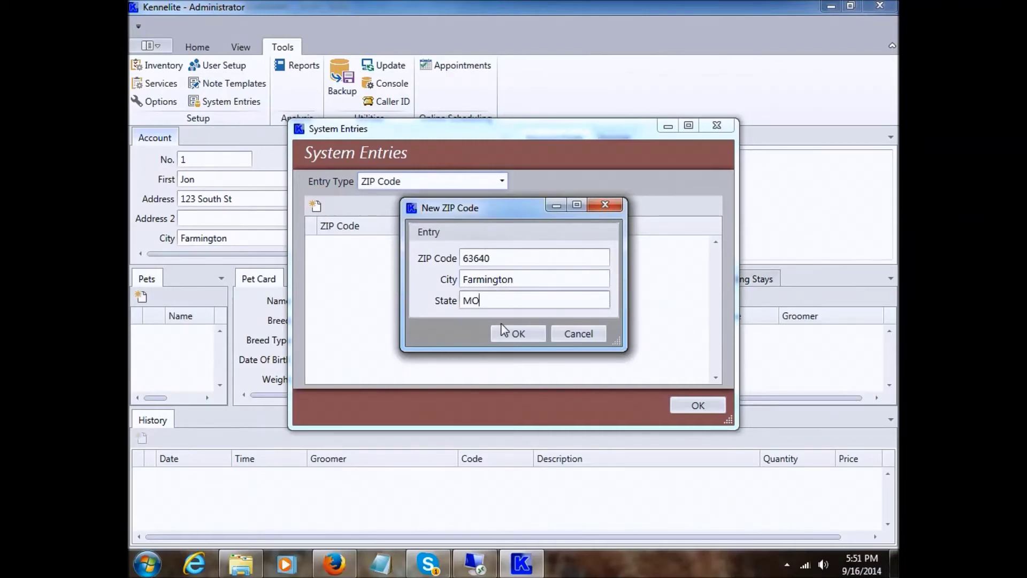
pyautogui.click(510, 330)
pyautogui.click(694, 406)
pyautogui.click(197, 46)
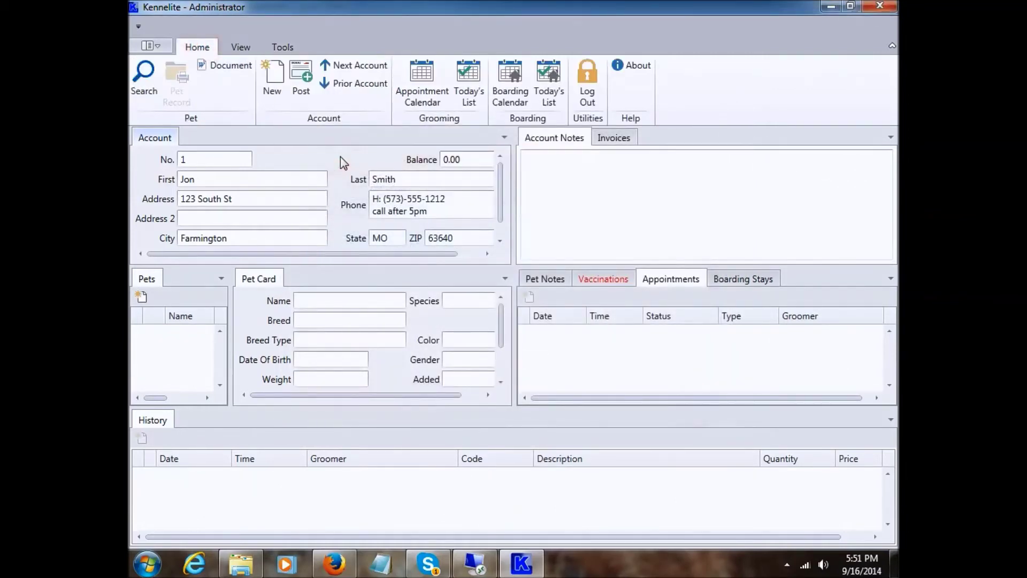
pyautogui.click(273, 80)
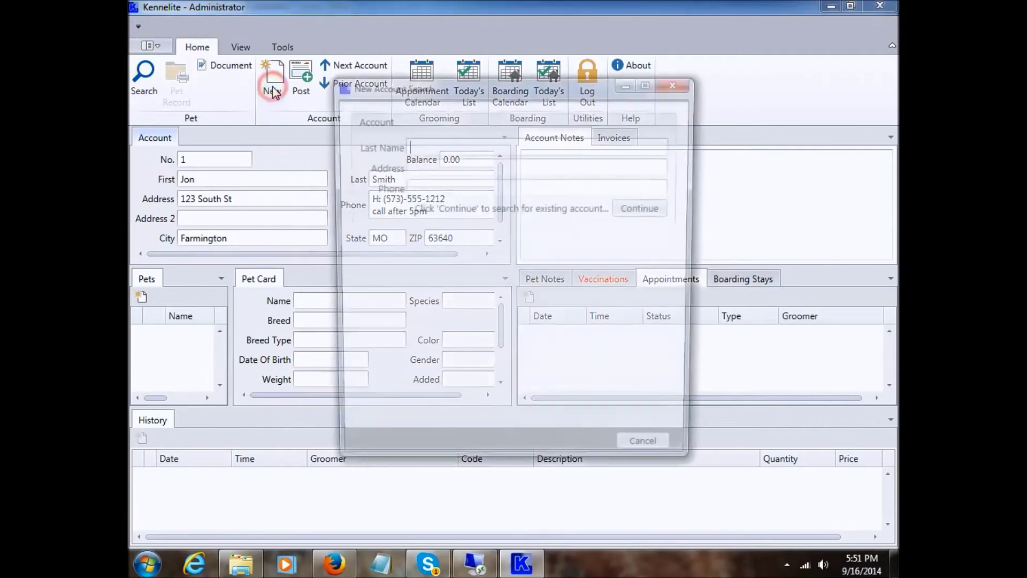
pyautogui.click(644, 209)
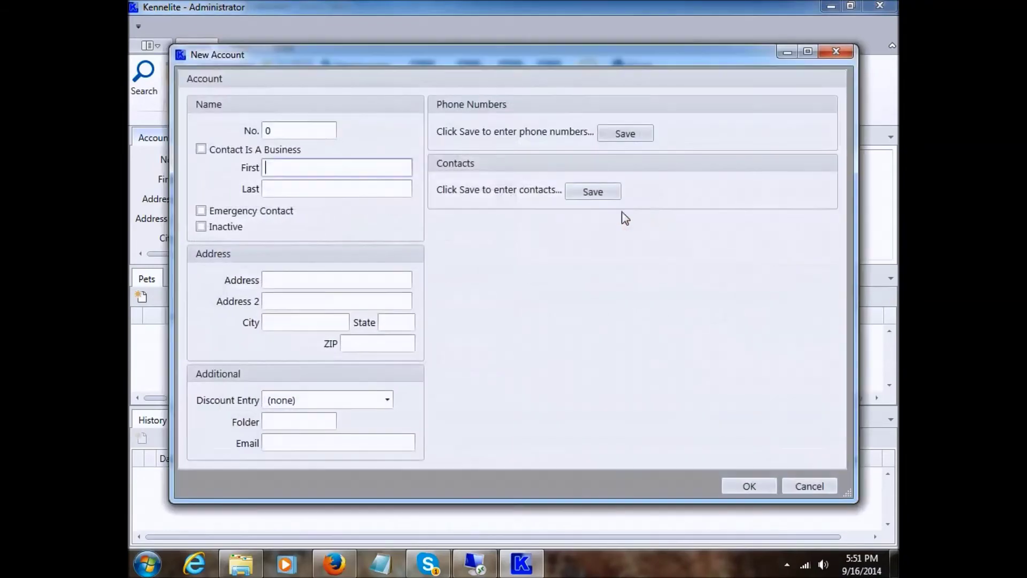
pyautogui.click(360, 343)
pyautogui.write('63640')
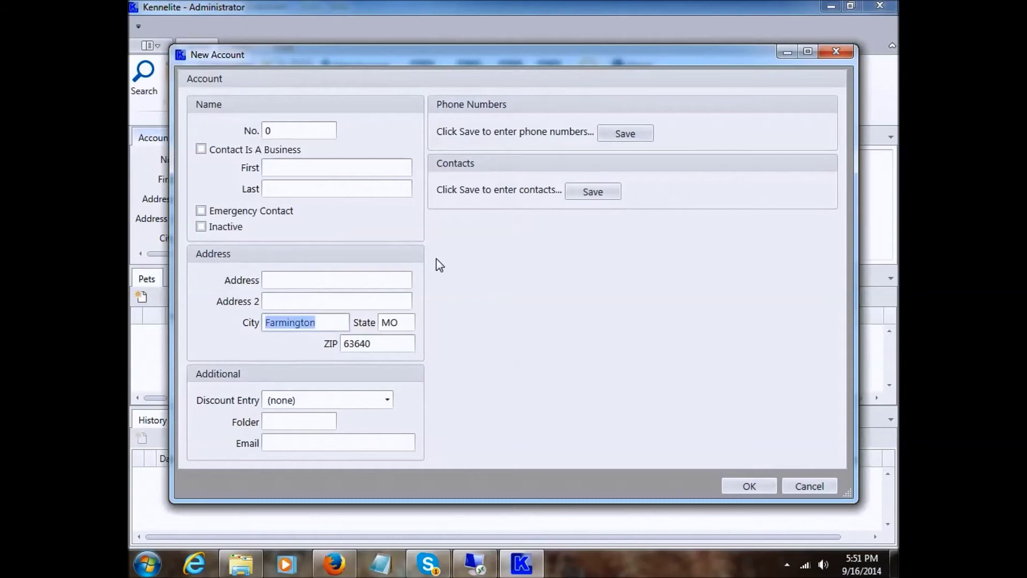
pyautogui.click(810, 485)
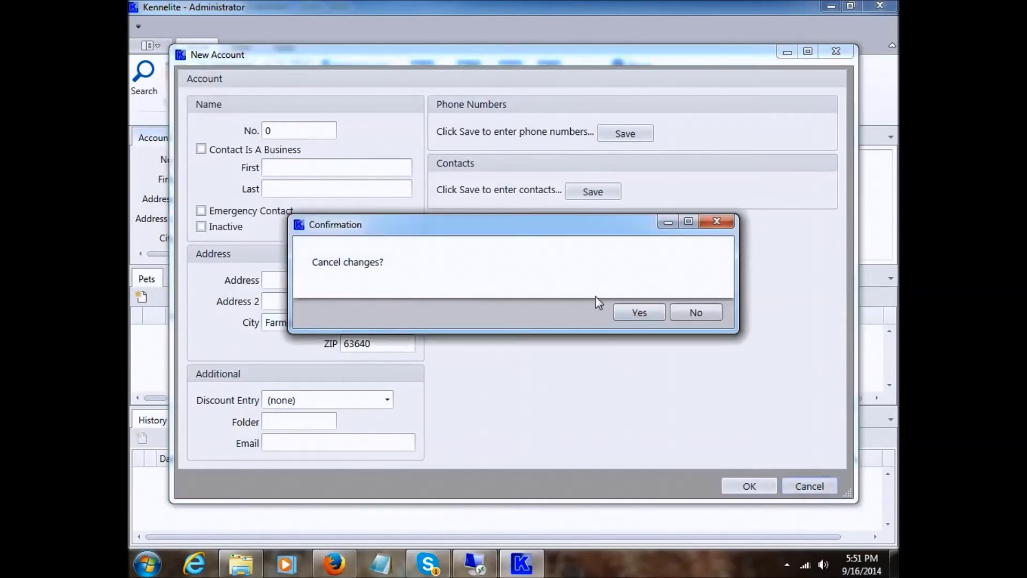
pyautogui.click(639, 312)
pyautogui.click(337, 171)
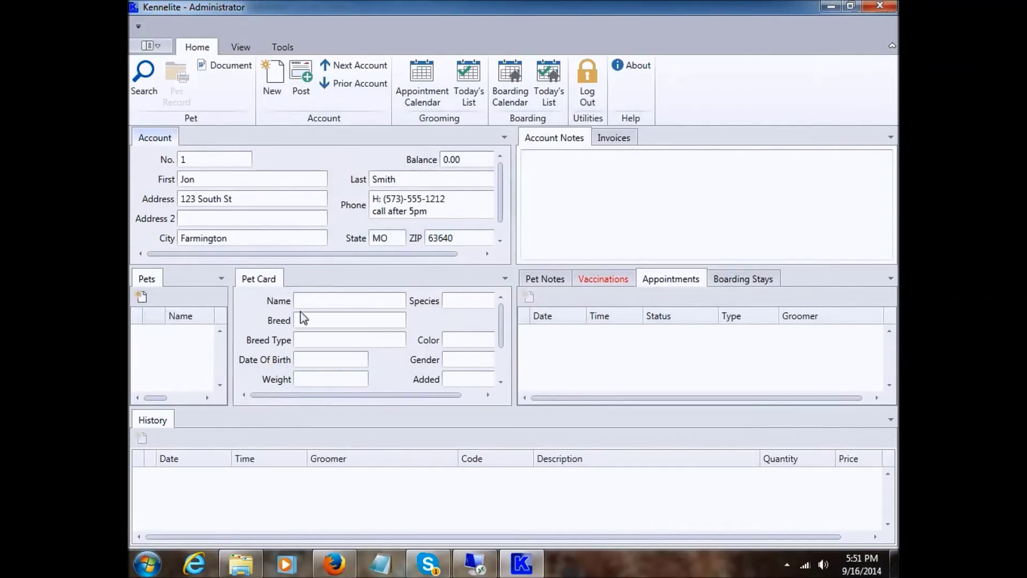
# - Start a new pet named Buffy with breed Cocker Spaniel and colour Black and White
pyautogui.rightClick(355, 317)
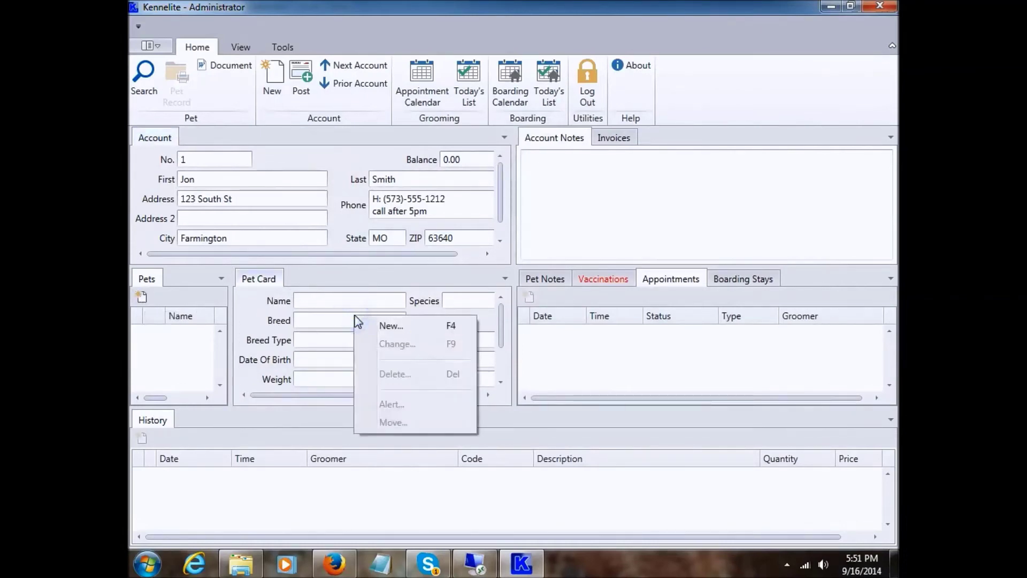
pyautogui.click(397, 326)
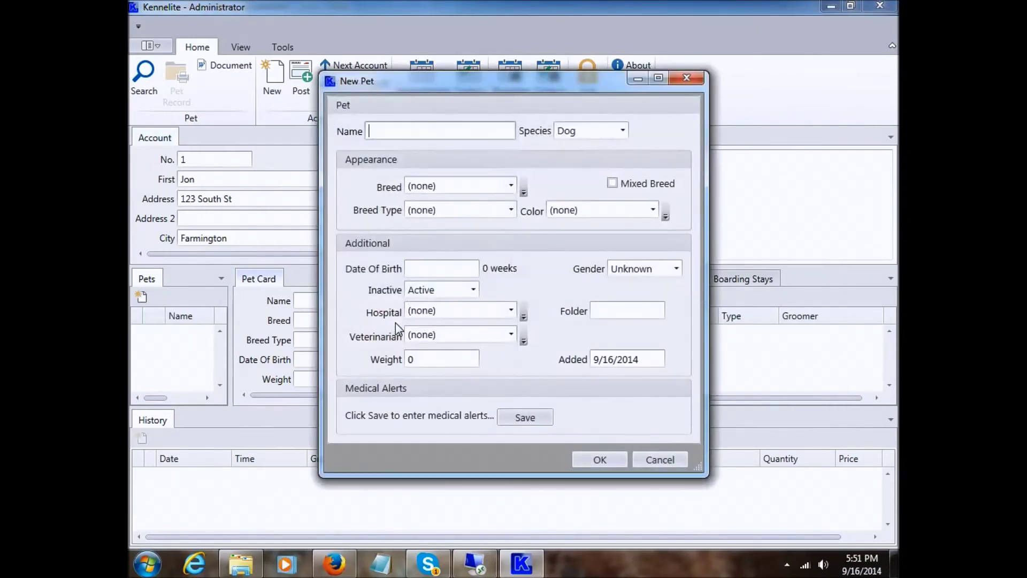
pyautogui.write('Buffy')
pyautogui.click(498, 185)
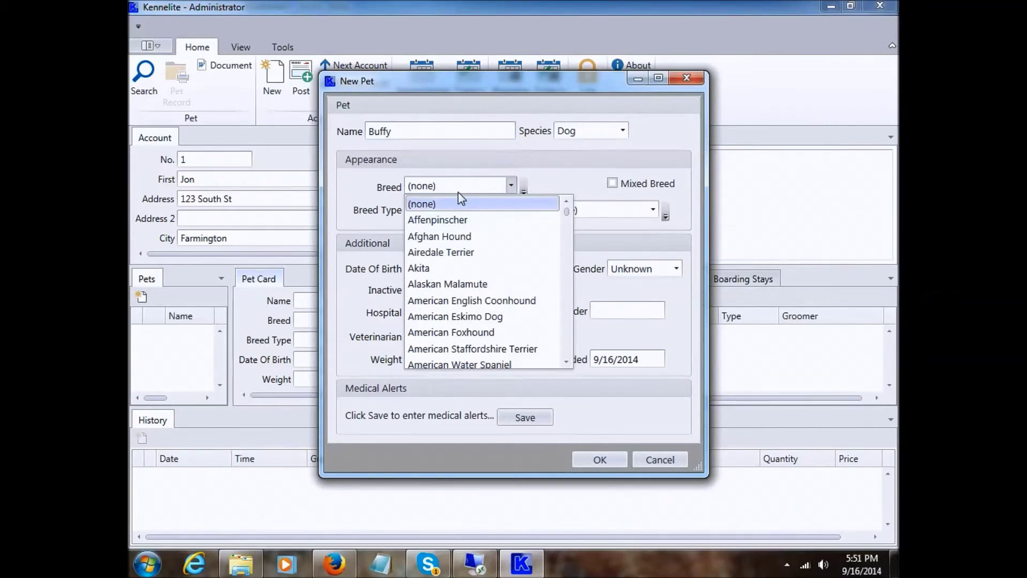
pyautogui.write('co')
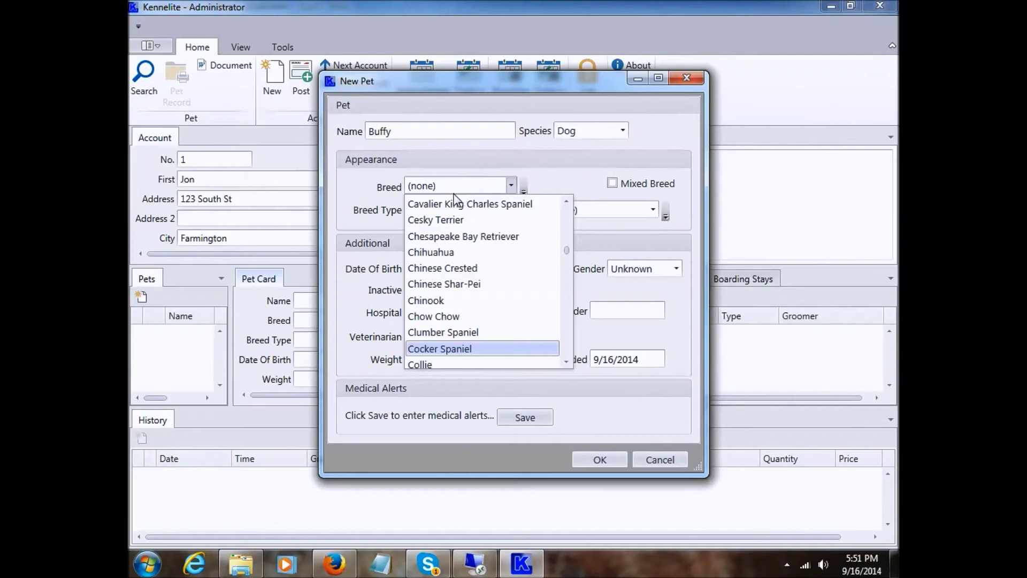
pyautogui.click(468, 348)
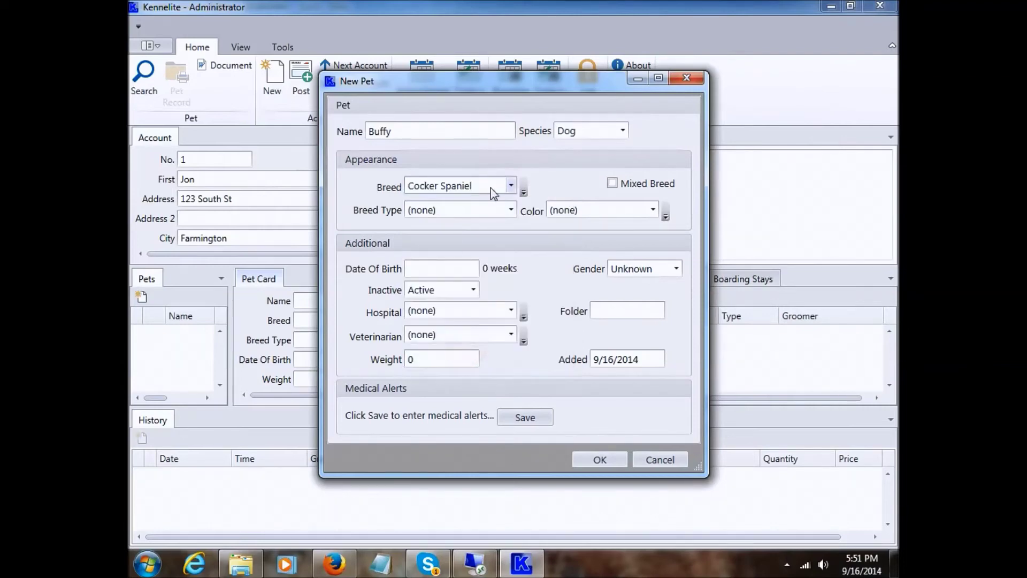
pyautogui.click(594, 210)
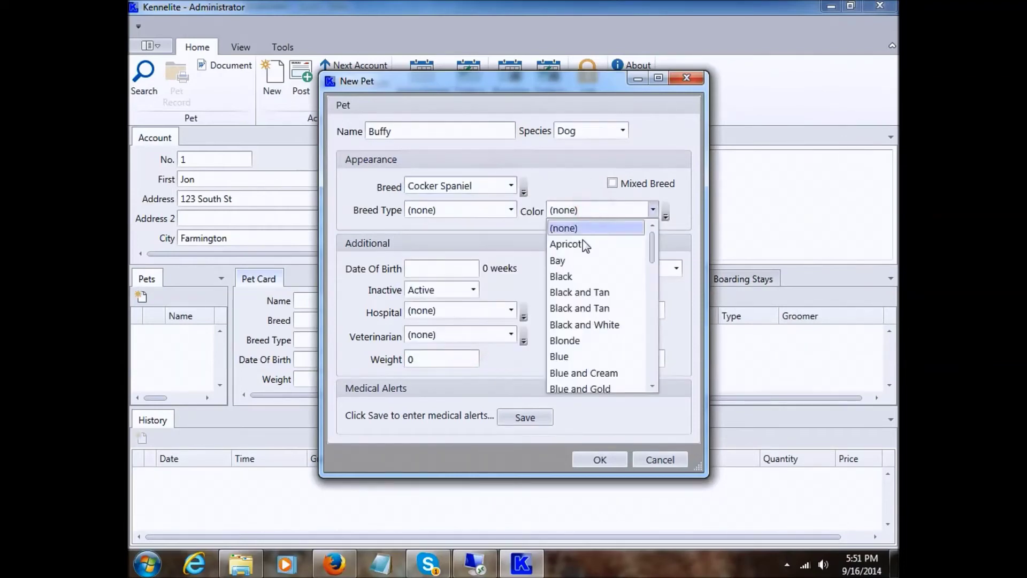
pyautogui.click(587, 326)
# - Confirm Buffy's breed and colour, set gender to Male, and save the pet record
pyautogui.click(439, 184)
pyautogui.click(440, 185)
pyautogui.click(568, 210)
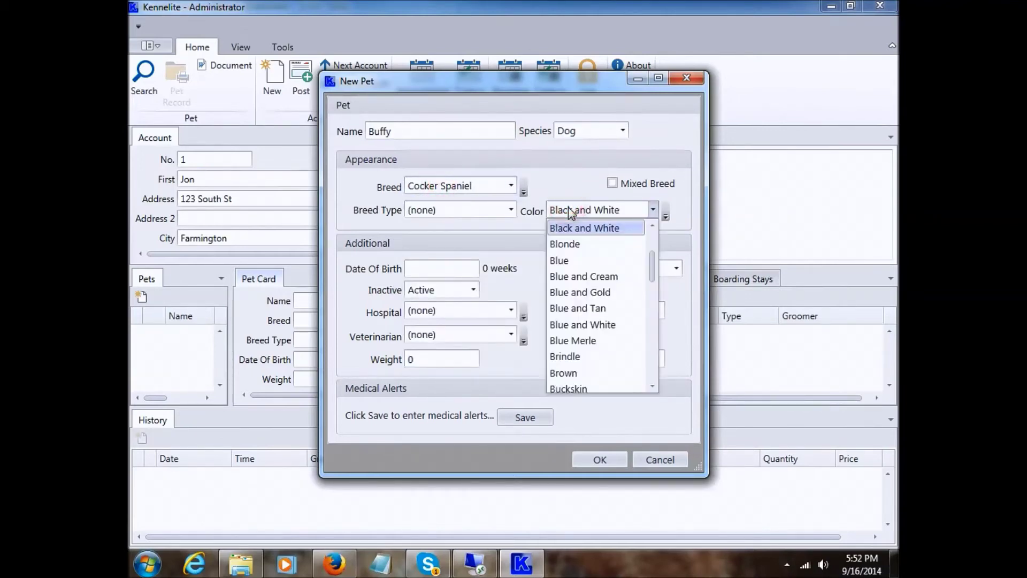
pyautogui.click(568, 210)
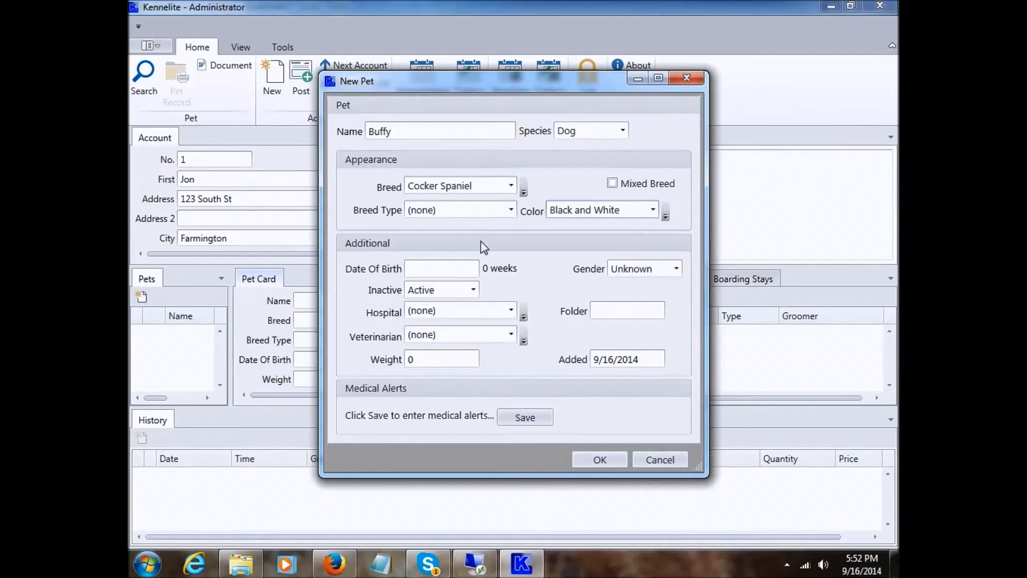
pyautogui.click(630, 270)
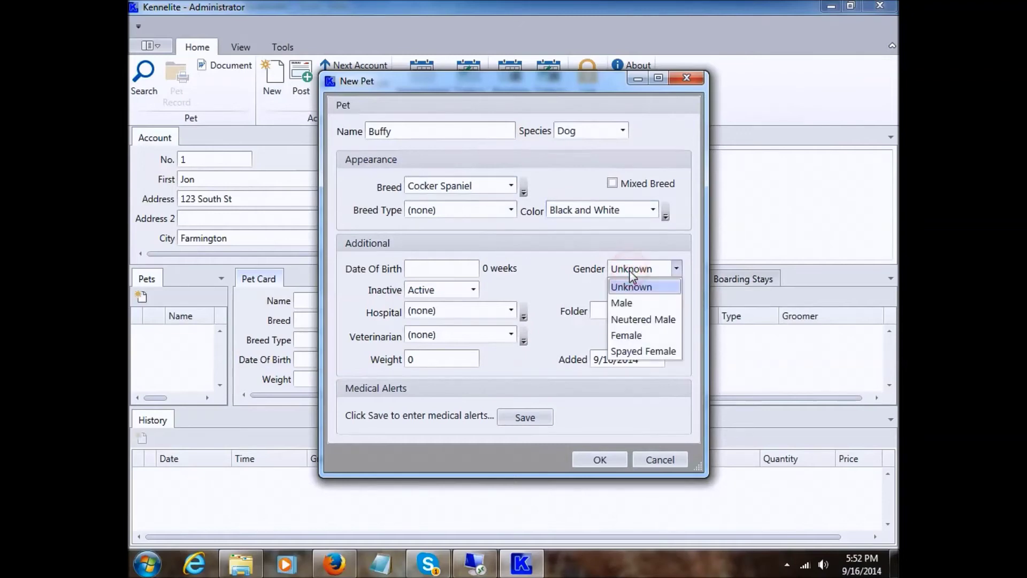
pyautogui.click(630, 303)
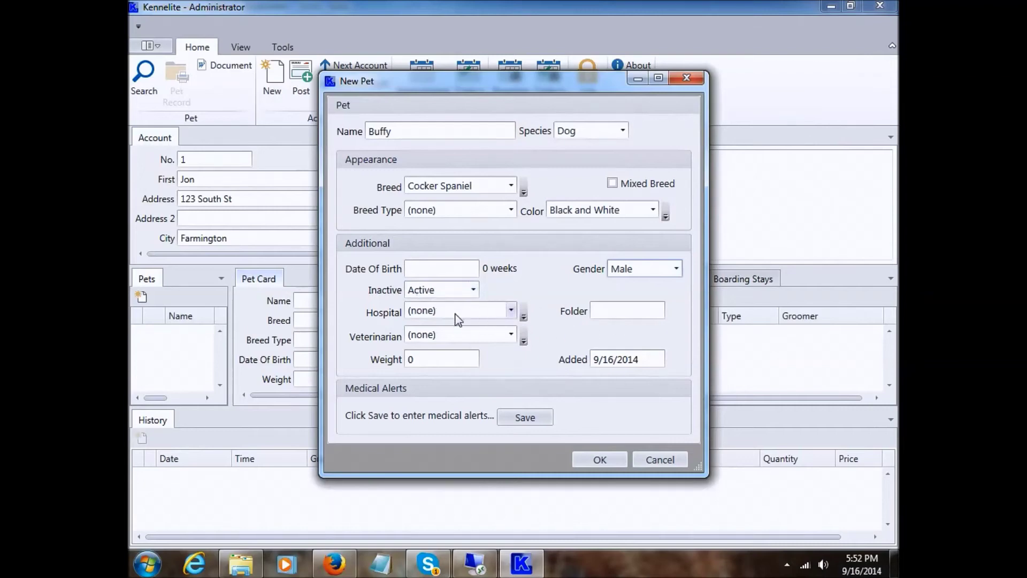
pyautogui.click(606, 458)
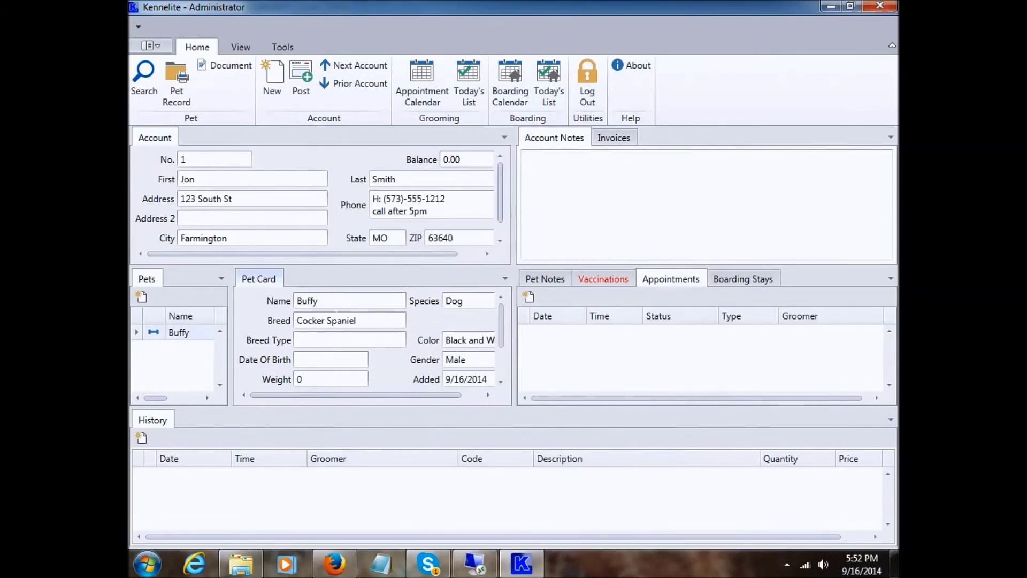
# - Add Barkley, a female black Akita, as the account's second pet
pyautogui.click(142, 297)
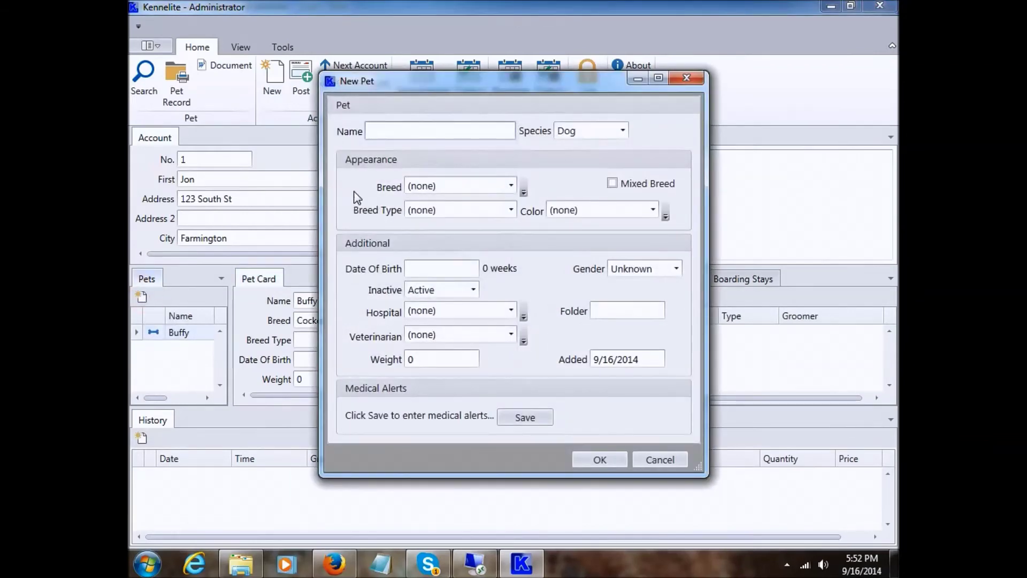
pyautogui.write('Barkley')
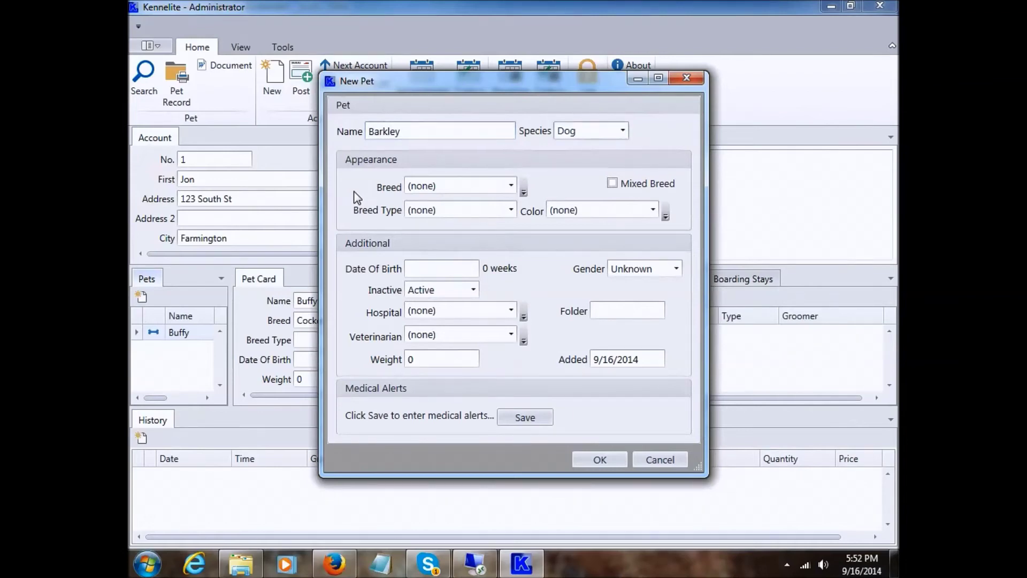
pyautogui.click(475, 185)
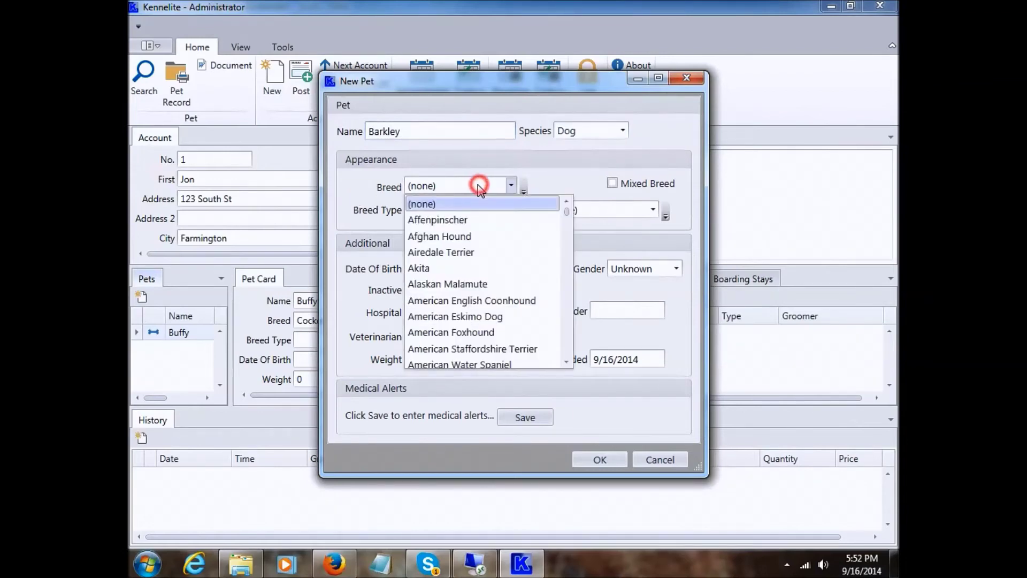
pyautogui.click(455, 267)
pyautogui.click(574, 210)
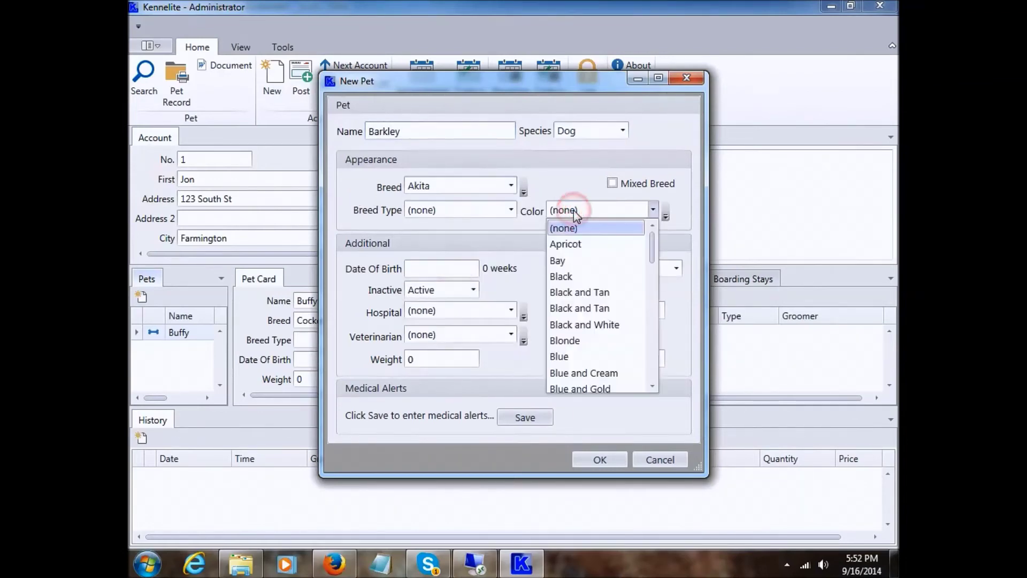
pyautogui.click(578, 275)
pyautogui.click(631, 268)
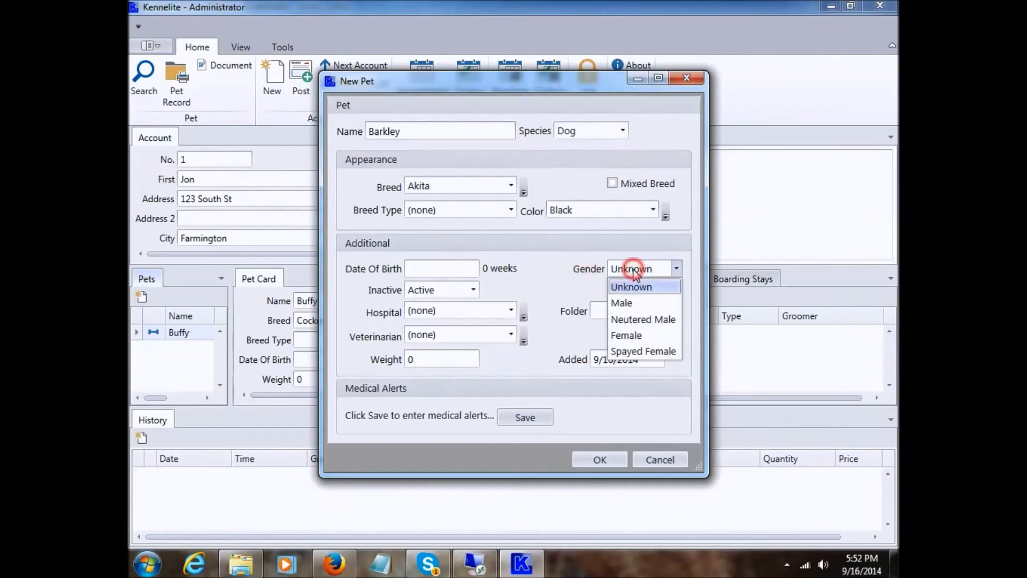
pyautogui.click(629, 335)
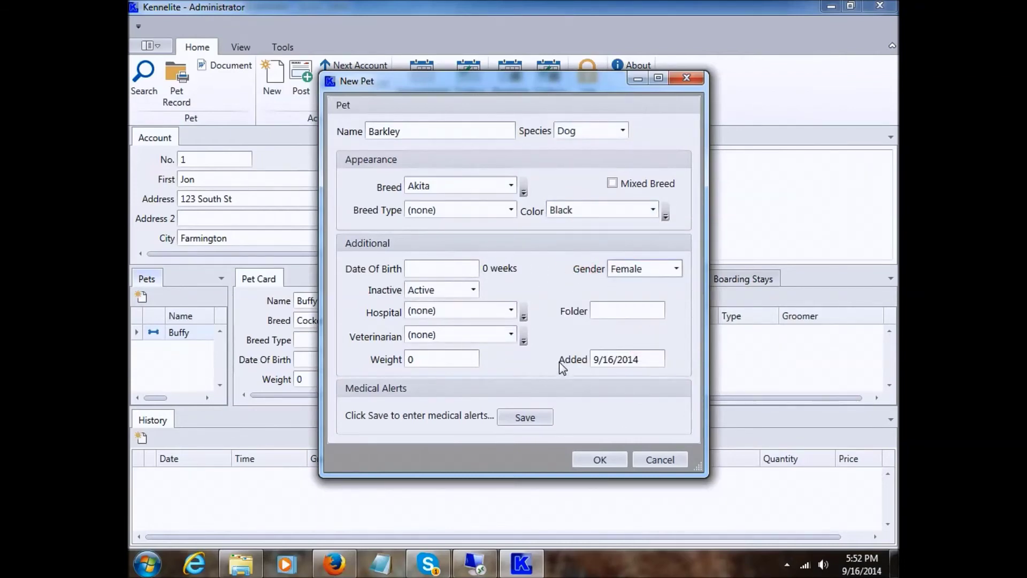
pyautogui.click(594, 460)
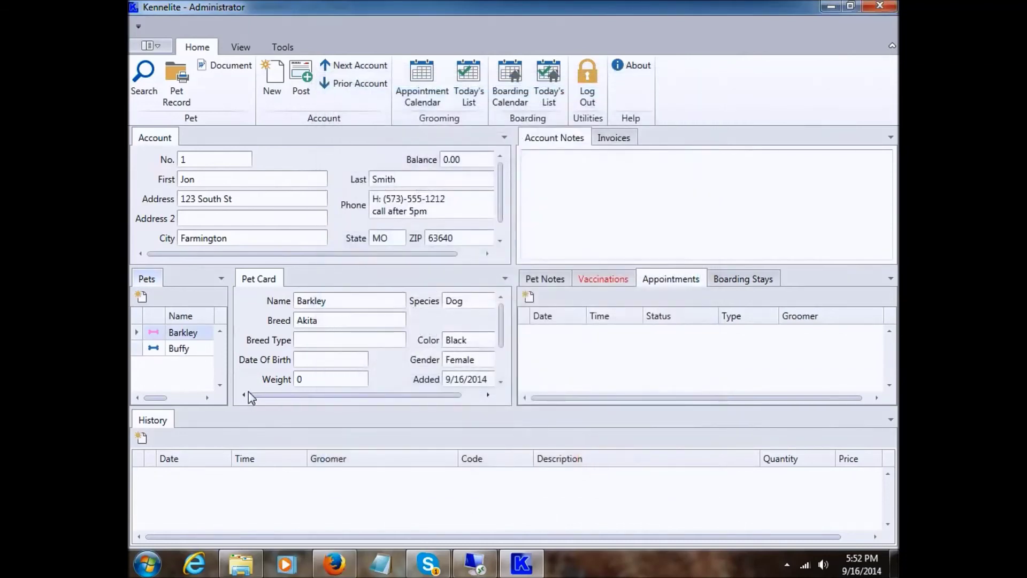
pyautogui.click(185, 348)
pyautogui.click(161, 332)
pyautogui.click(191, 347)
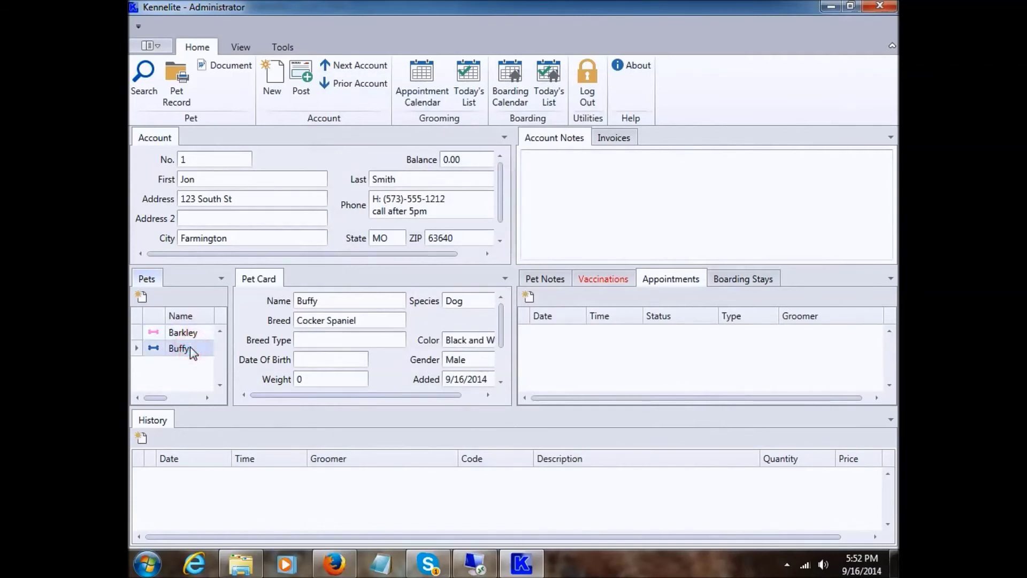
pyautogui.click(423, 322)
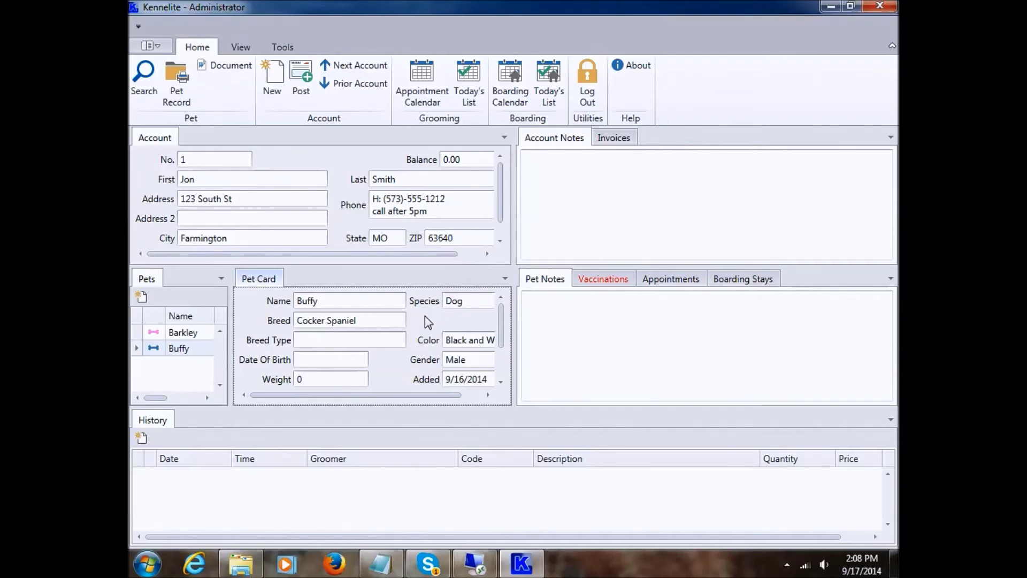
pyautogui.click(360, 310)
pyautogui.rightClick(360, 310)
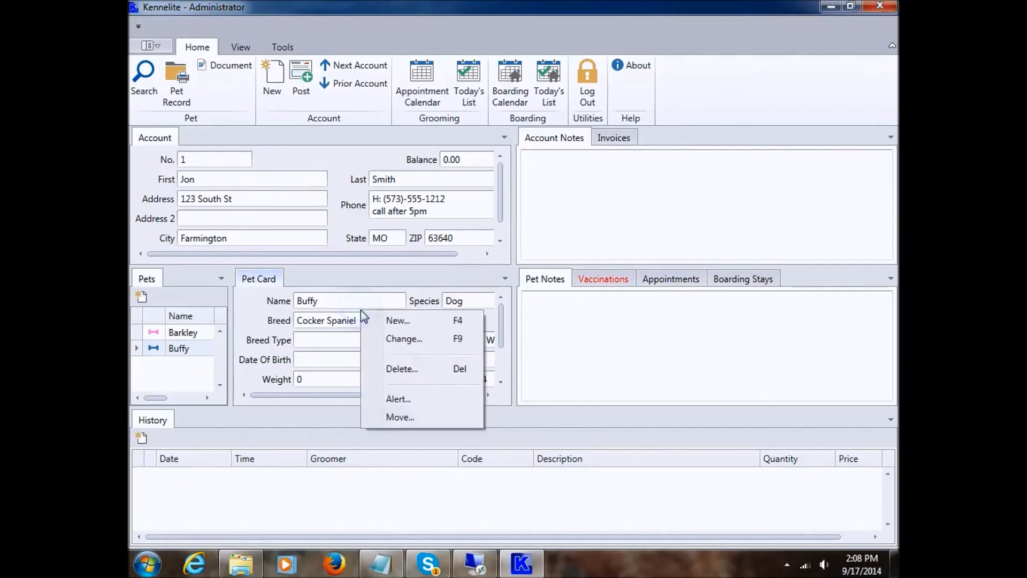
pyautogui.click(399, 340)
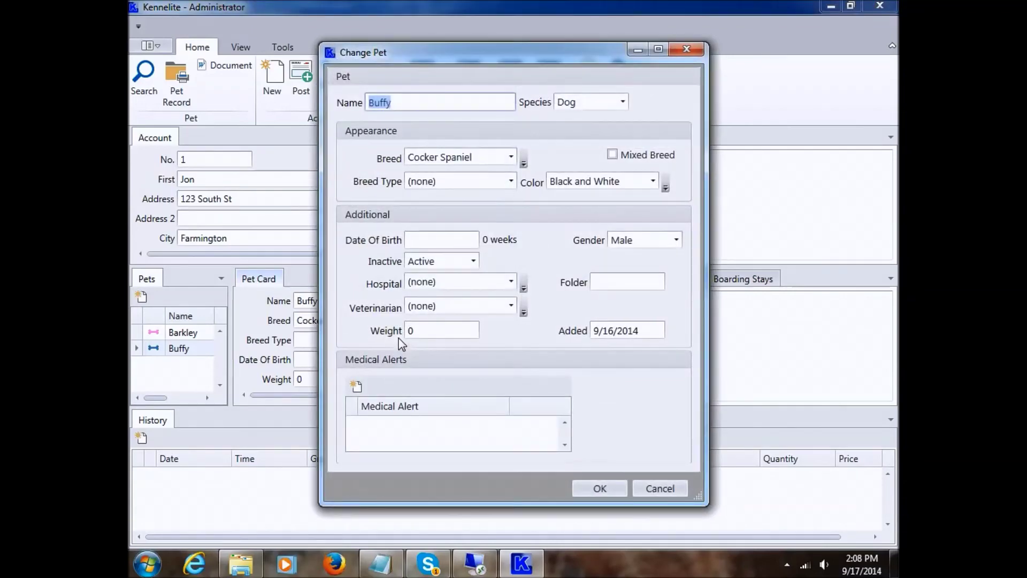
pyautogui.click(659, 488)
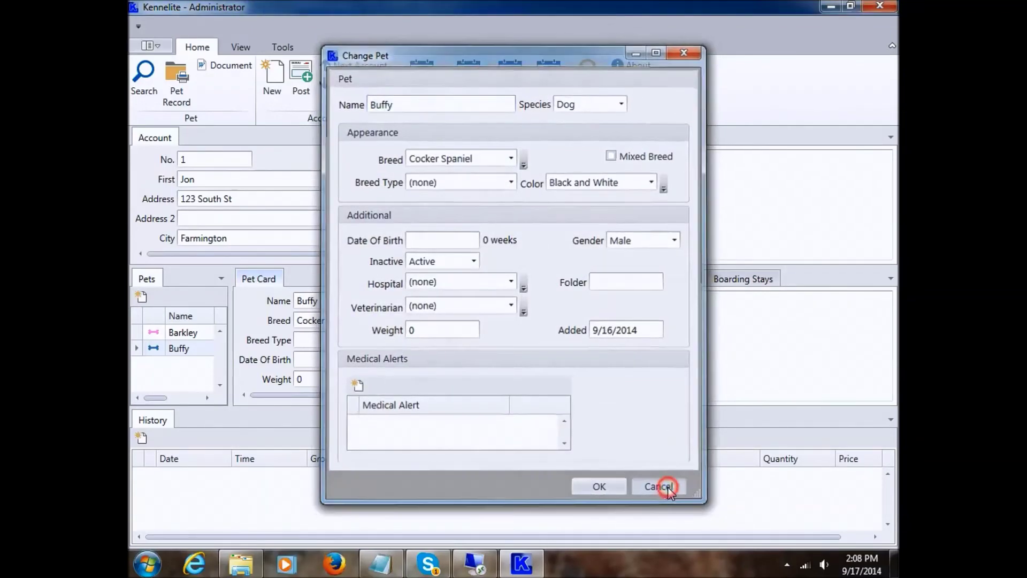
pyautogui.rightClick(336, 311)
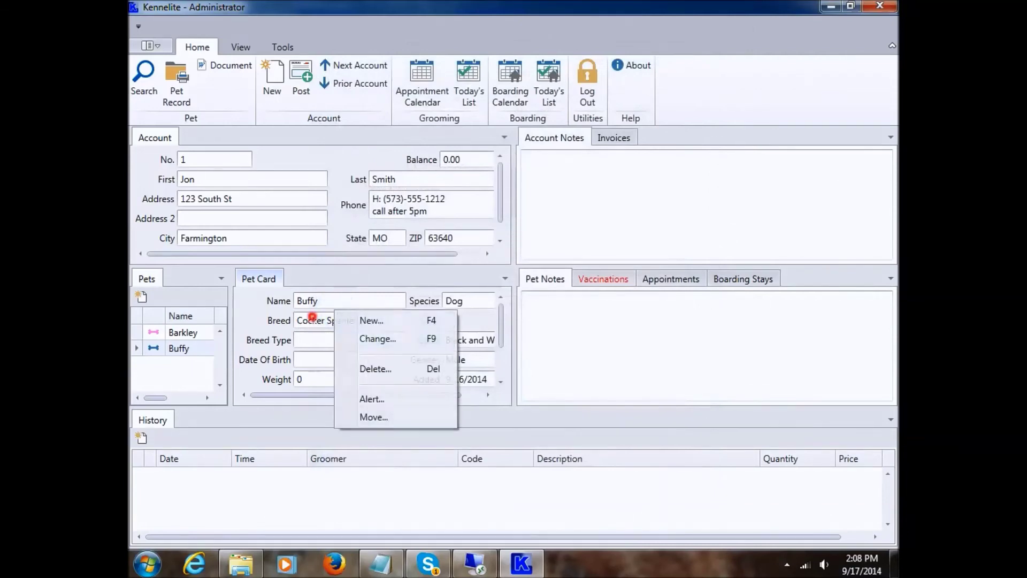
pyautogui.click(312, 318)
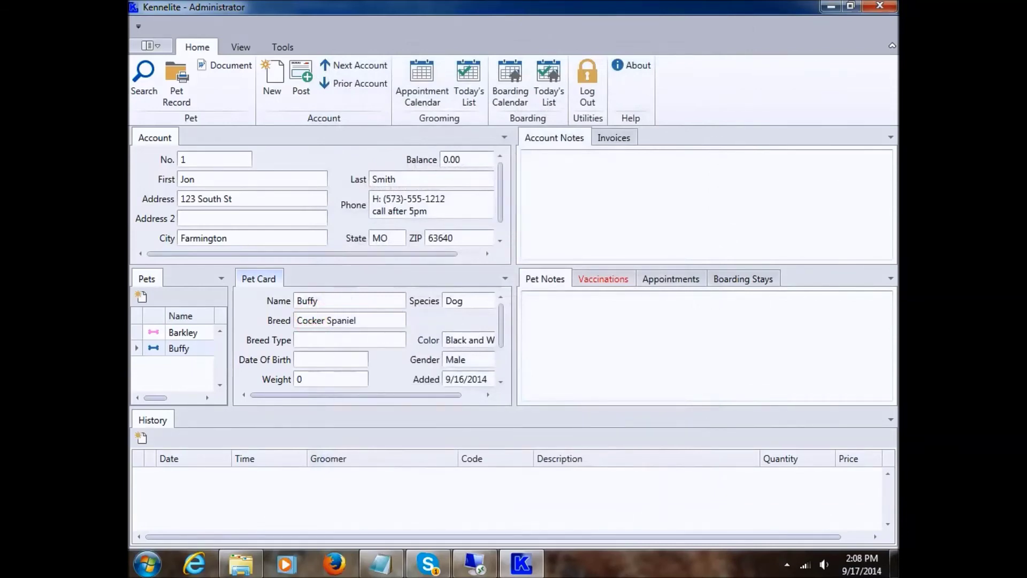
pyautogui.doubleClick(366, 318)
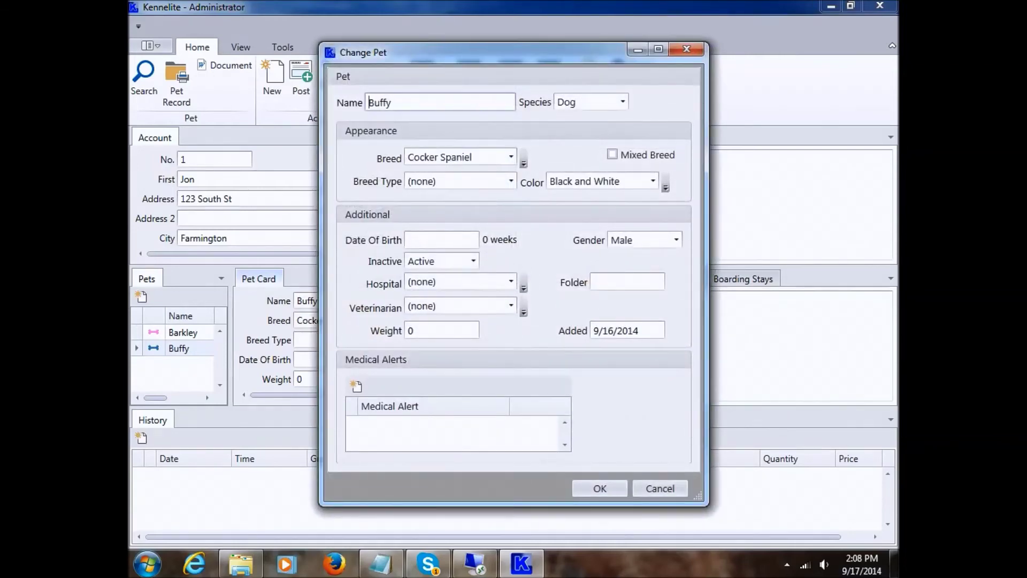
pyautogui.click(597, 101)
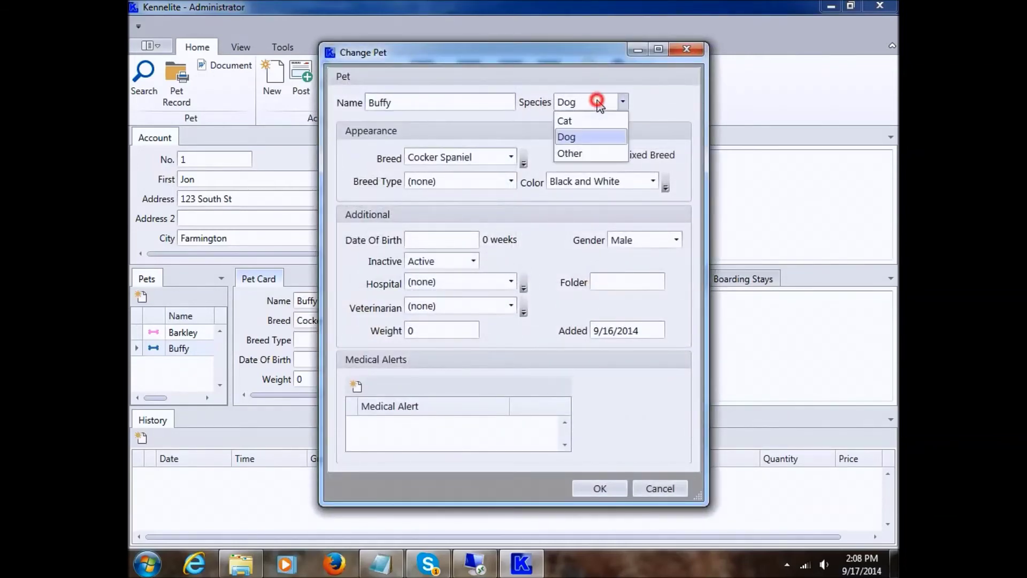
pyautogui.click(597, 101)
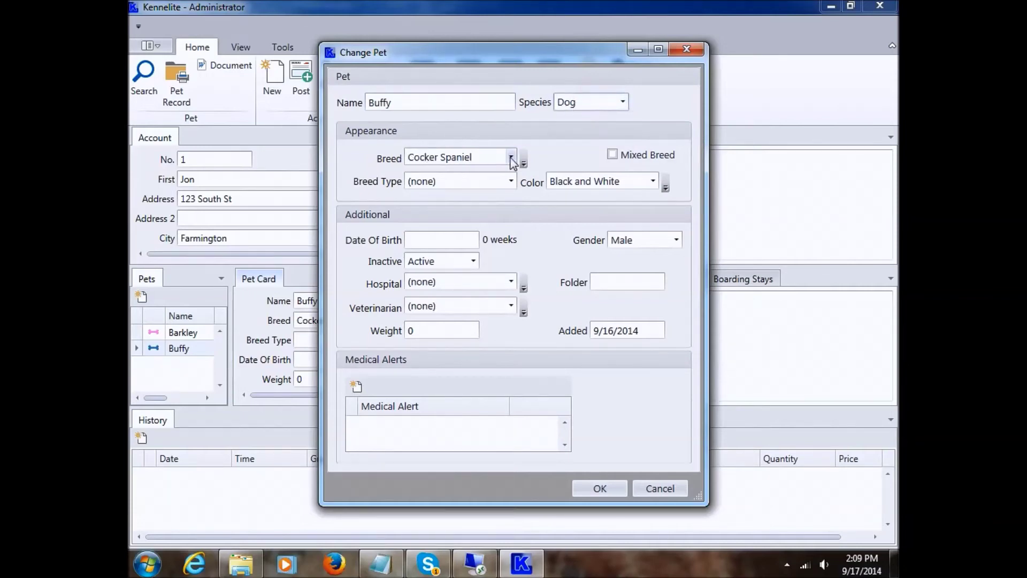
pyautogui.click(612, 154)
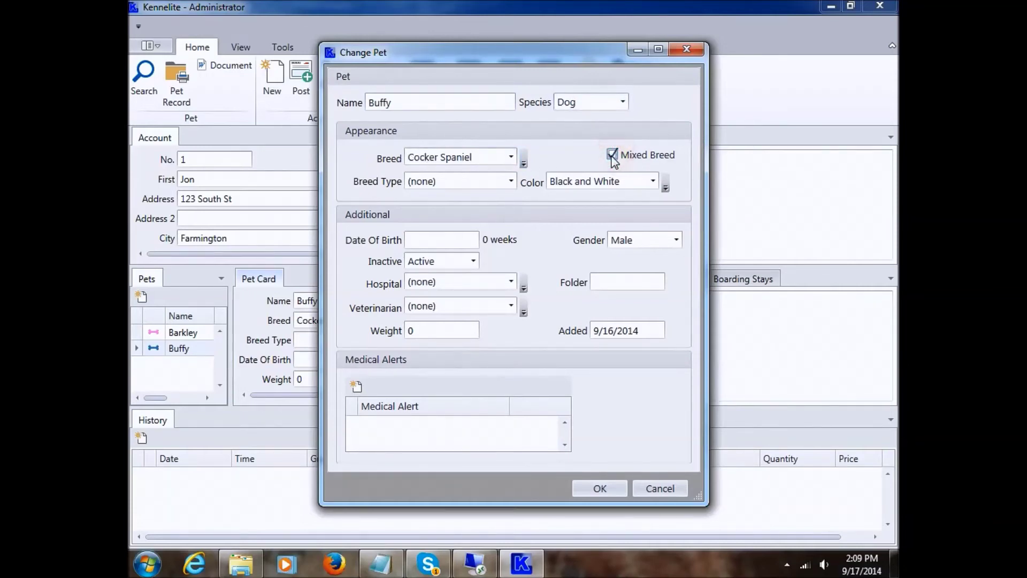
pyautogui.click(612, 155)
pyautogui.click(432, 185)
pyautogui.click(435, 182)
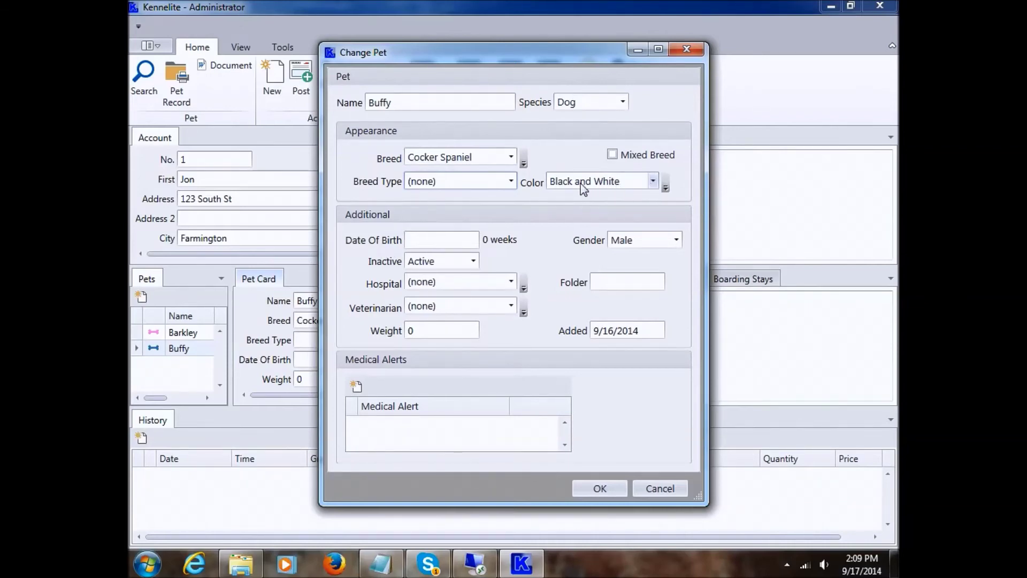
pyautogui.click(606, 185)
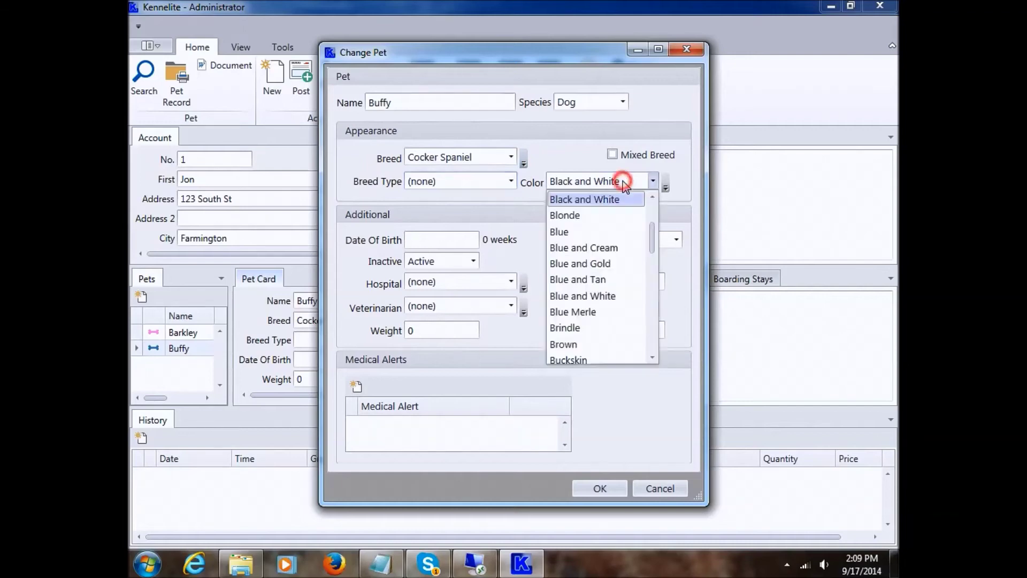
pyautogui.moveTo(652, 235); pyautogui.dragTo(650, 214)
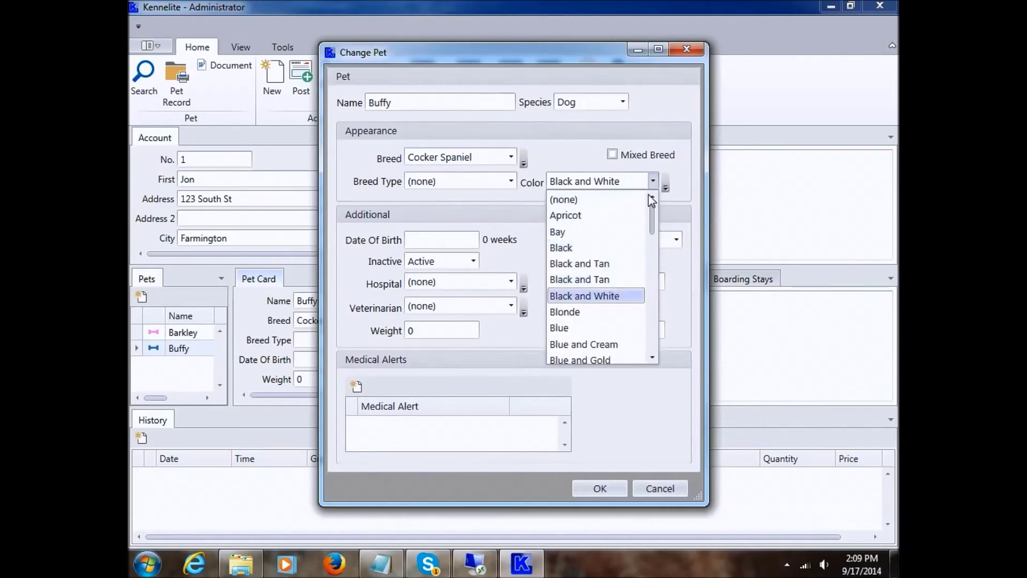
pyautogui.click(616, 183)
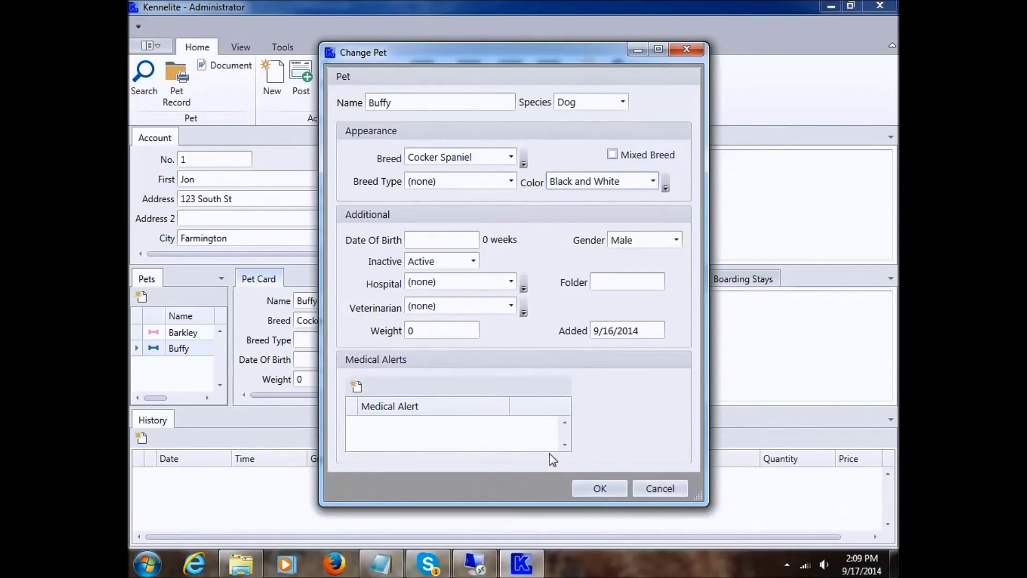
pyautogui.click(660, 488)
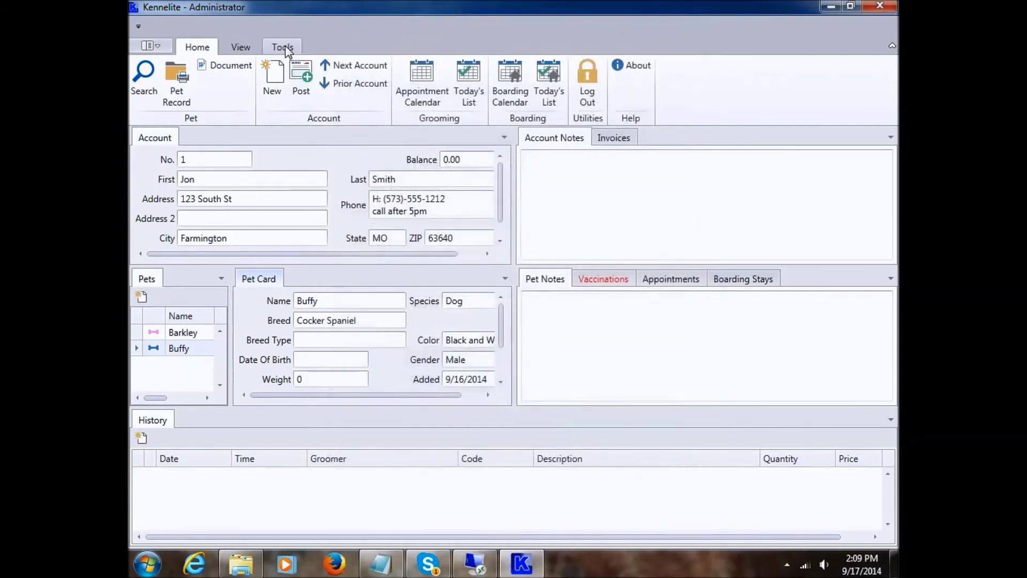
# - Open System Entries on the Color entry type and browse the existing colour list
pyautogui.click(284, 46)
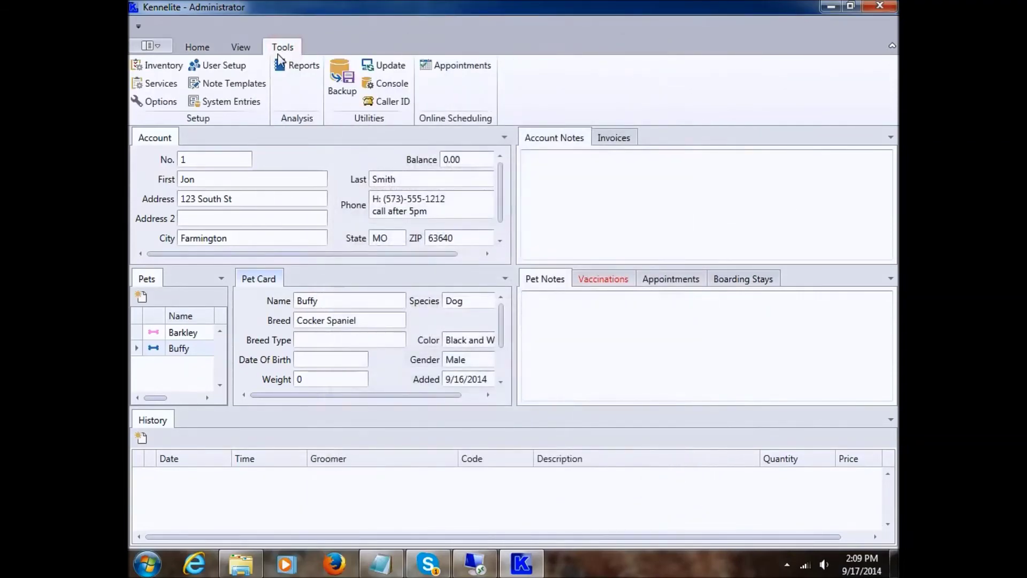
pyautogui.click(230, 101)
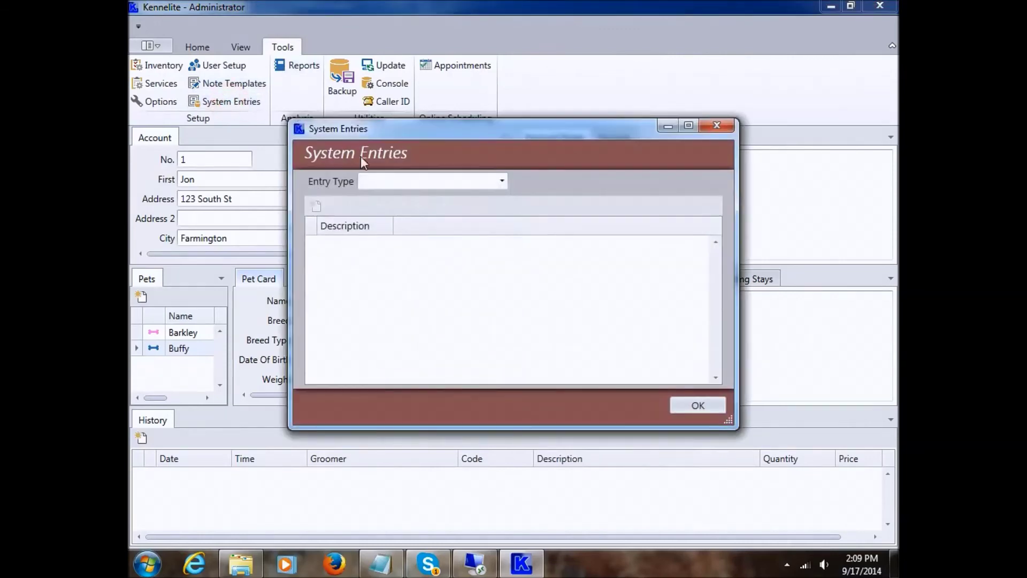
pyautogui.click(435, 182)
pyautogui.click(396, 278)
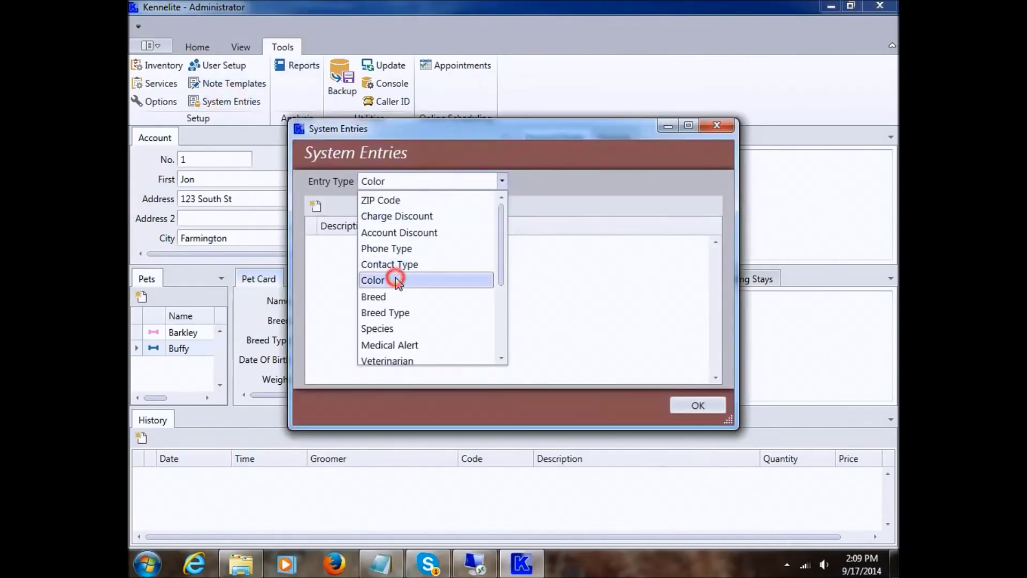
pyautogui.click(381, 283)
pyautogui.scroll(-4, 426, 291)
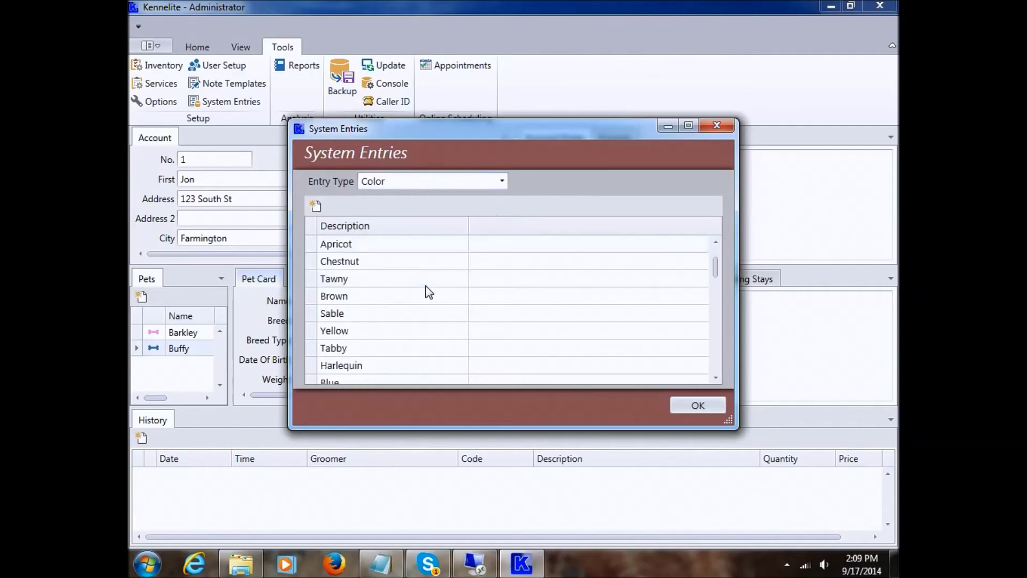
pyautogui.scroll(-8, 428, 291)
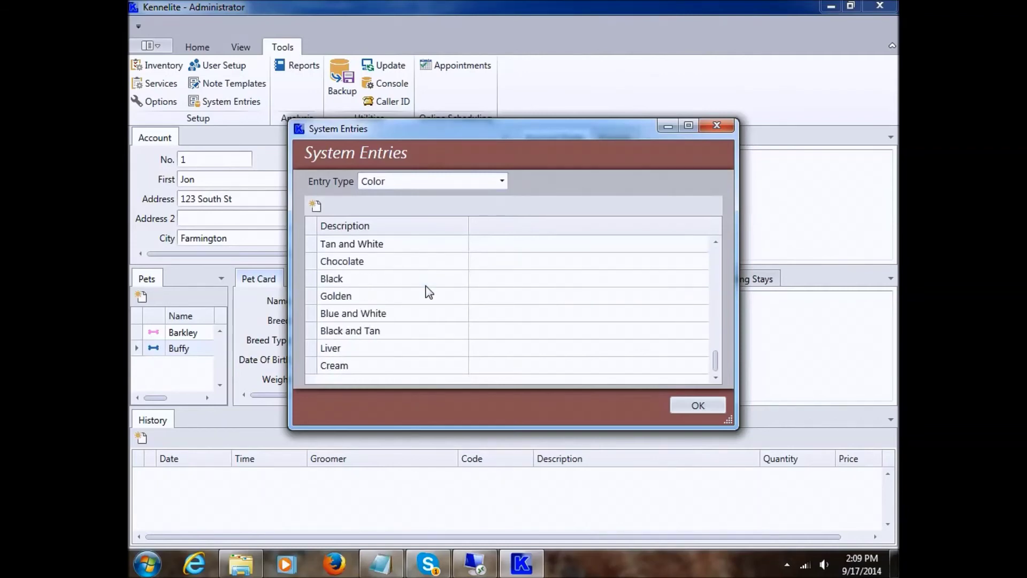
pyautogui.scroll(1, 429, 291)
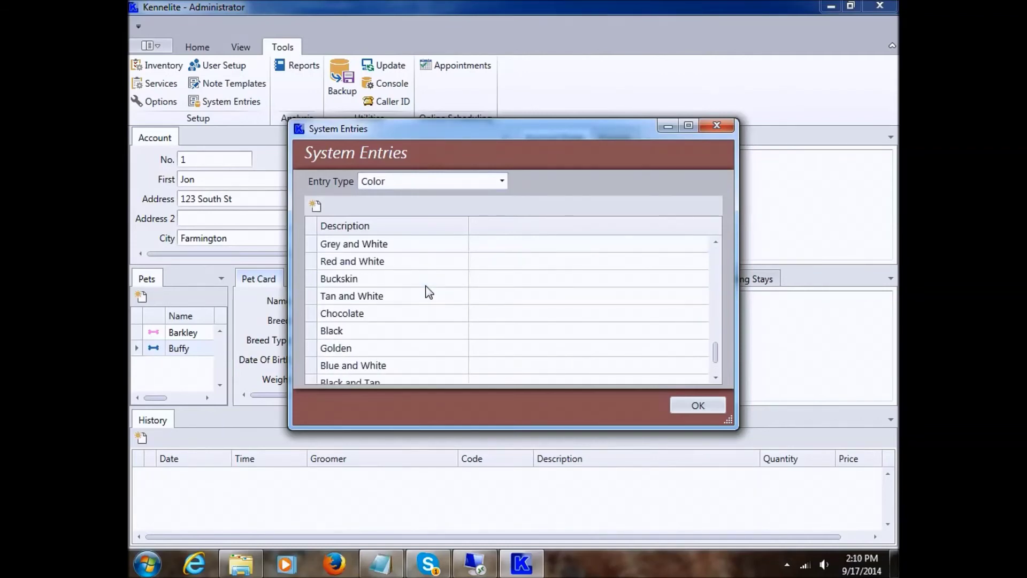
pyautogui.scroll(1, 428, 291)
# - Add Purple as a new colour entry and close the System Entries editor
pyautogui.click(315, 205)
pyautogui.click(497, 275)
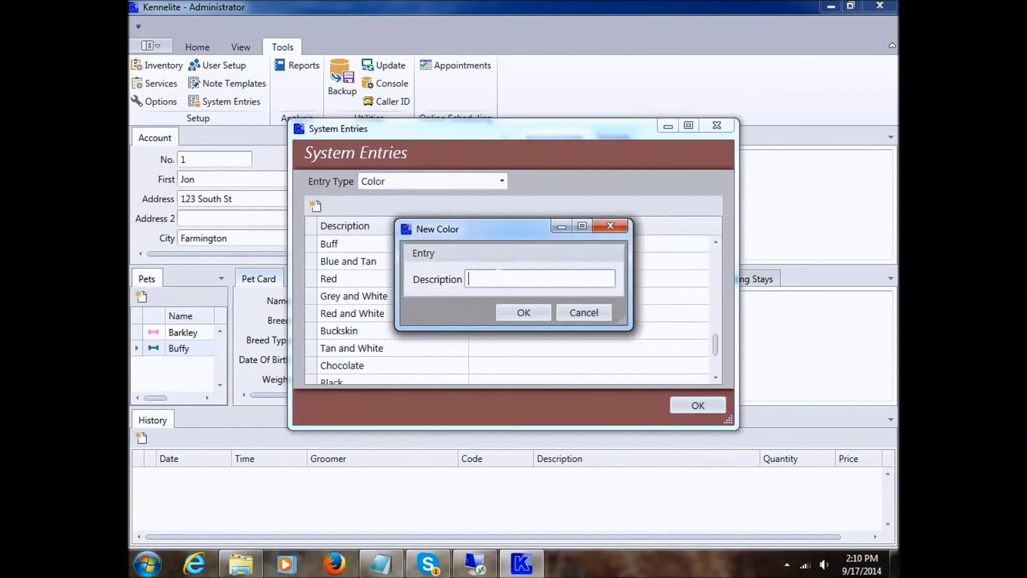
pyautogui.write('Purple')
pyautogui.press('Return')
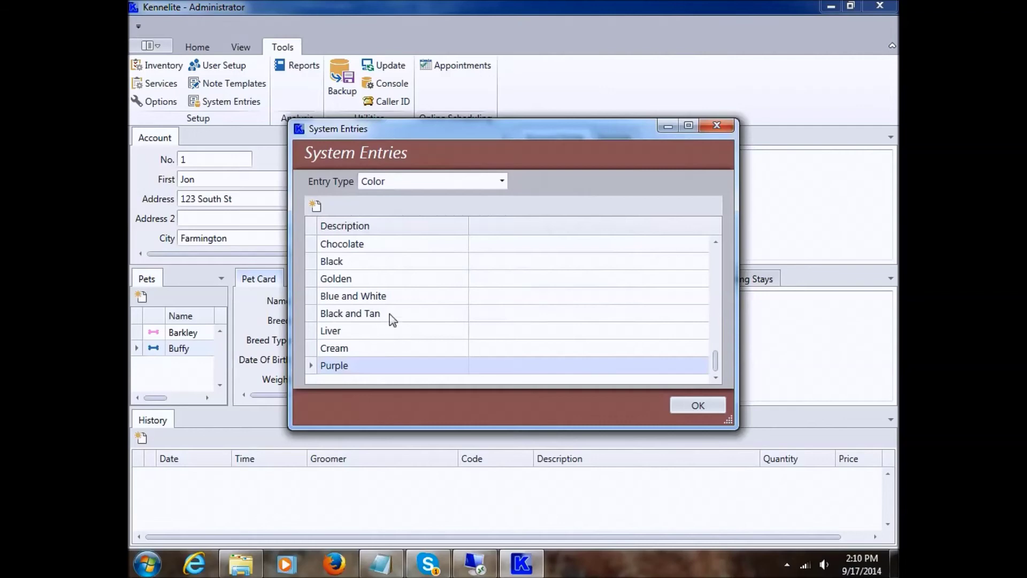
pyautogui.click(698, 406)
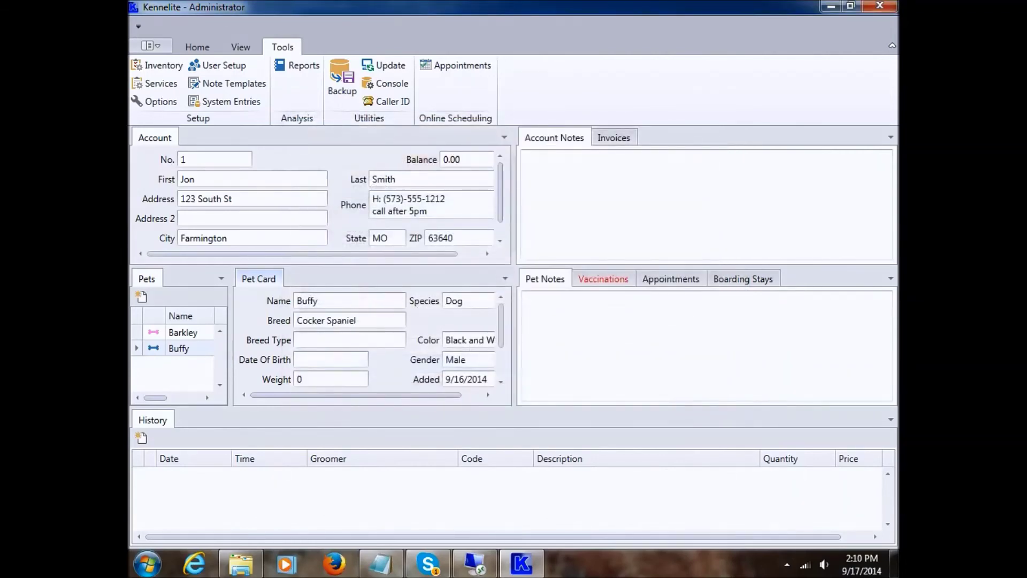
pyautogui.doubleClick(357, 302)
# - Choose Purple as Buffy's colour in the Change Pet form
pyautogui.click(614, 182)
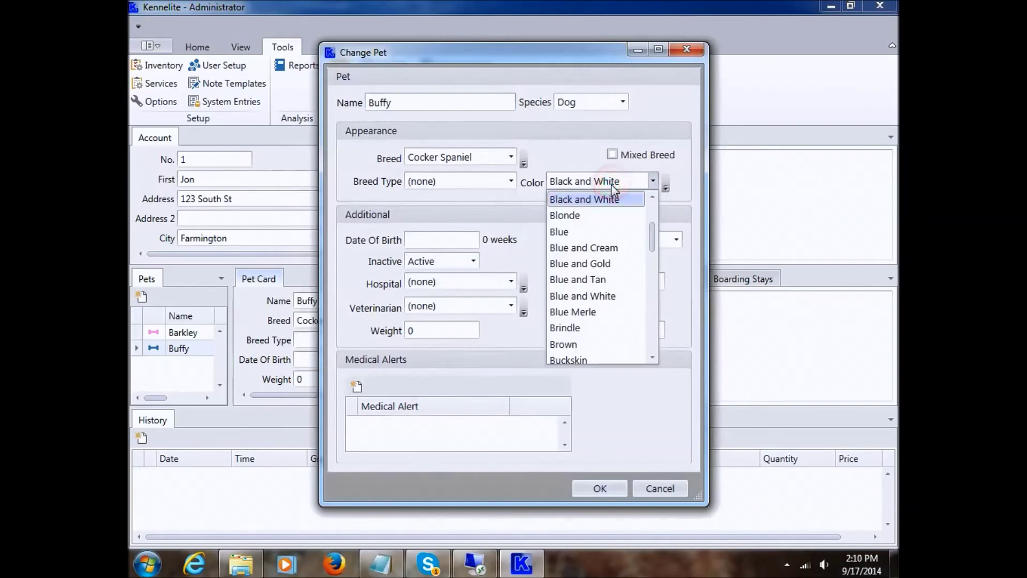
pyautogui.moveTo(655, 229); pyautogui.dragTo(655, 313)
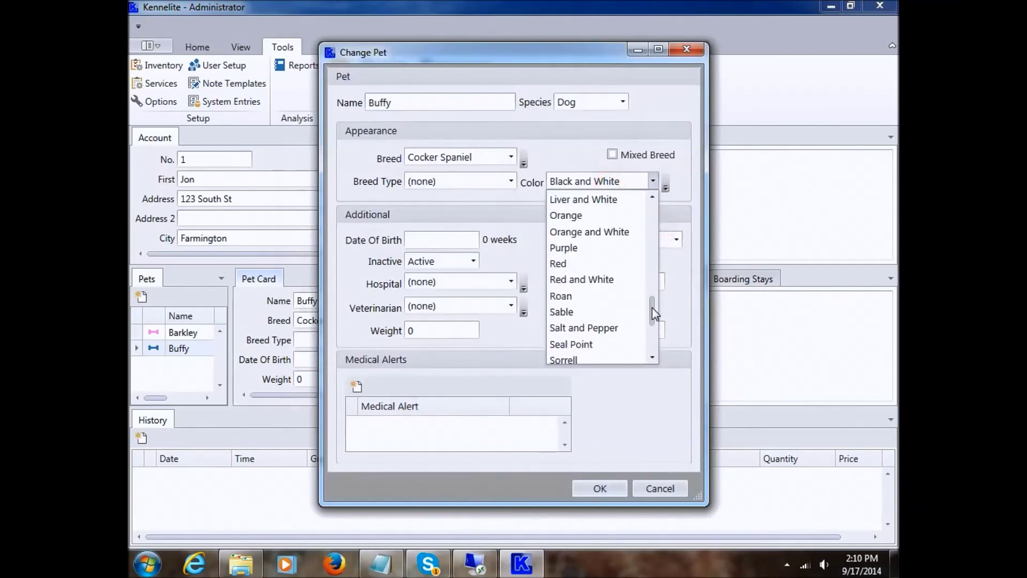
pyautogui.click(576, 249)
pyautogui.click(604, 182)
pyautogui.click(605, 183)
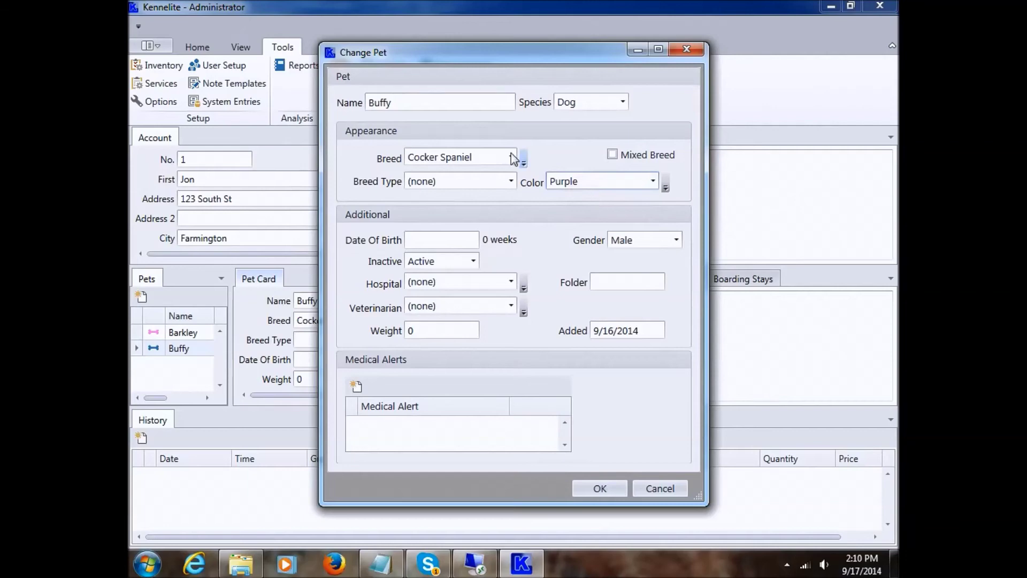
# - Create the new colour 'Whatever' from the form and set it as Buffy's colour
pyautogui.click(666, 185)
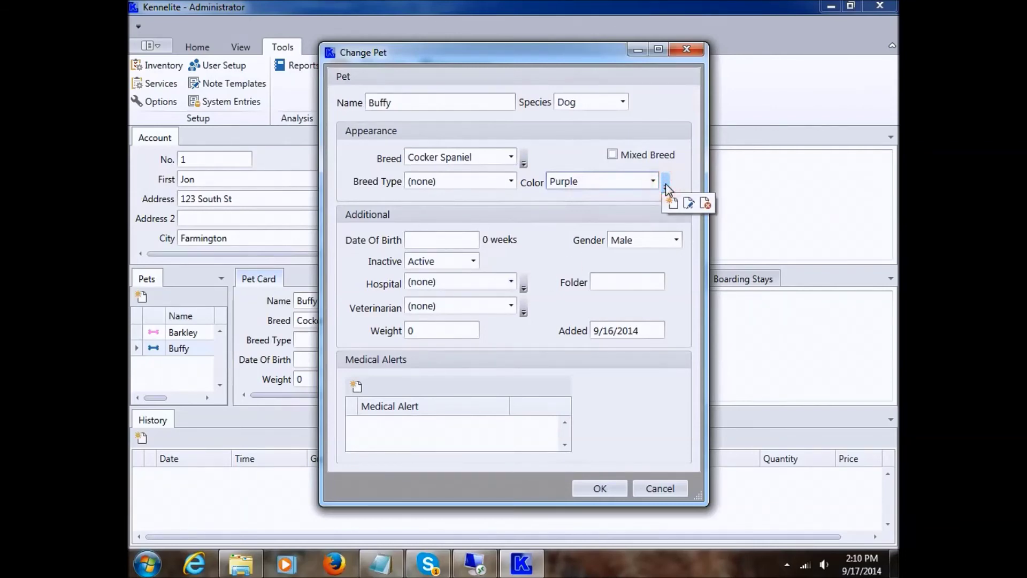
pyautogui.click(670, 203)
pyautogui.click(488, 276)
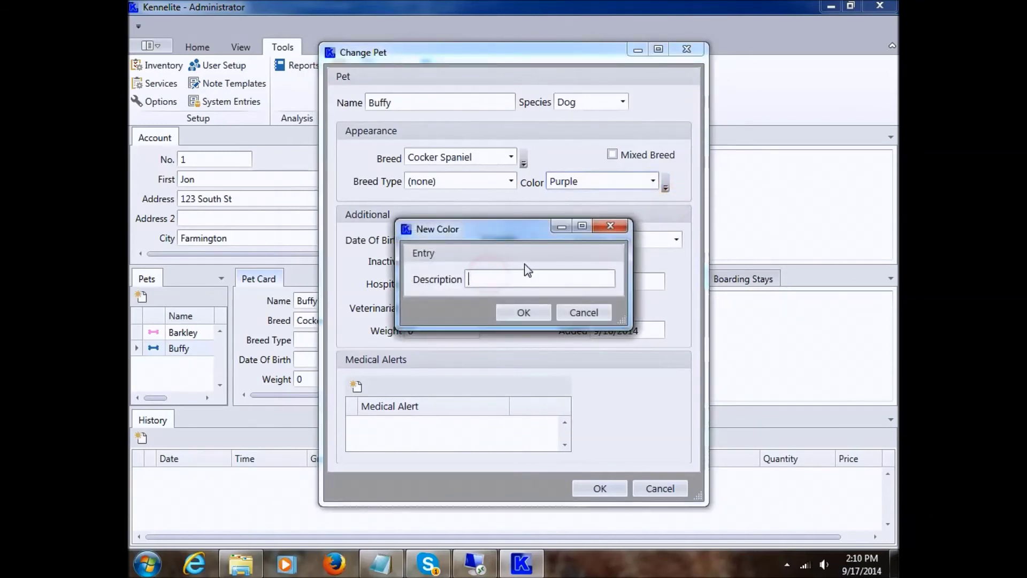
pyautogui.write('Whatever')
pyautogui.click(523, 312)
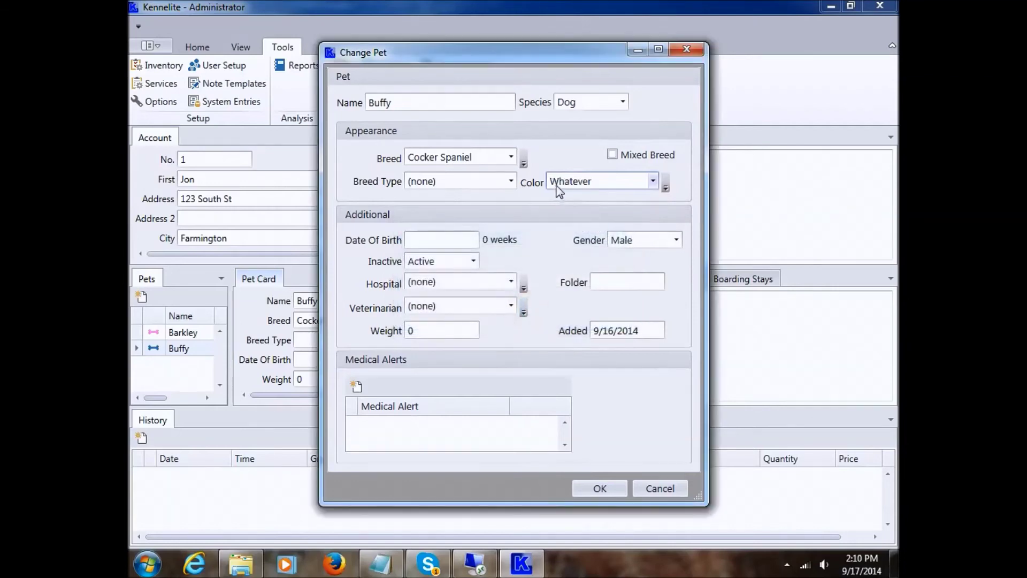
pyautogui.click(583, 183)
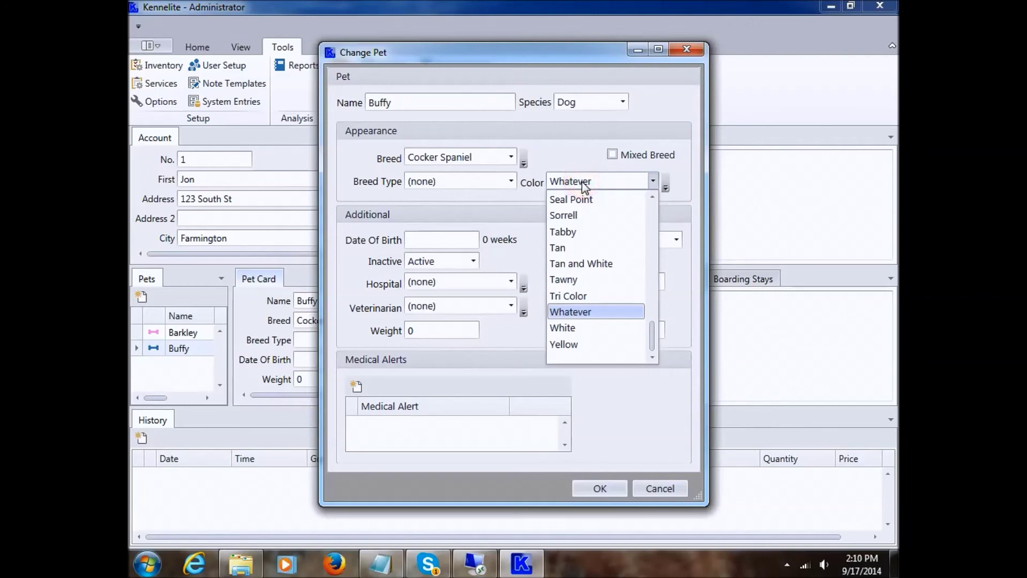
pyautogui.click(584, 312)
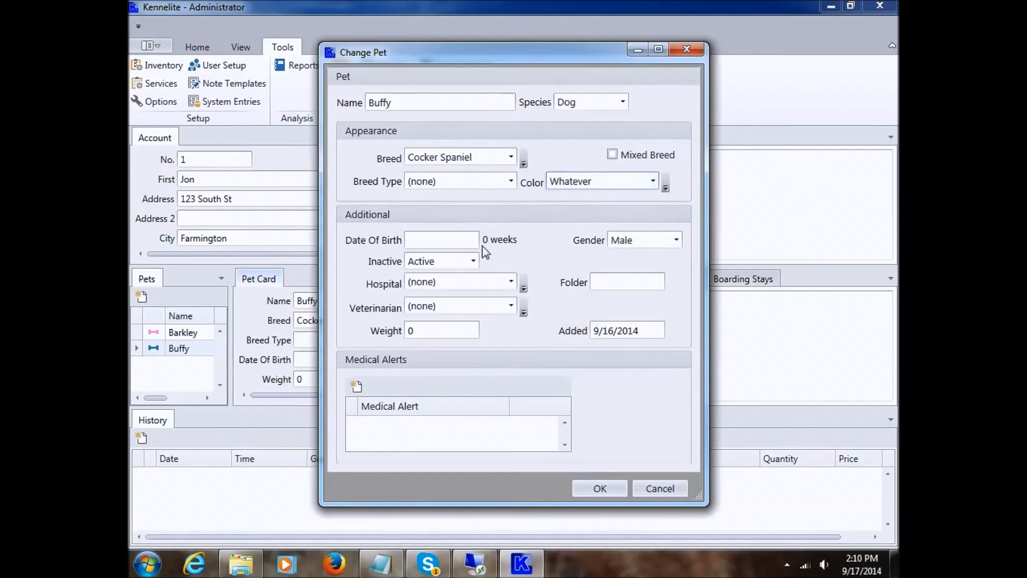
# - Enter Buffy's date of birth as 1/1/14, giving an age of 8 months
pyautogui.click(424, 239)
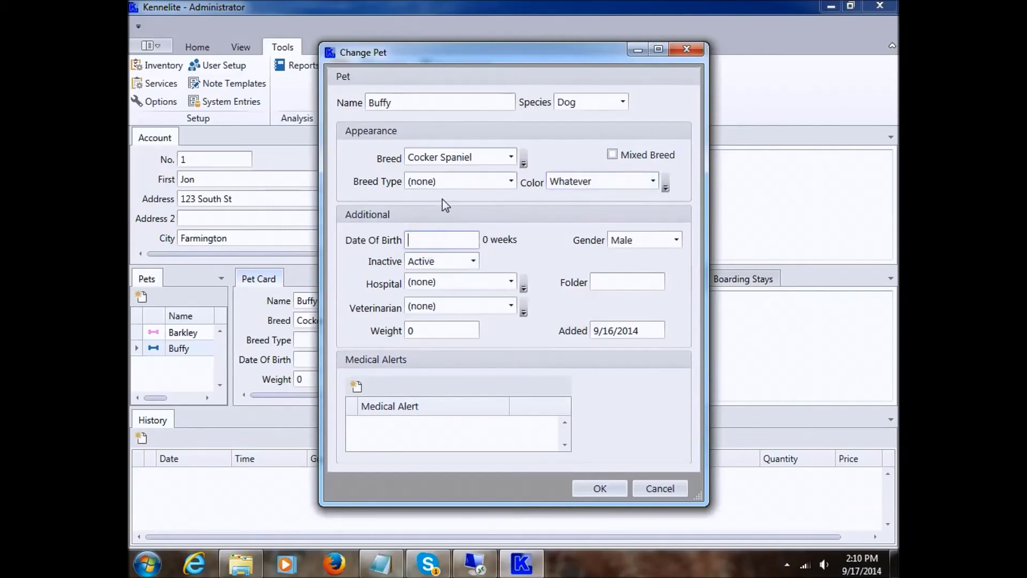
pyautogui.click(525, 162)
pyautogui.click(524, 161)
pyautogui.click(666, 183)
pyautogui.click(434, 239)
pyautogui.write('1/1/14')
pyautogui.press('Tab')
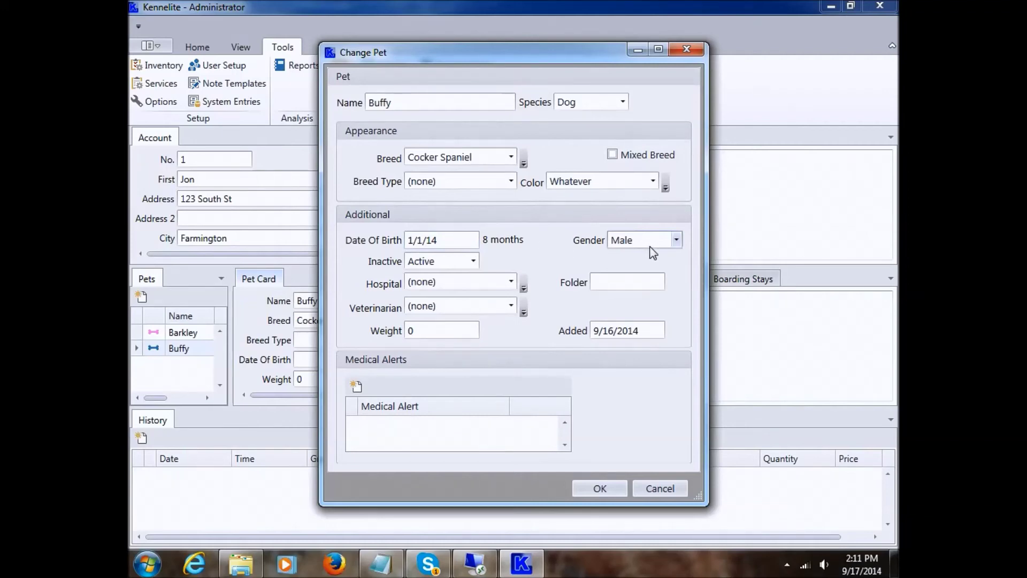
pyautogui.click(634, 239)
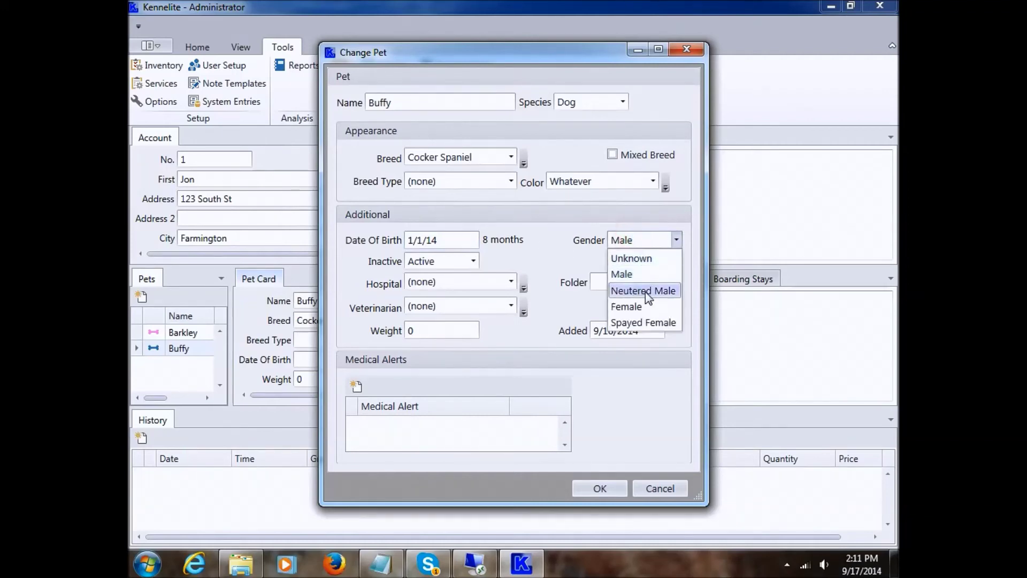
pyautogui.click(634, 240)
pyautogui.click(440, 262)
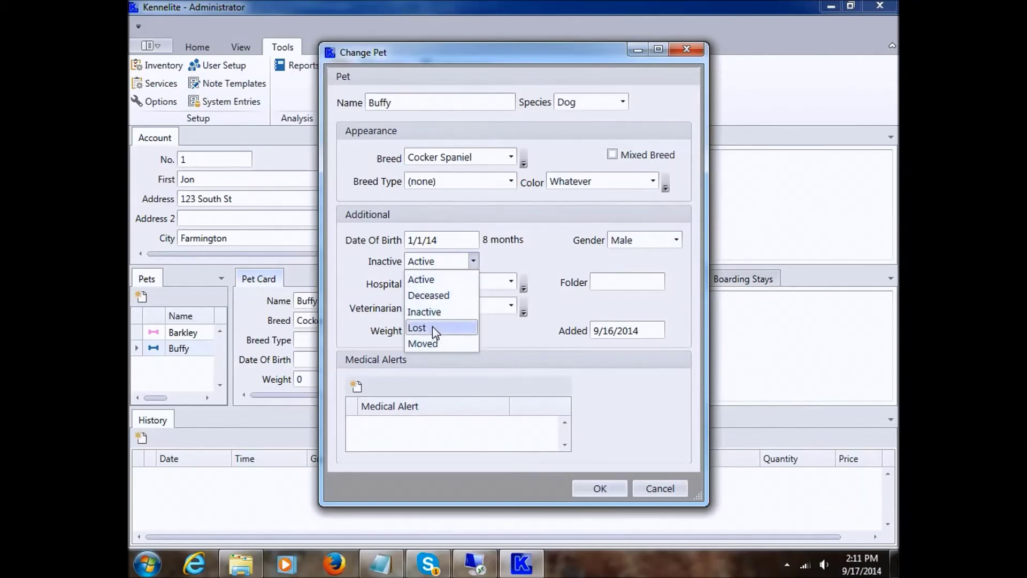
pyautogui.click(434, 262)
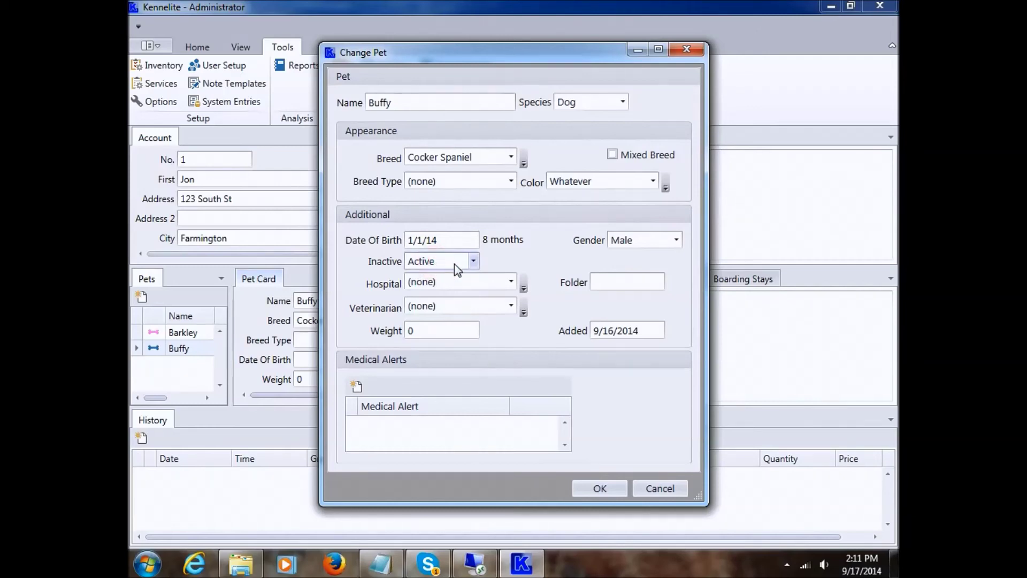
pyautogui.click(477, 280)
pyautogui.click(478, 280)
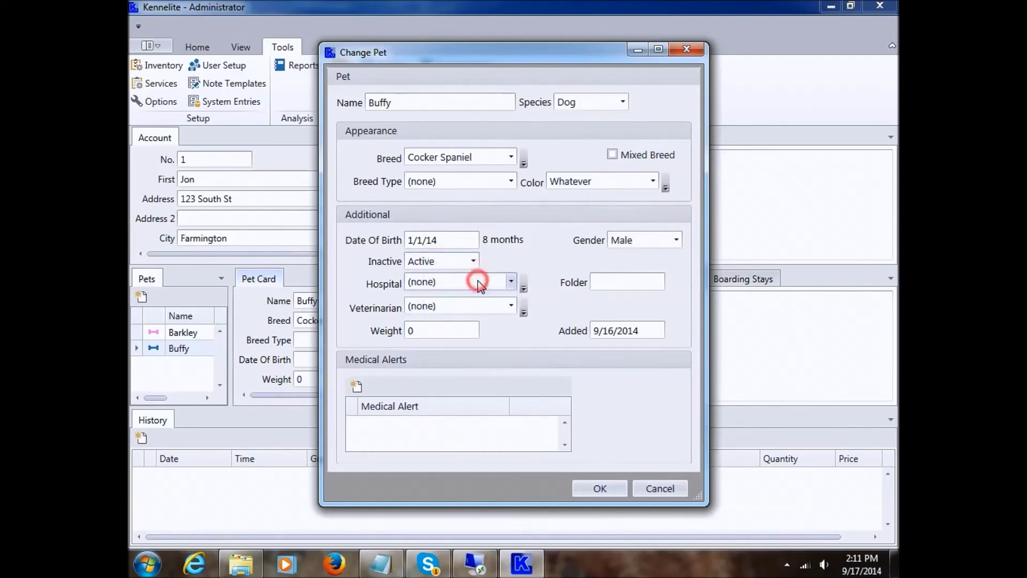
pyautogui.click(434, 306)
pyautogui.click(447, 306)
pyautogui.click(448, 303)
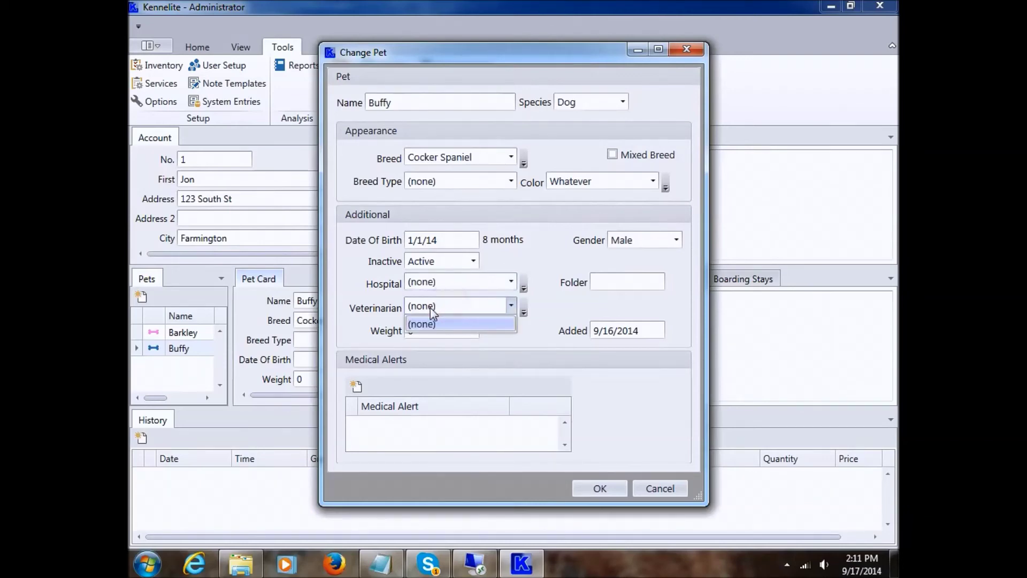
pyautogui.click(473, 307)
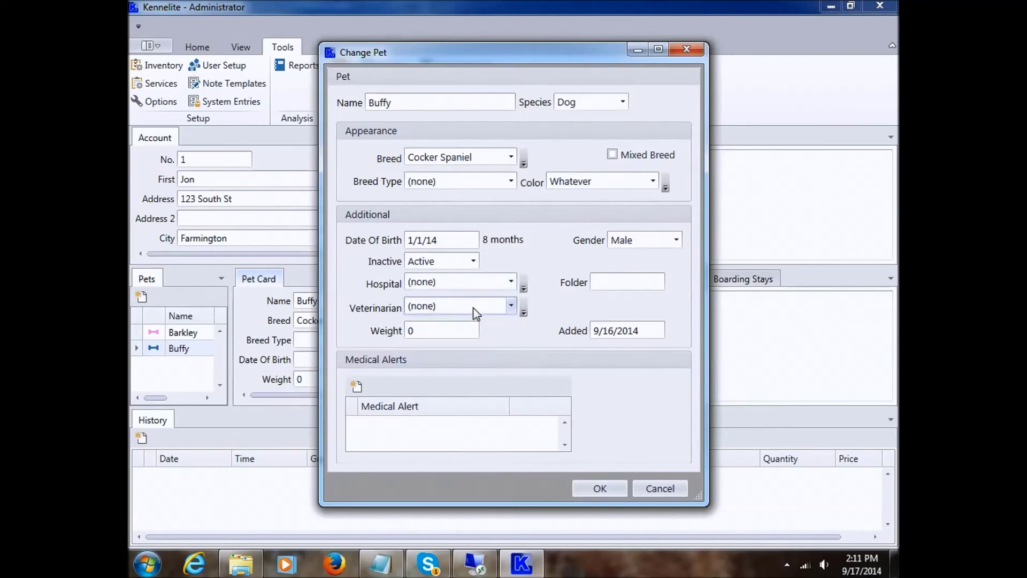
pyautogui.click(625, 279)
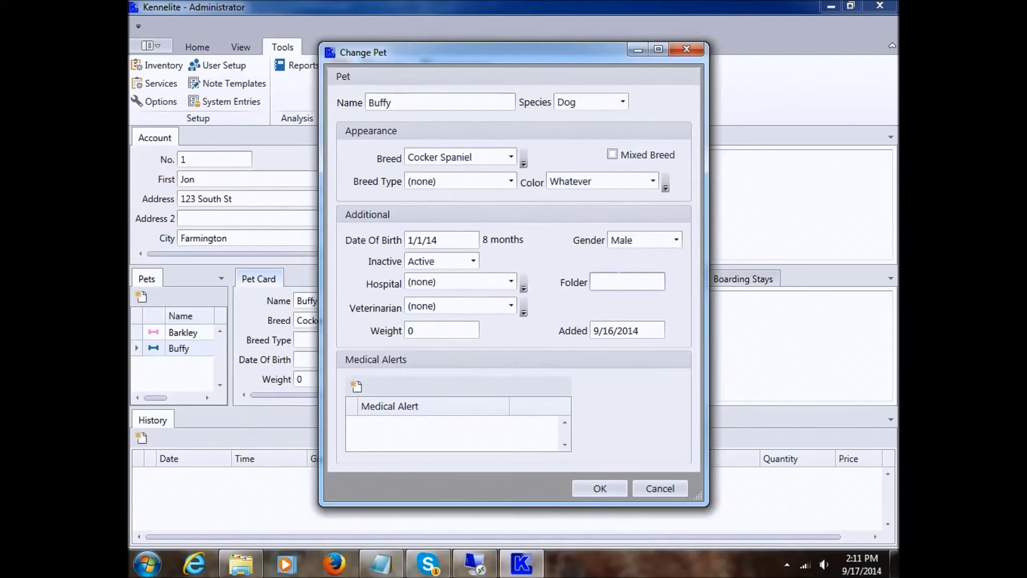
pyautogui.click(444, 332)
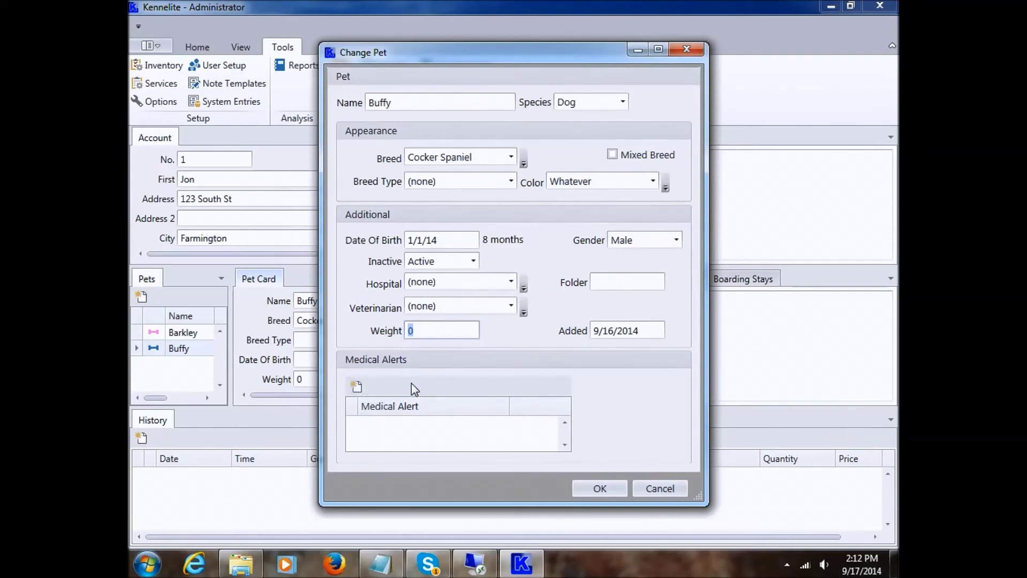
# - Add an Arthritis medical alert to Buffy
pyautogui.click(356, 386)
pyautogui.click(512, 282)
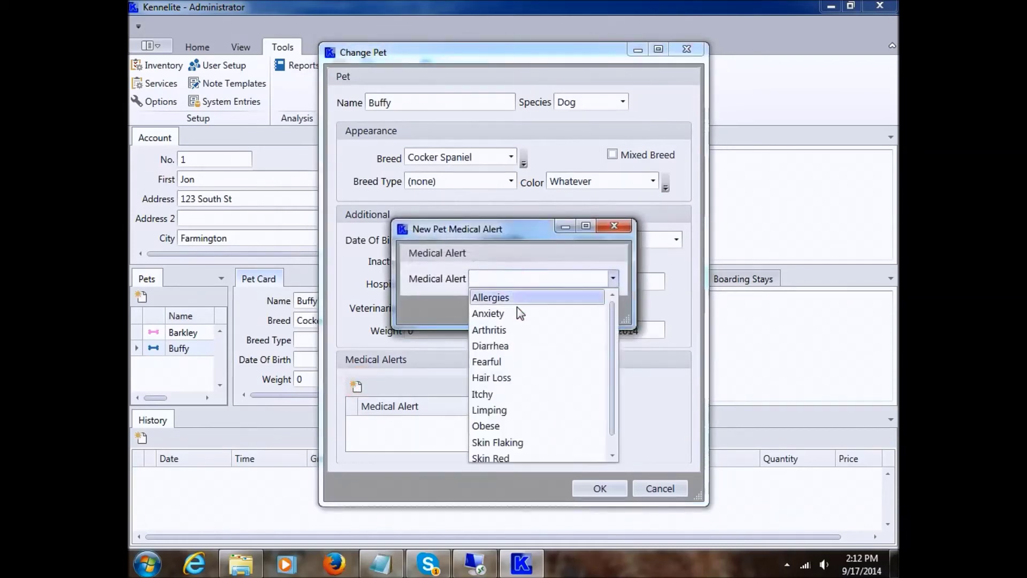
pyautogui.scroll(-1, 522, 321)
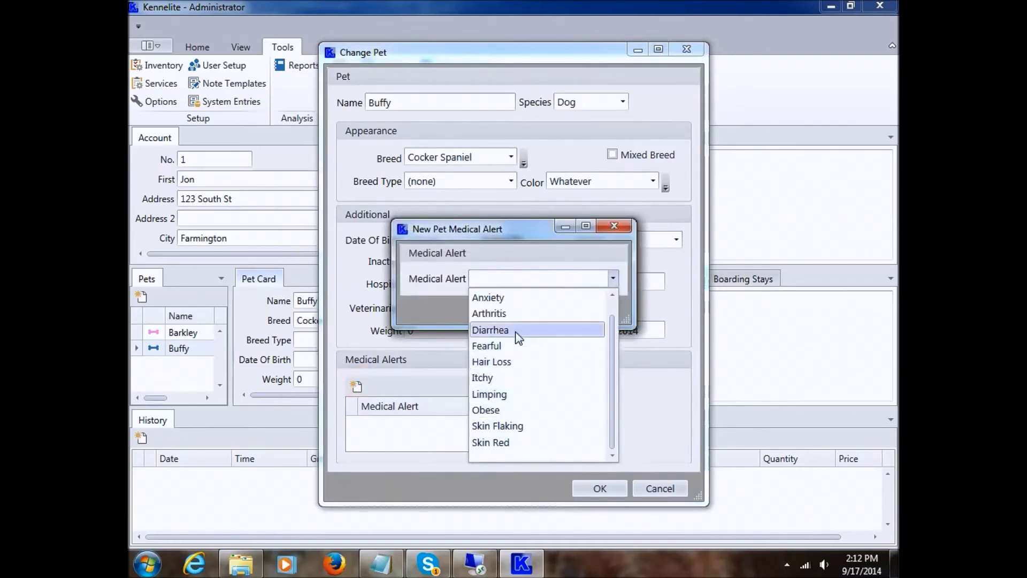
pyautogui.click(517, 315)
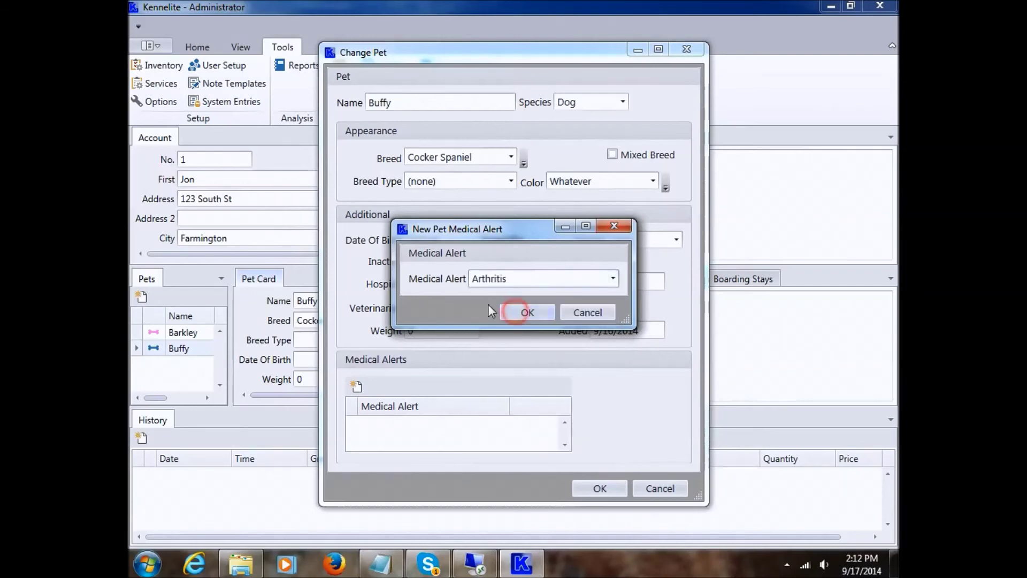
pyautogui.click(521, 313)
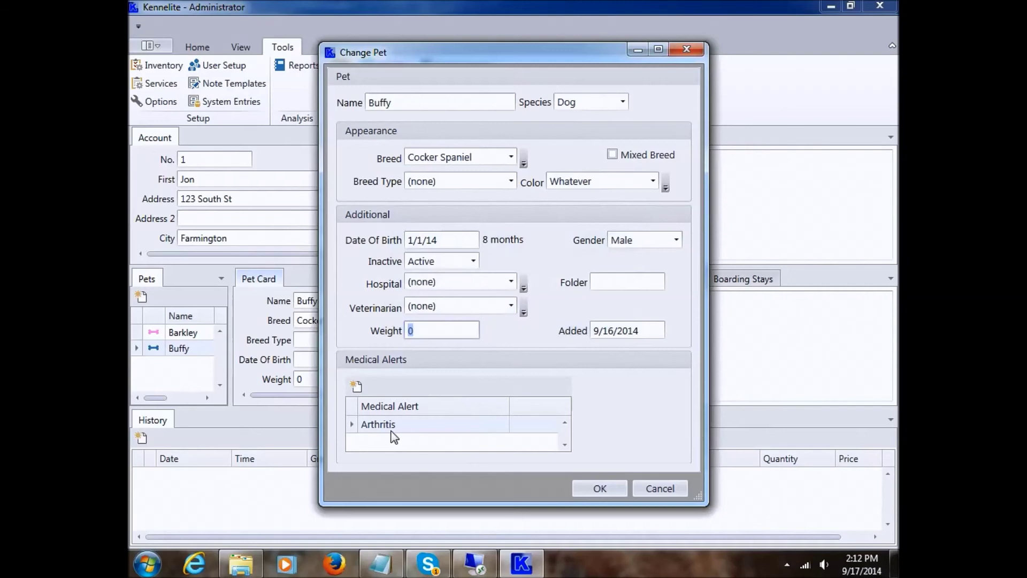
# - Save Buffy's pet changes and dismiss the pet alert
pyautogui.click(602, 491)
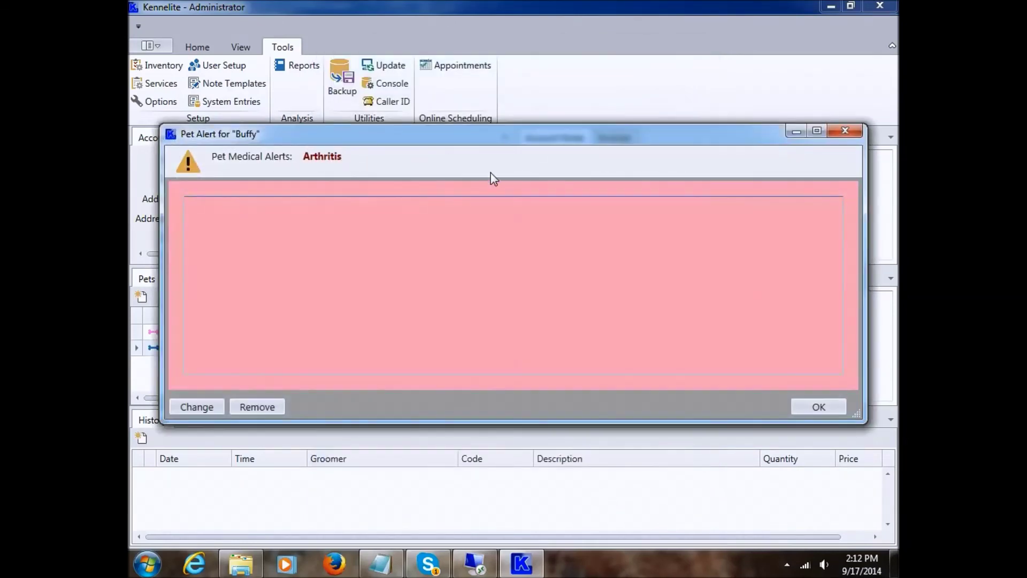
pyautogui.moveTo(475, 135); pyautogui.dragTo(470, 135)
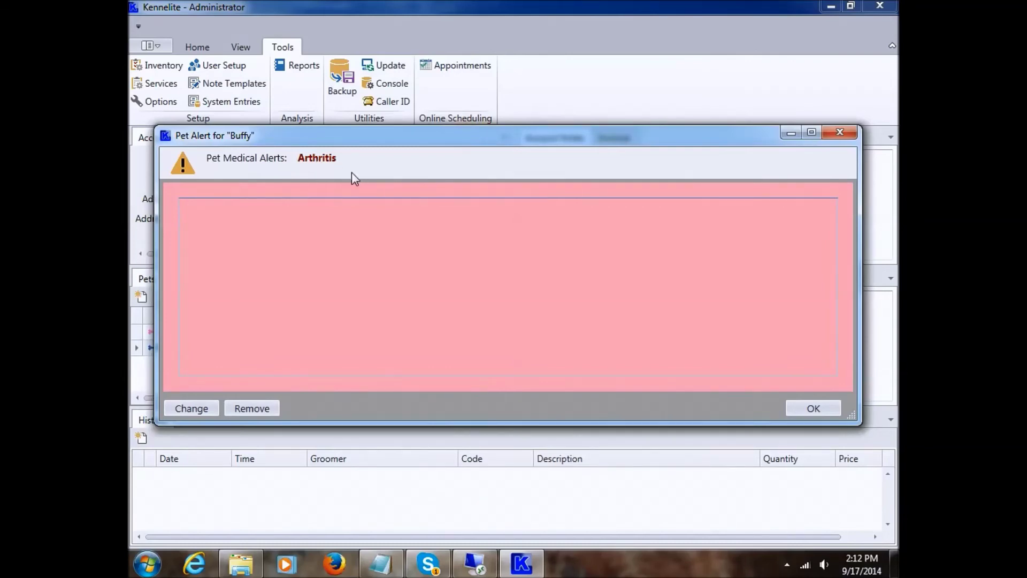
pyautogui.click(818, 408)
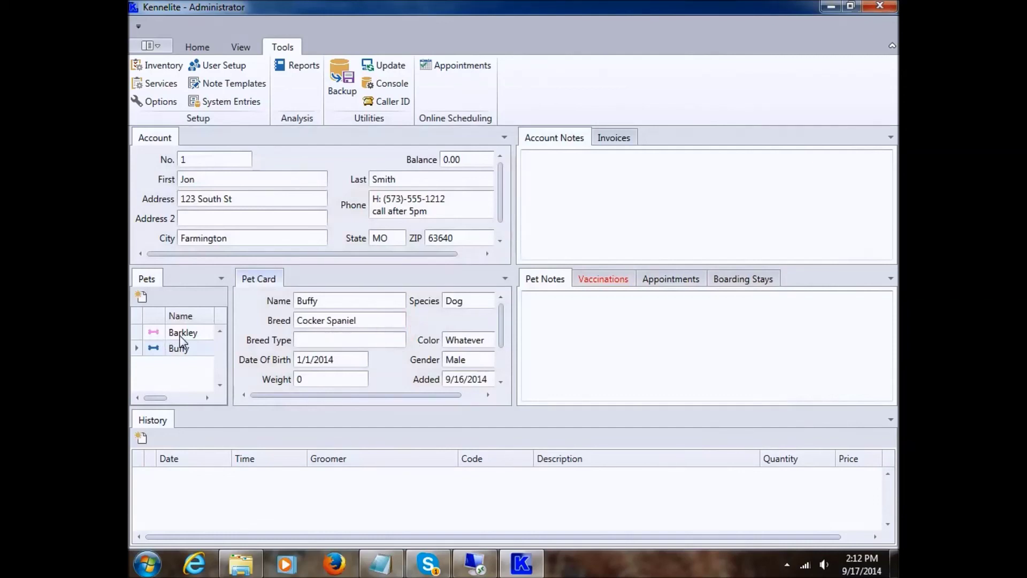
pyautogui.click(185, 351)
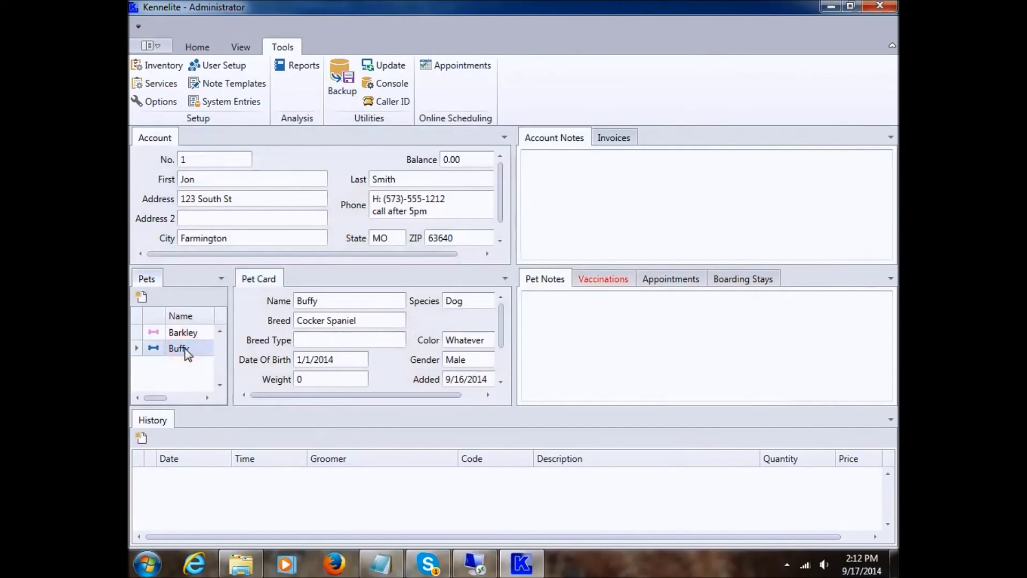
pyautogui.click(183, 332)
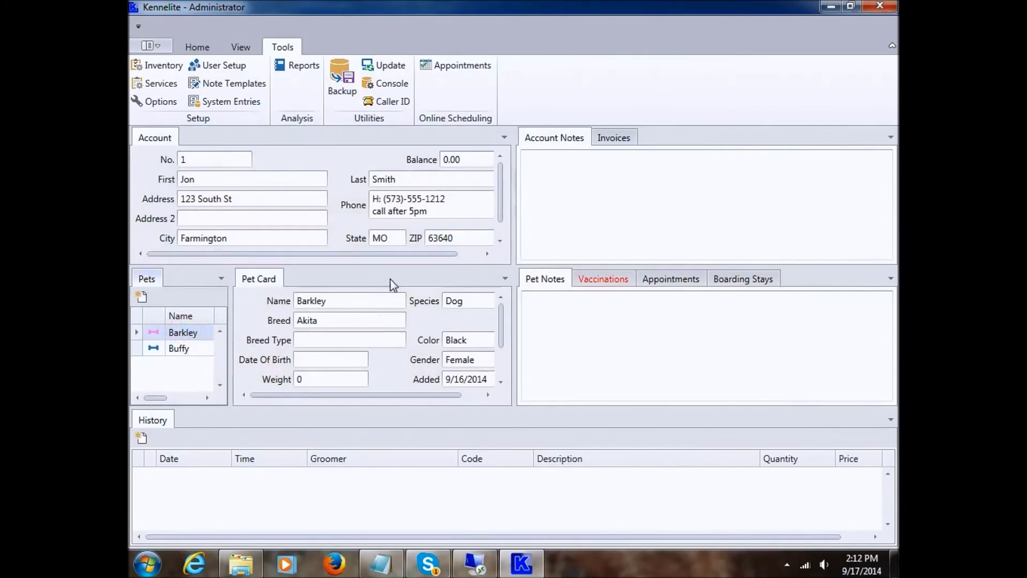
pyautogui.click(190, 350)
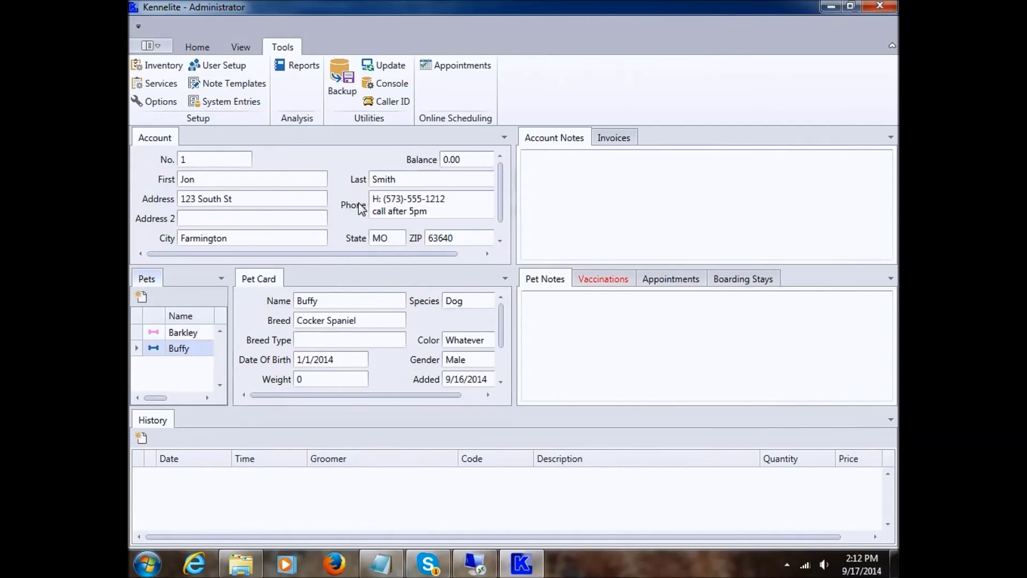
pyautogui.click(337, 163)
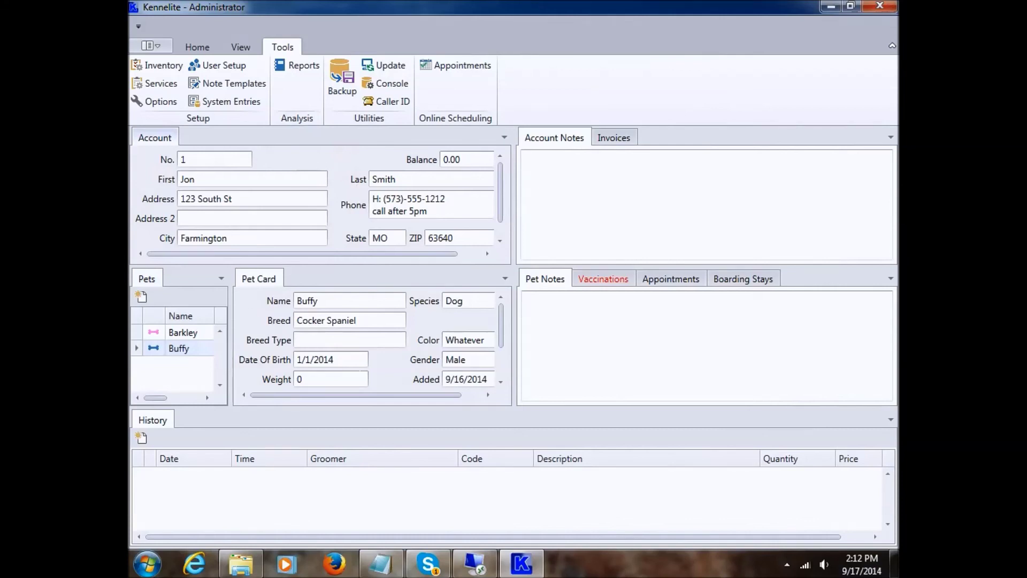
pyautogui.rightClick(343, 171)
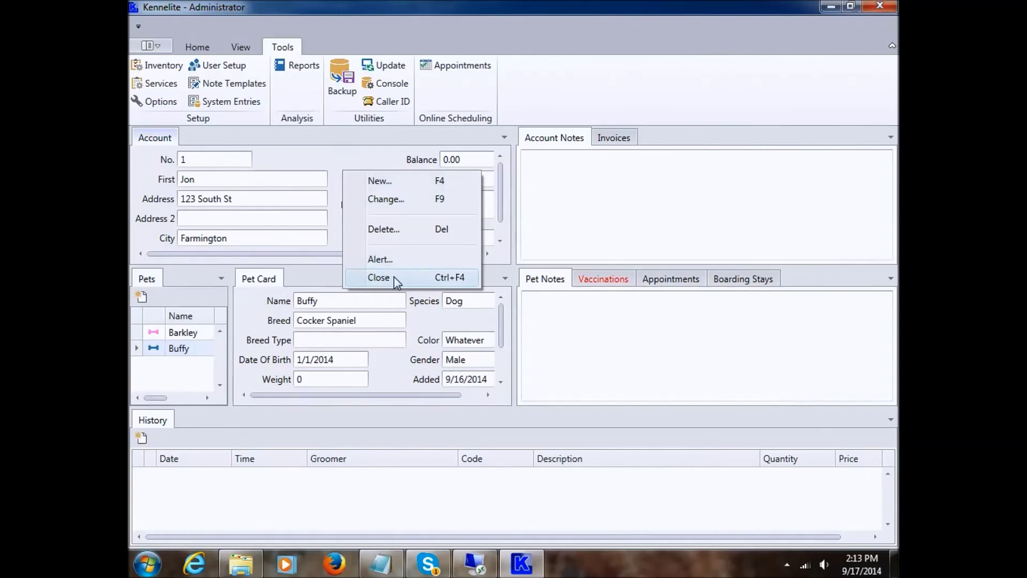
pyautogui.click(394, 276)
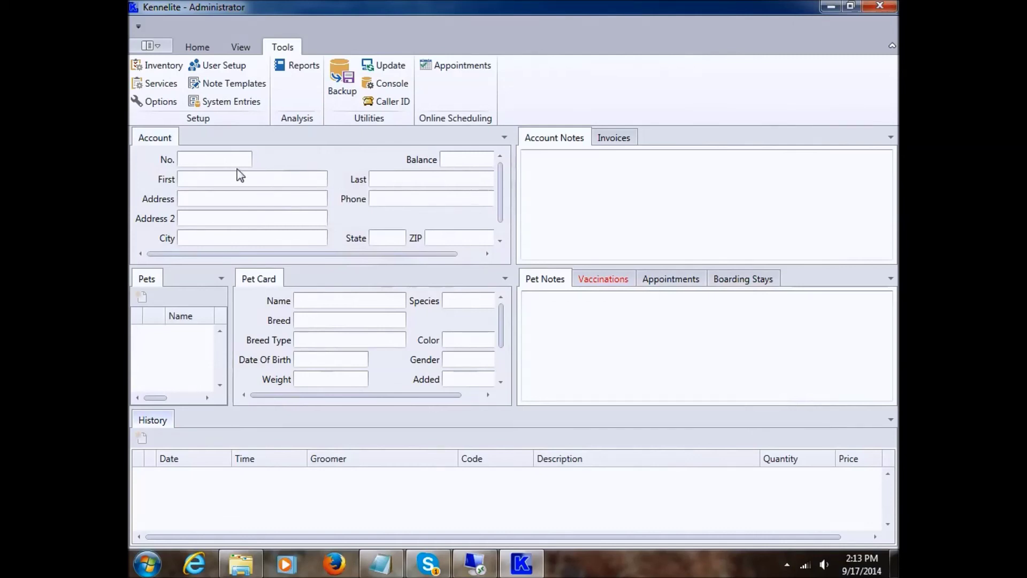
pyautogui.click(158, 46)
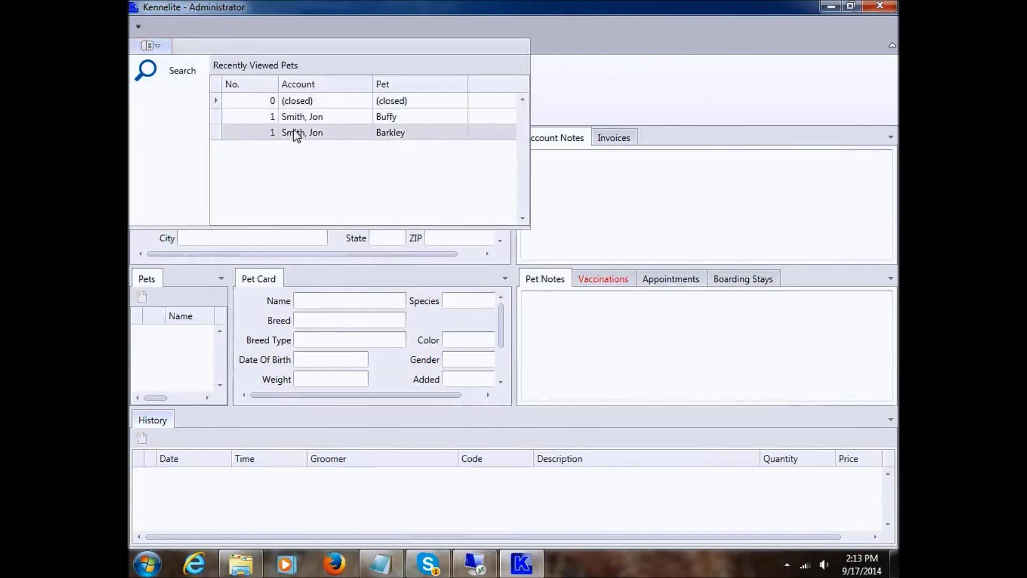
pyautogui.click(322, 118)
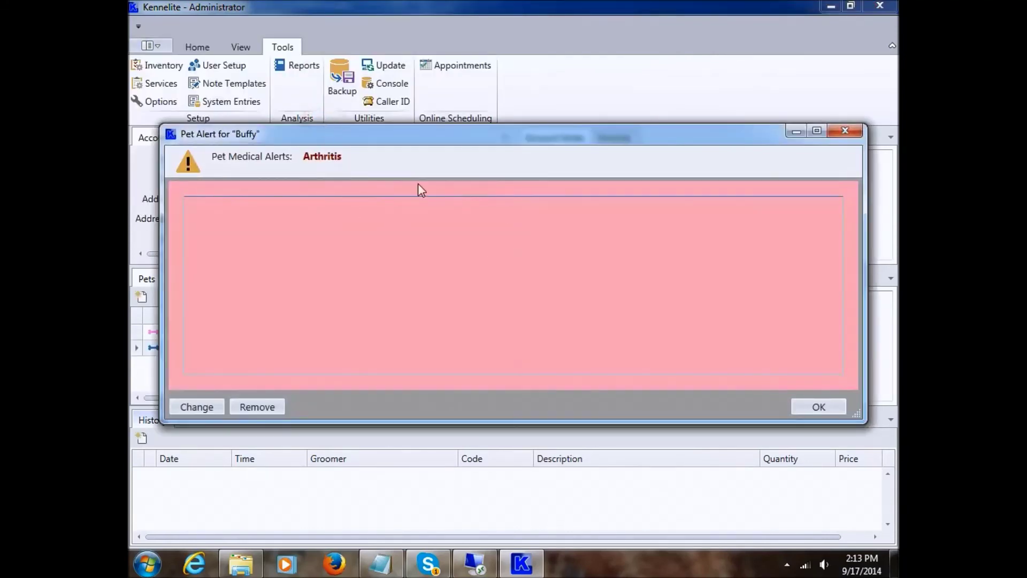
pyautogui.click(819, 408)
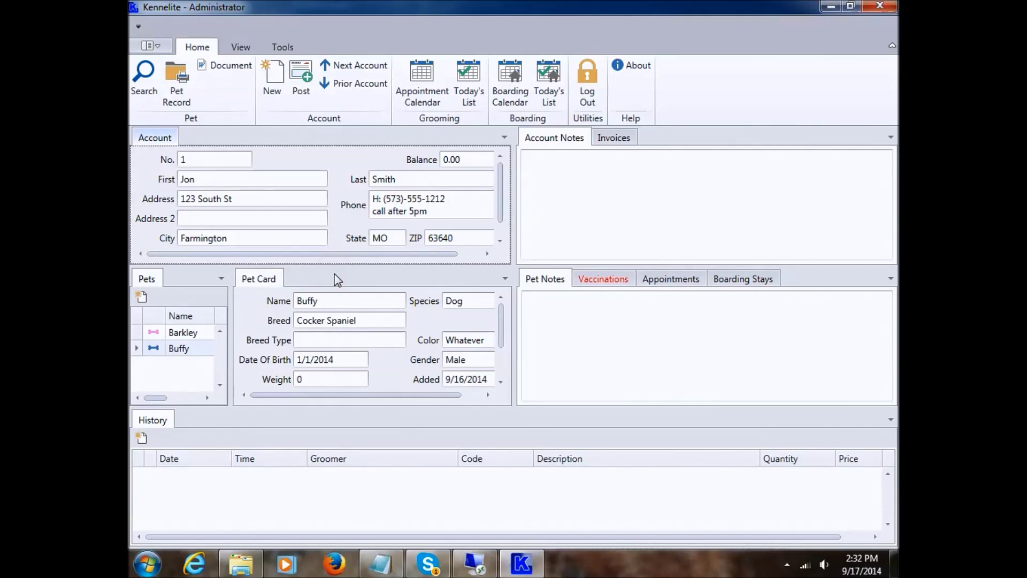
# - Open the account note and write 'This customer is very nice!'
pyautogui.click(550, 172)
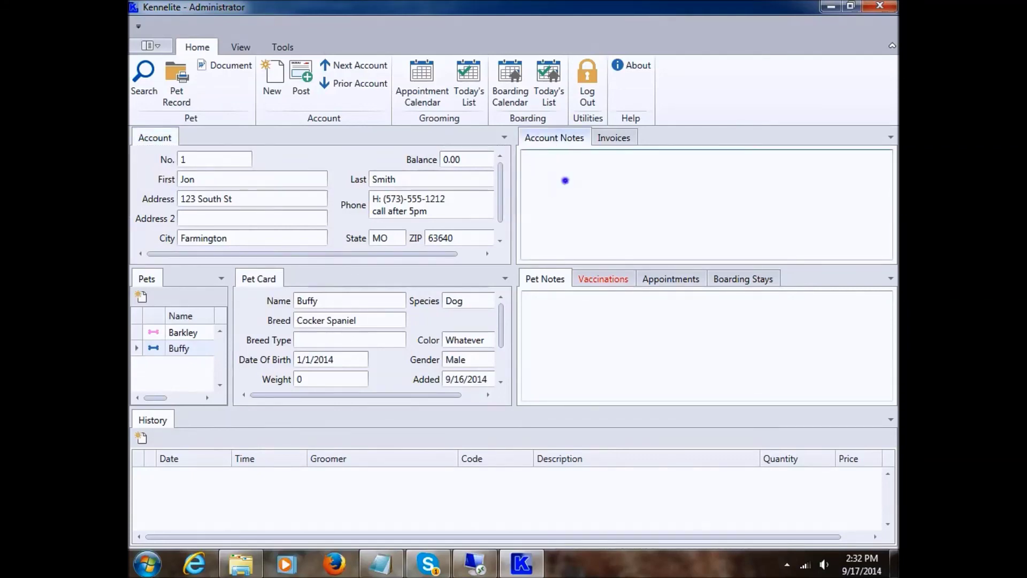
pyautogui.rightClick(554, 173)
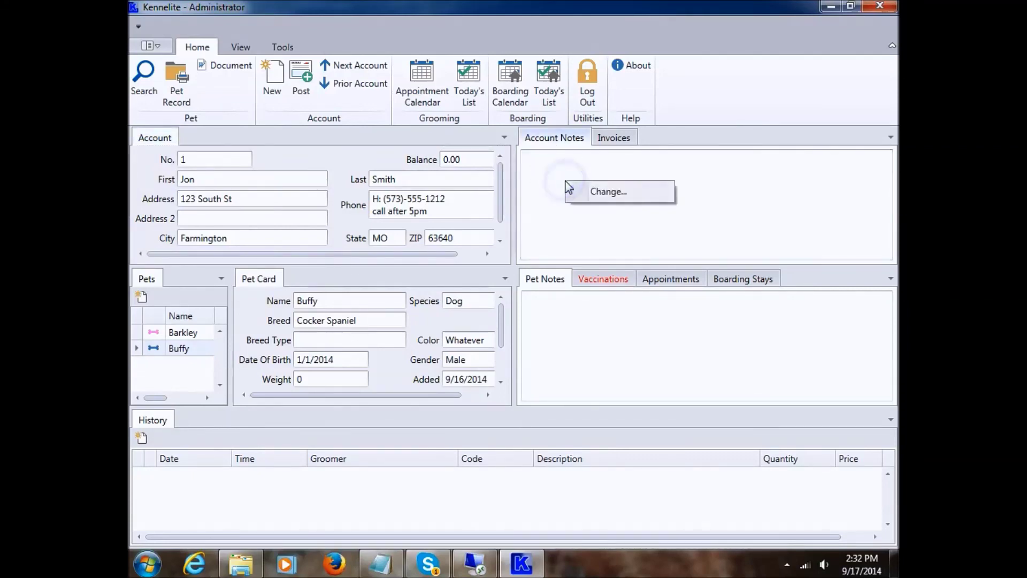
pyautogui.click(605, 193)
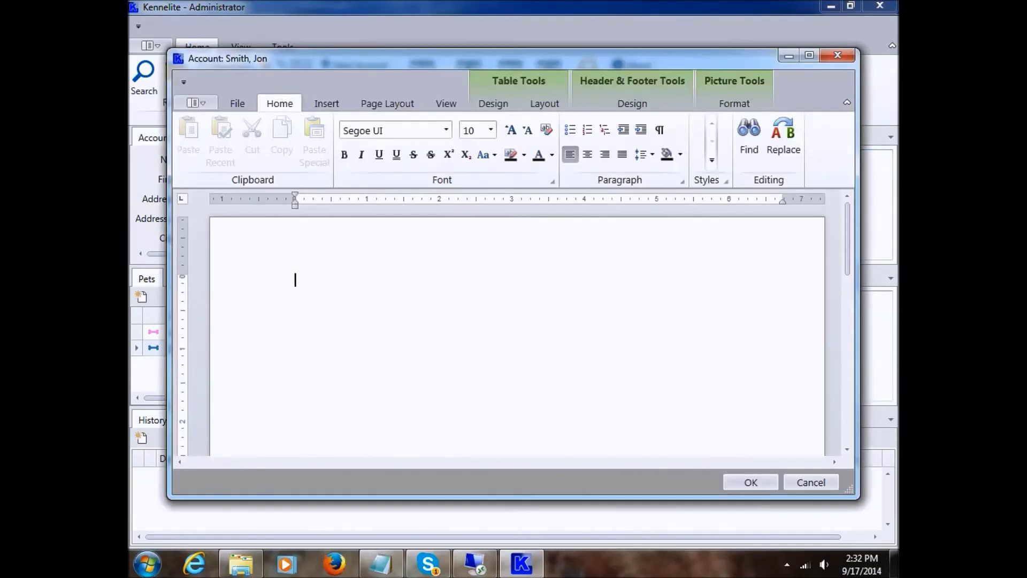
pyautogui.click(341, 281)
pyautogui.write('The')
pyautogui.press('BackSpace')
pyautogui.write('is customer is ')
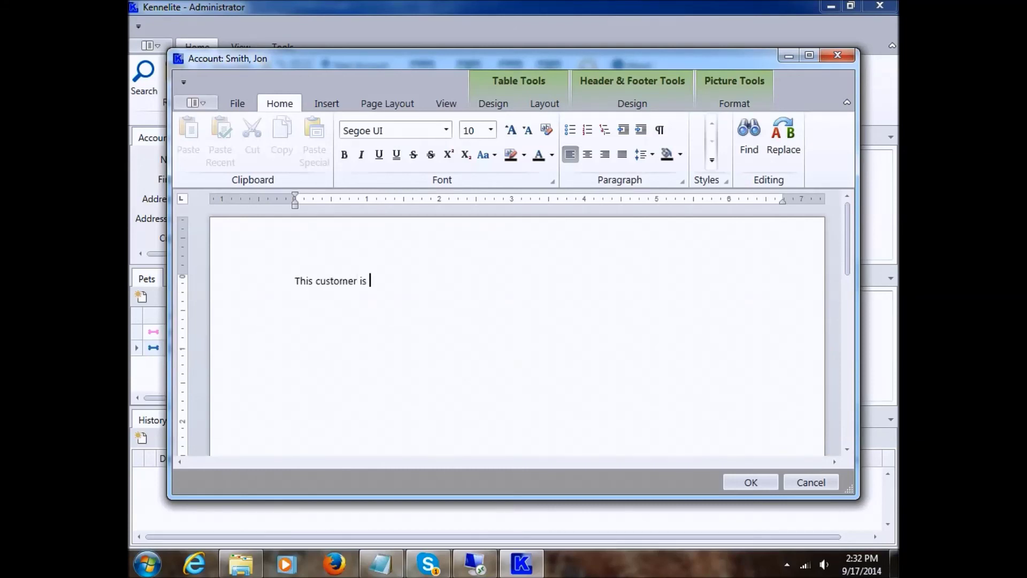
pyautogui.write('very nice!')
# - Make the words 'very nice!' bold
pyautogui.click(344, 155)
pyautogui.moveTo(374, 282); pyautogui.dragTo(412, 281)
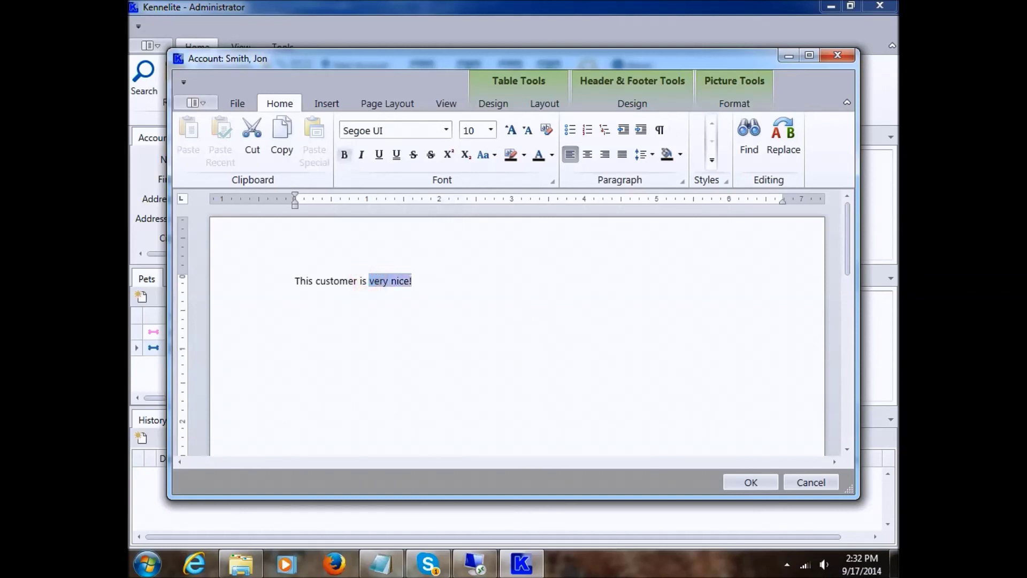
pyautogui.click(344, 155)
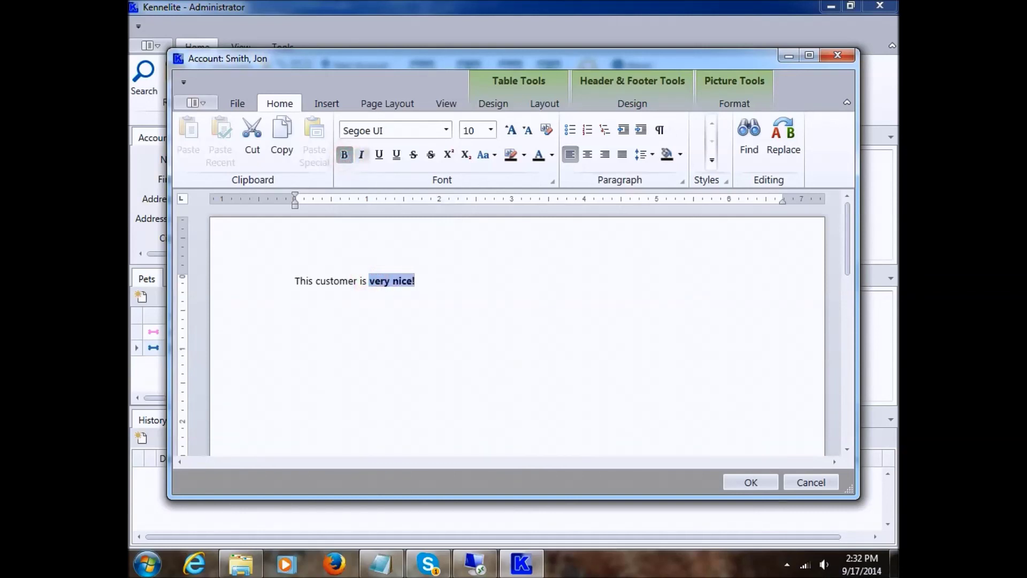
pyautogui.click(428, 279)
# - Enlarge the whole note line to font size 13 and save the note
pyautogui.moveTo(428, 280); pyautogui.dragTo(294, 281)
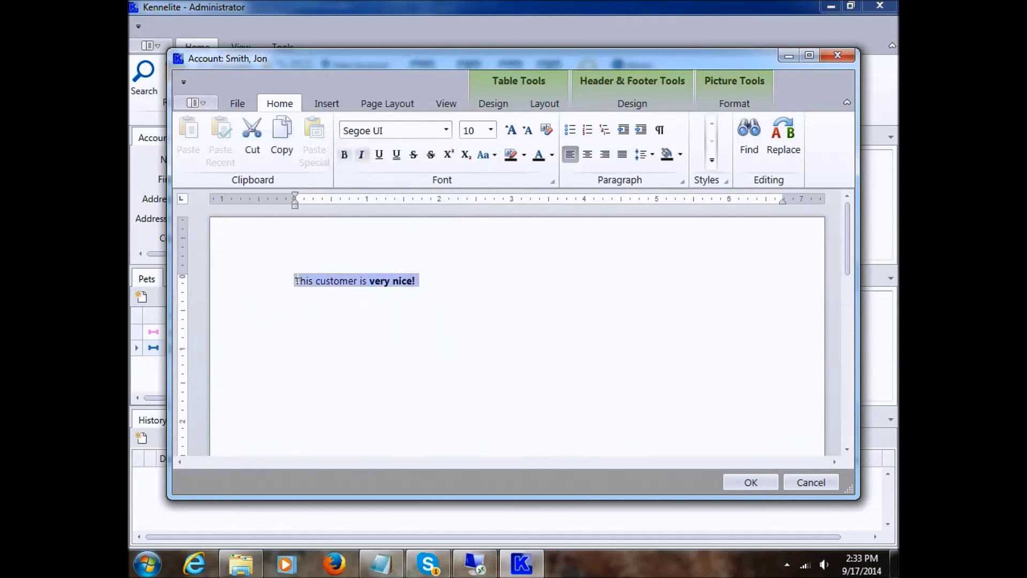
pyautogui.click(509, 131)
pyautogui.click(508, 131)
pyautogui.click(508, 131)
pyautogui.click(490, 284)
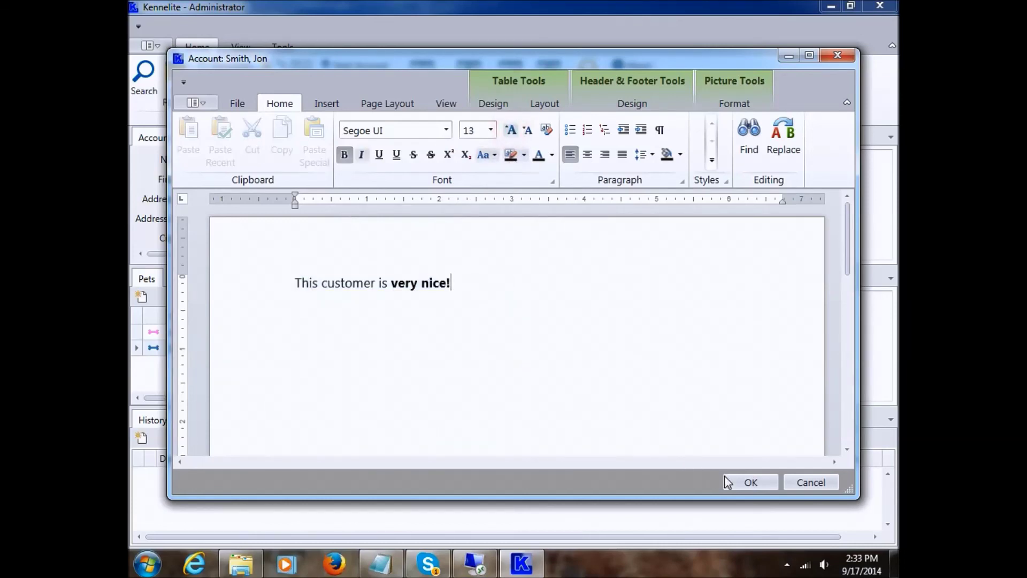
pyautogui.click(748, 483)
pyautogui.click(575, 212)
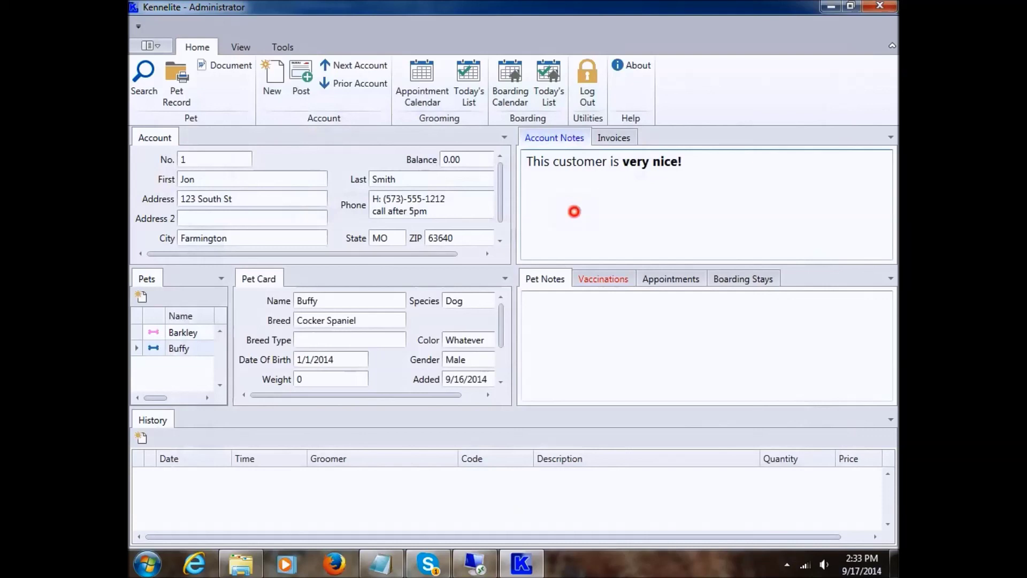
pyautogui.click(583, 201)
# - Set the account alert text to 'No shows!', save it, and close the alert
pyautogui.click(346, 169)
pyautogui.rightClick(346, 169)
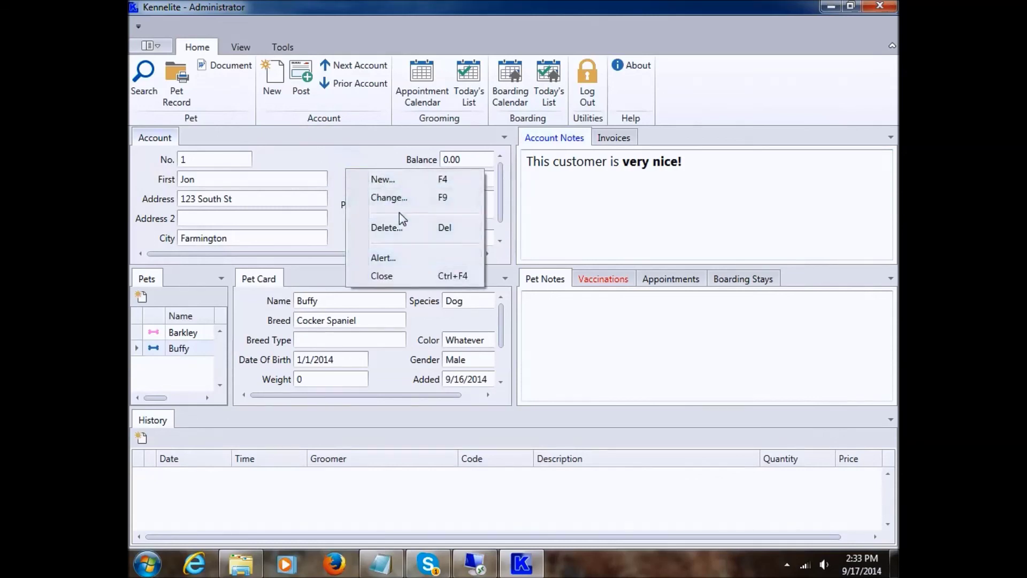
pyautogui.click(406, 259)
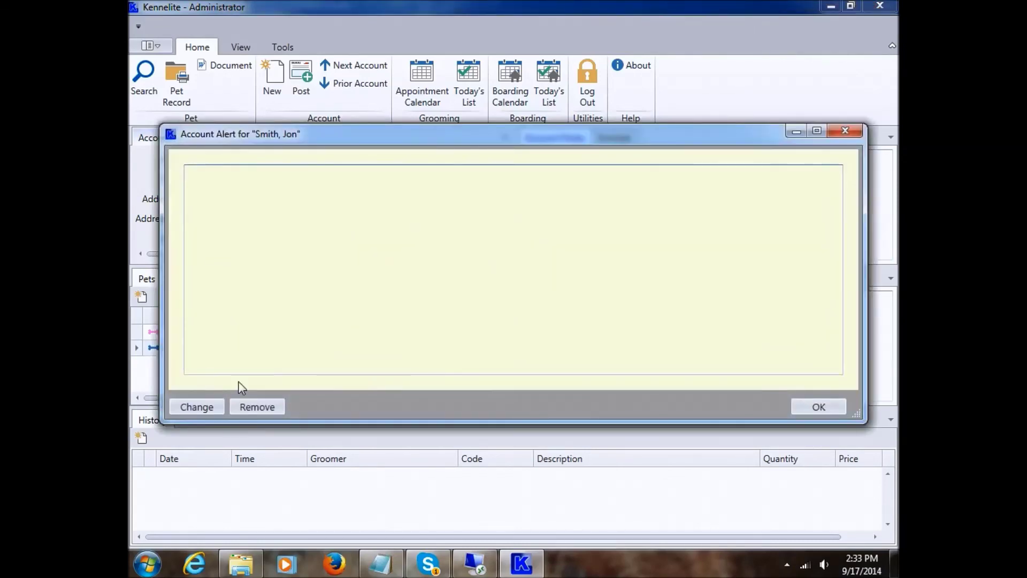
pyautogui.click(201, 408)
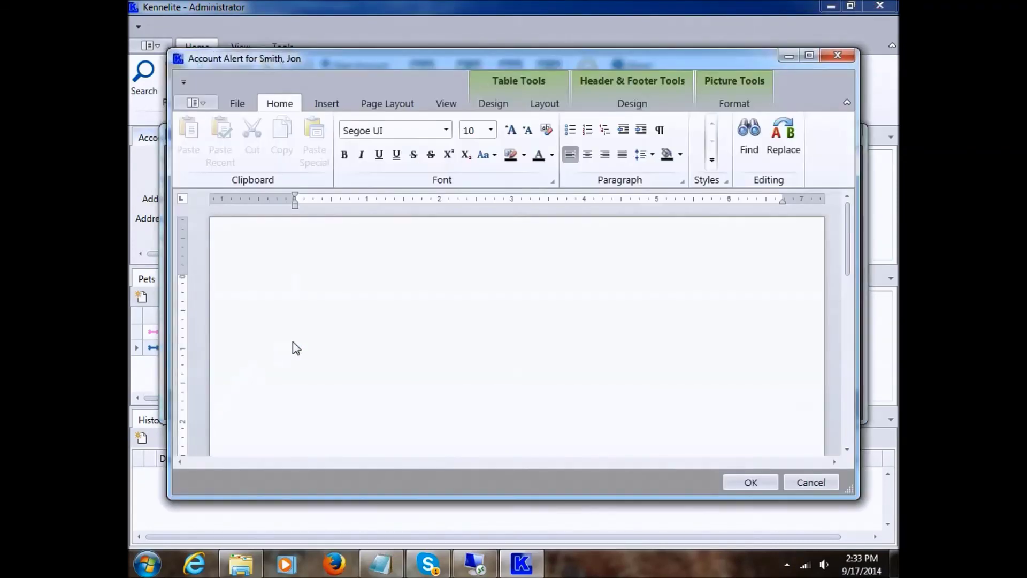
pyautogui.click(295, 281)
pyautogui.write('No show')
pyautogui.write('s!')
pyautogui.click(762, 480)
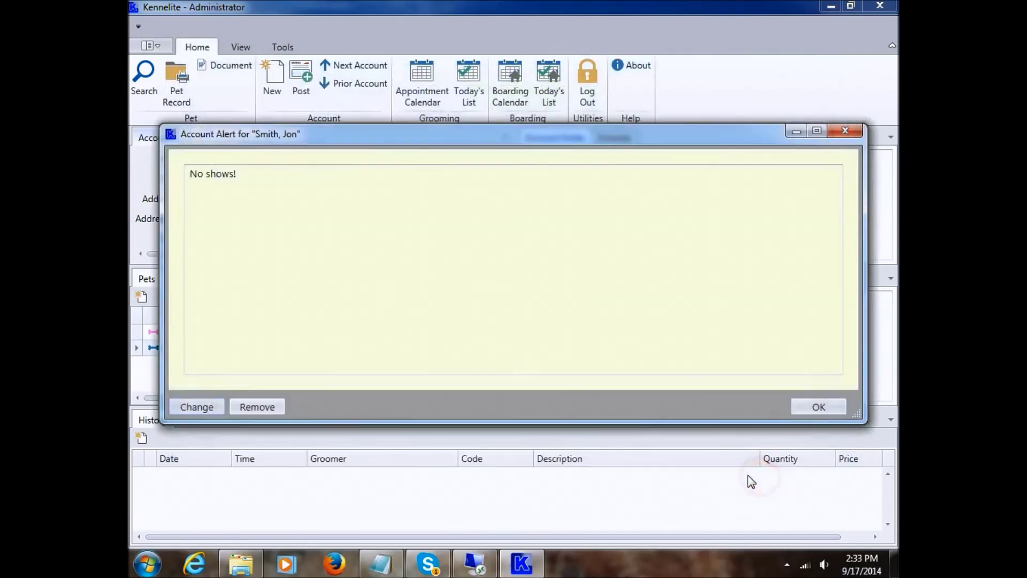
pyautogui.click(809, 410)
# - Close the account and reopen it via Buffy in Recently Viewed Pets
pyautogui.rightClick(336, 163)
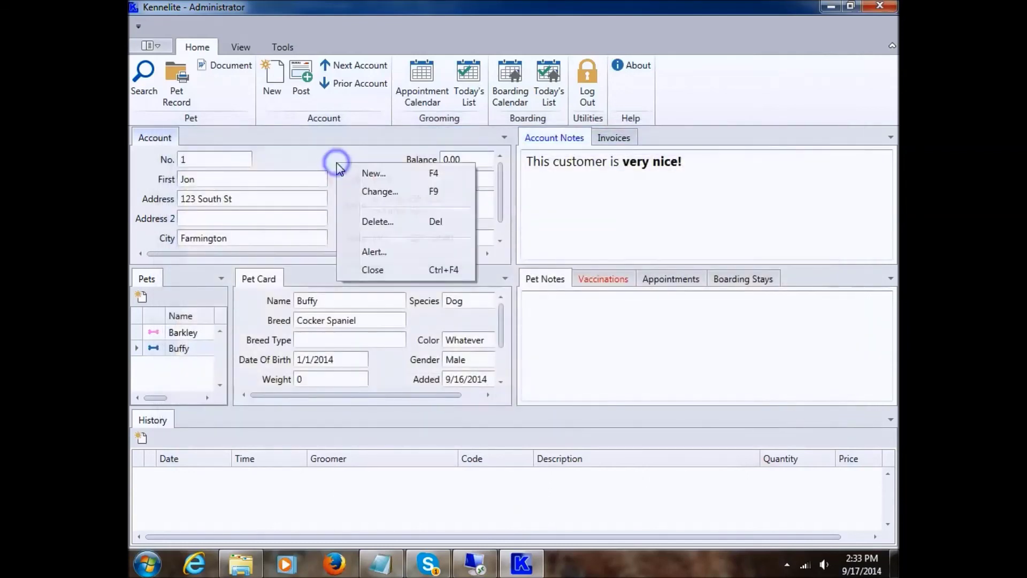
pyautogui.click(370, 269)
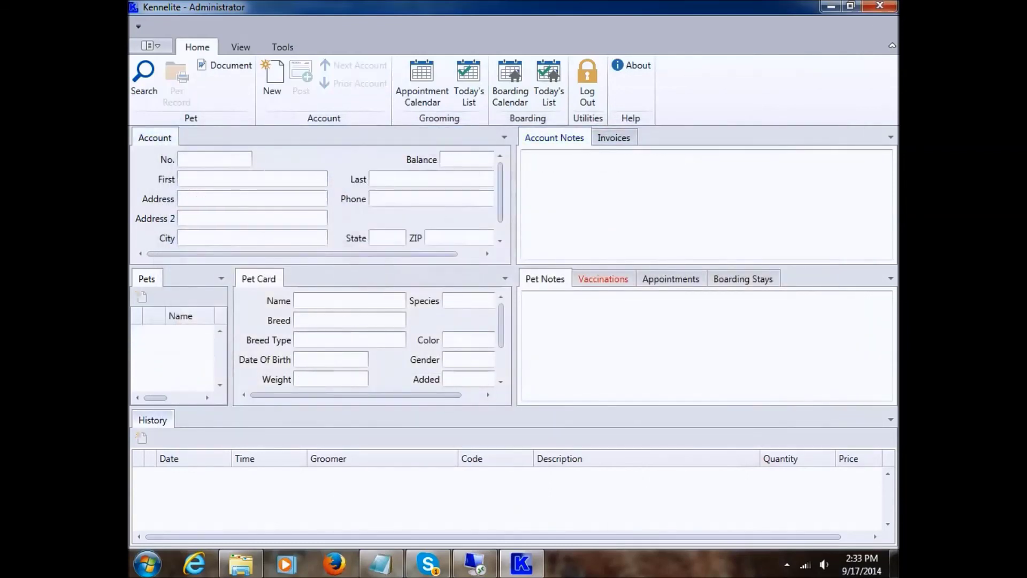
pyautogui.click(160, 47)
pyautogui.click(276, 114)
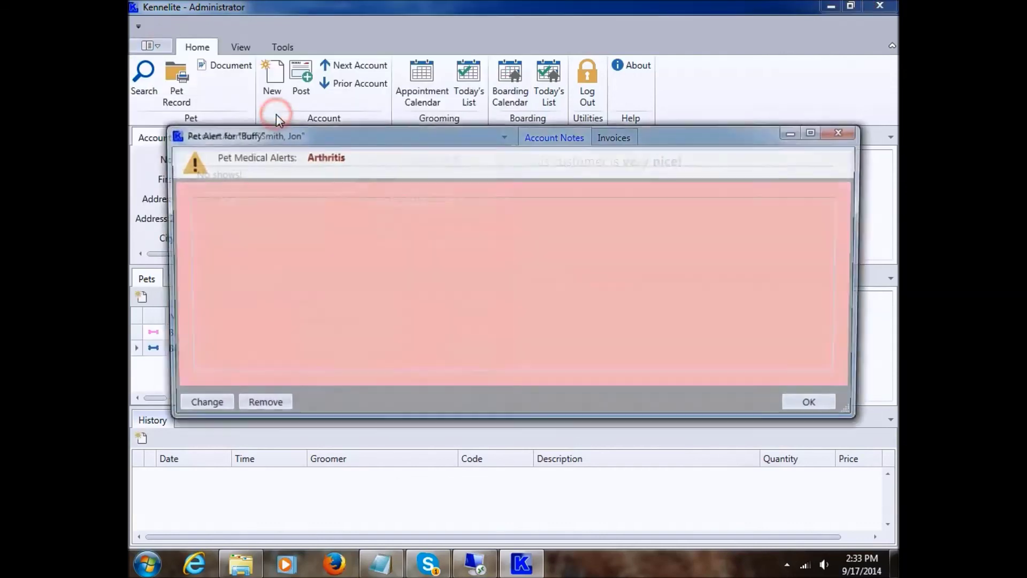
# - Dismiss the 'No shows!' account alert and Buffy's Arthritis pet alert
pyautogui.moveTo(309, 133); pyautogui.dragTo(298, 115)
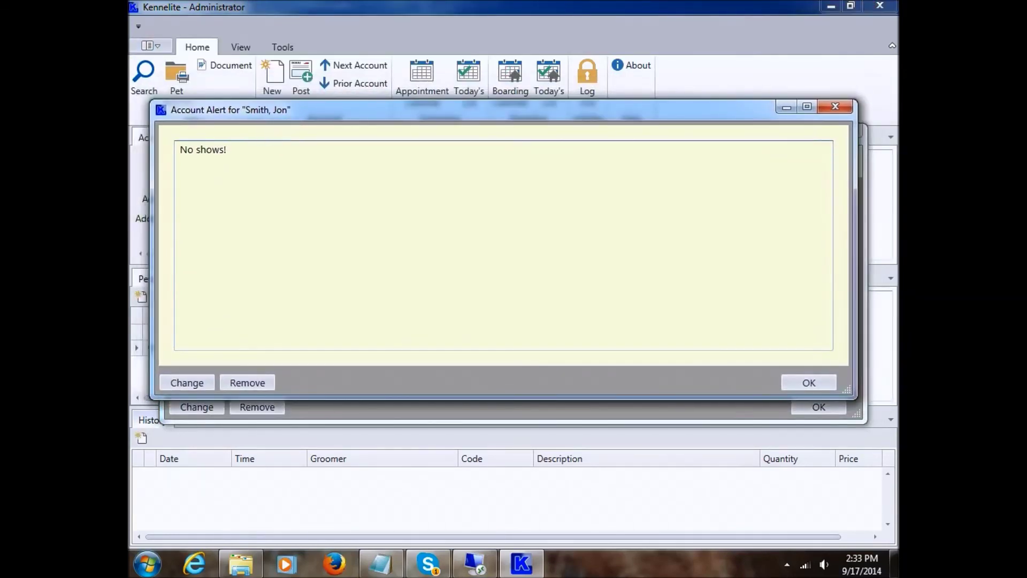
pyautogui.click(809, 383)
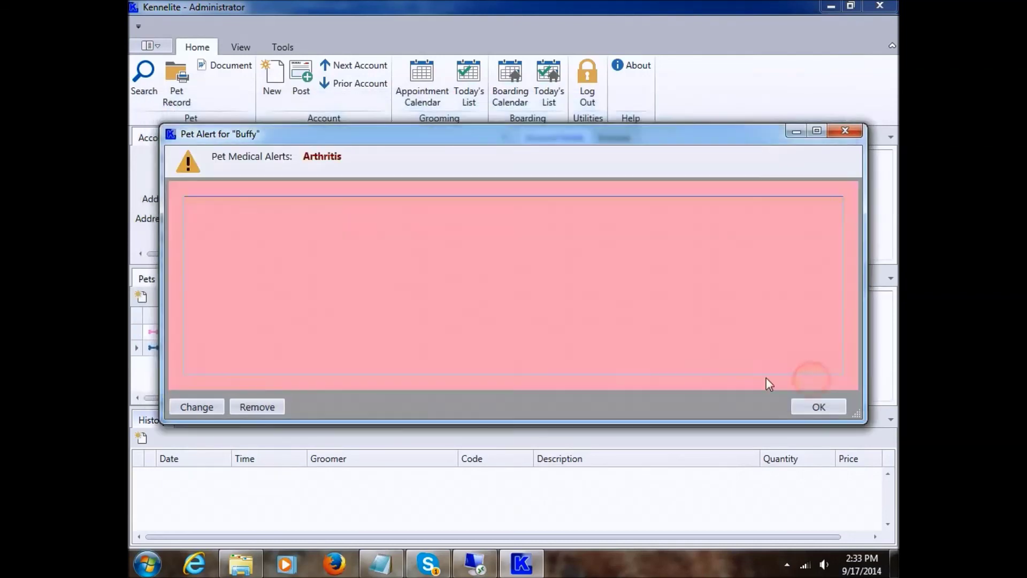
pyautogui.moveTo(331, 140); pyautogui.dragTo(322, 151)
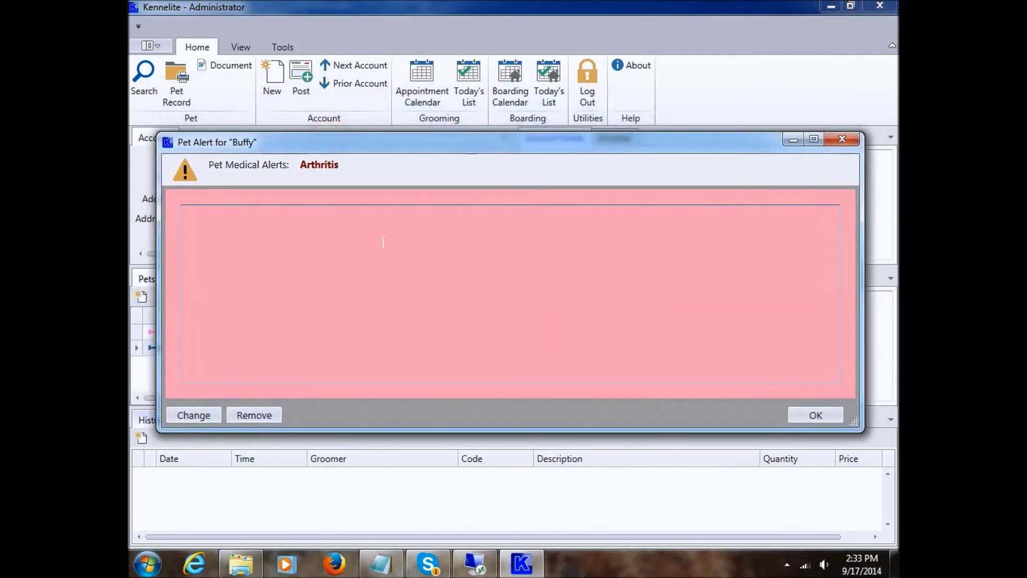
pyautogui.click(816, 416)
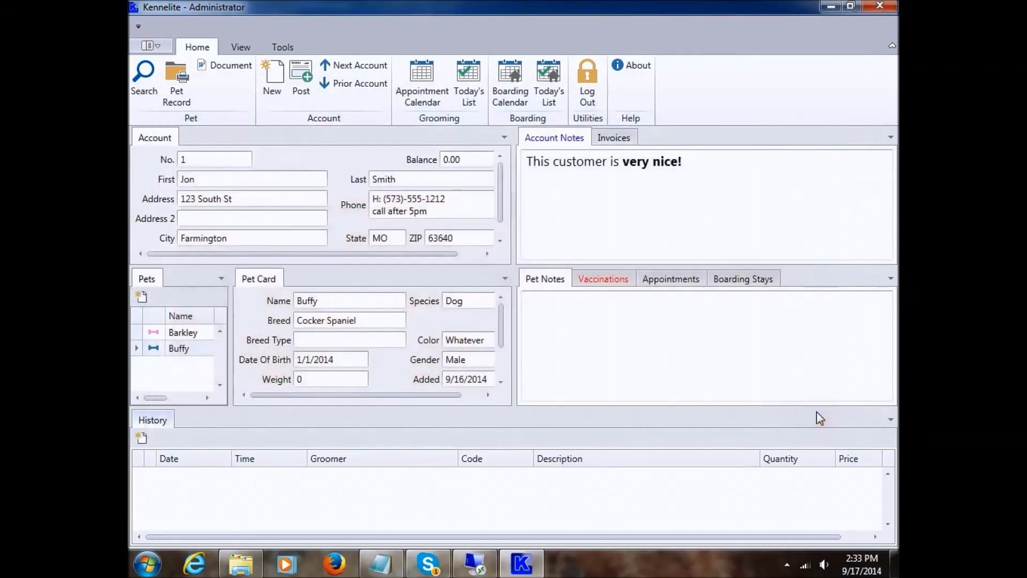
pyautogui.click(352, 185)
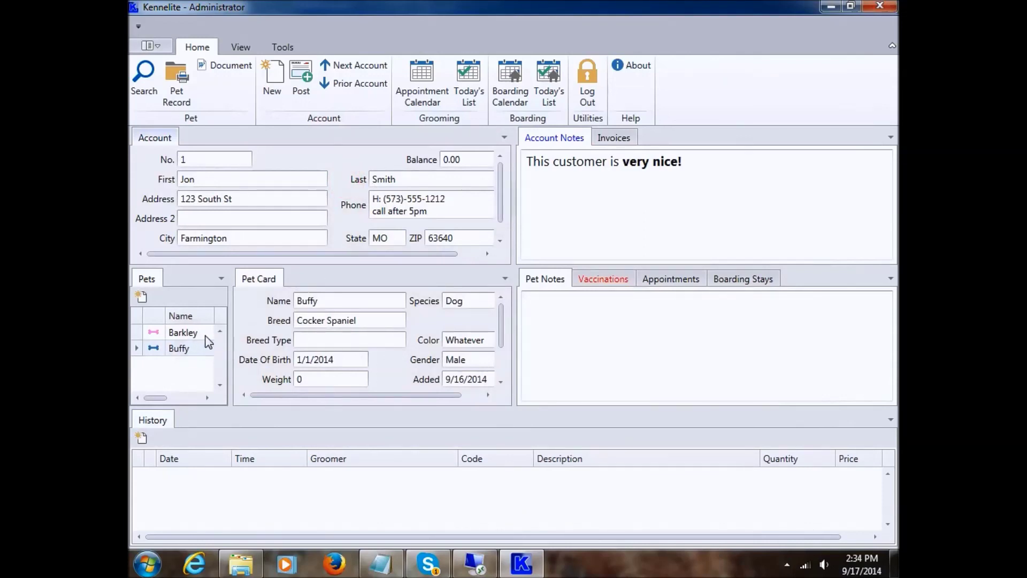
# - Open Buffy's pet alert from the pet card's actions menu
pyautogui.click(627, 320)
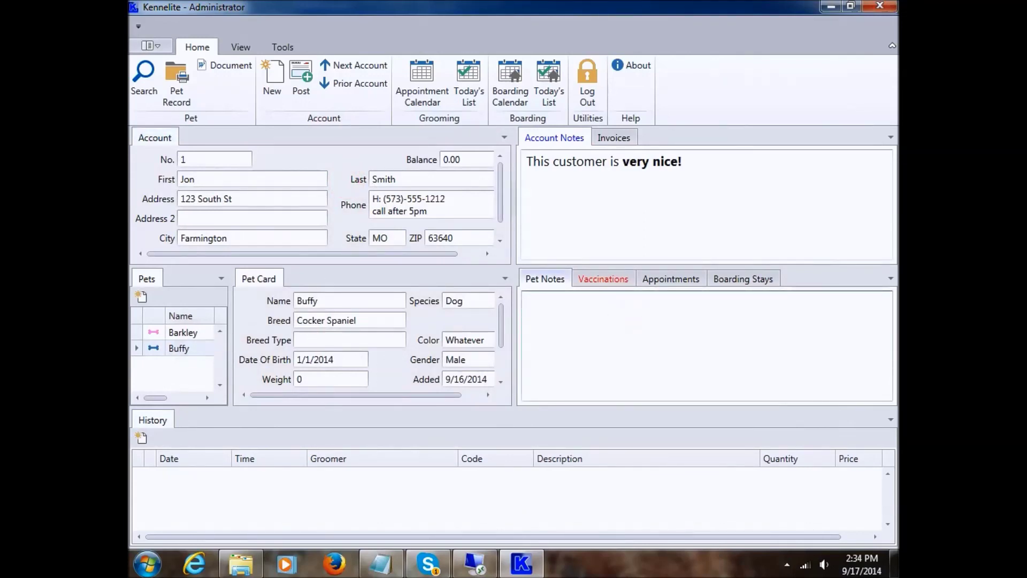
pyautogui.rightClick(587, 317)
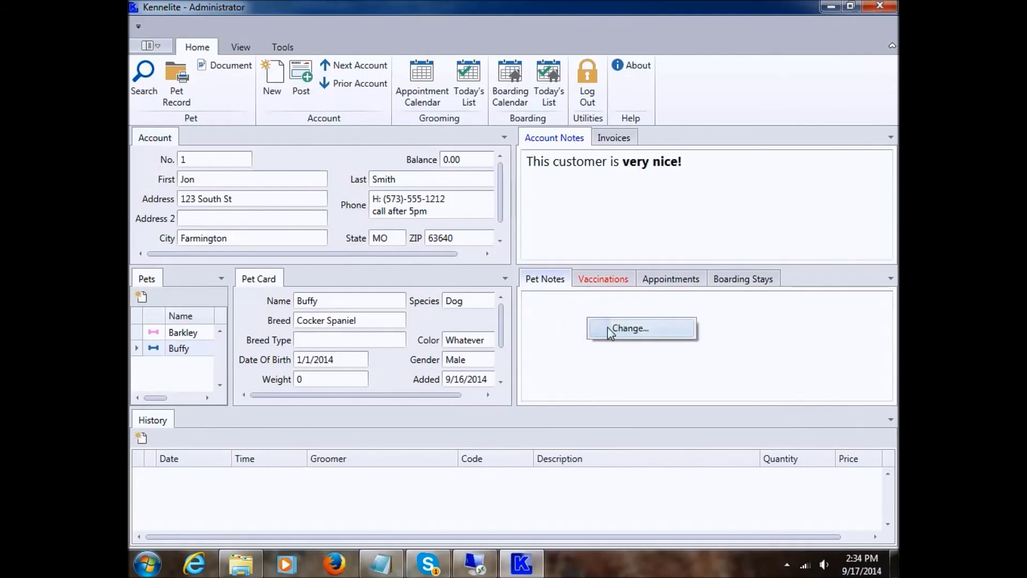
pyautogui.click(560, 321)
pyautogui.click(315, 318)
pyautogui.rightClick(352, 316)
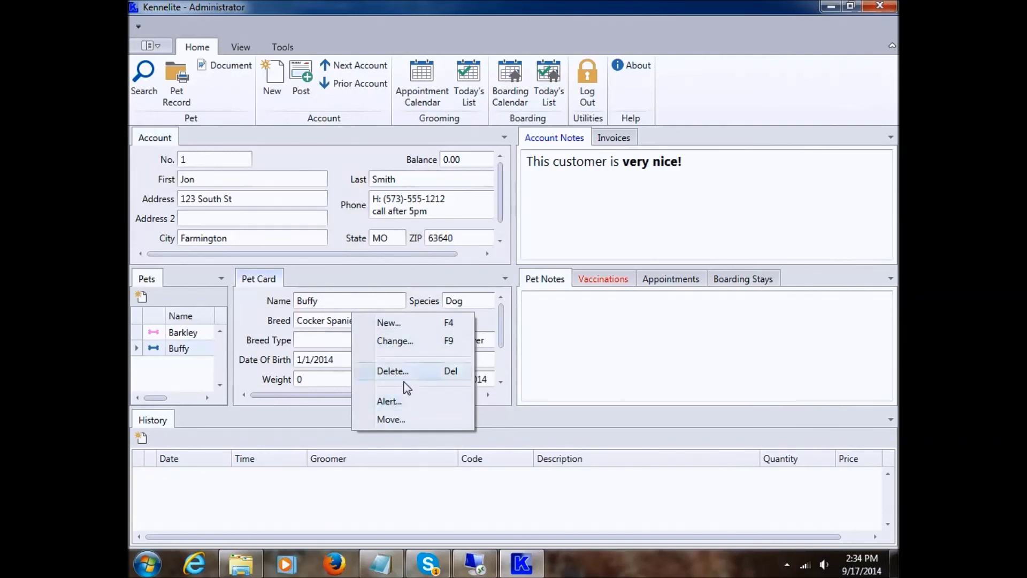
pyautogui.click(396, 403)
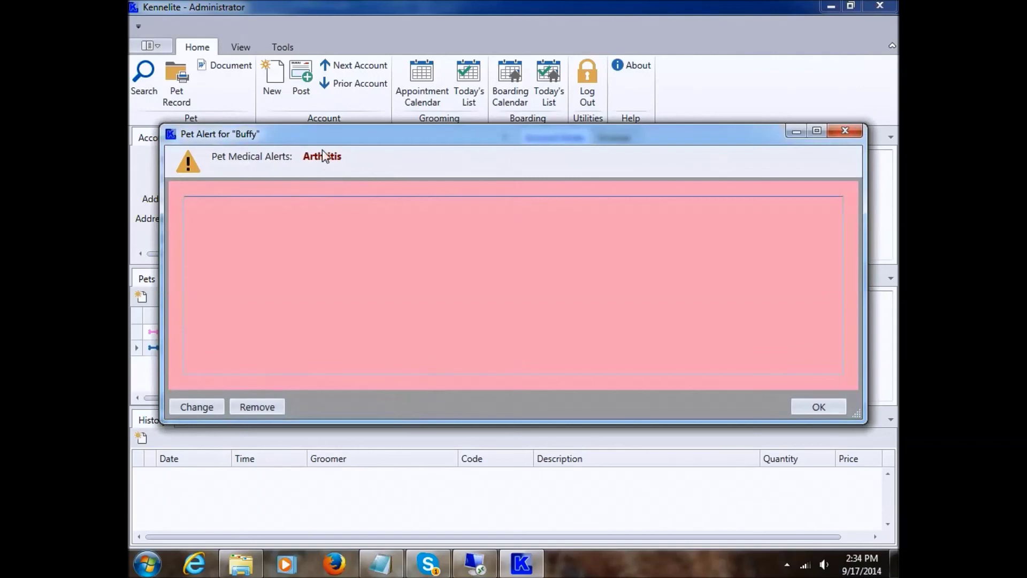
# - Enter the caution 'Buffy is very timid. Please be careful' and save the pet alert
pyautogui.click(196, 406)
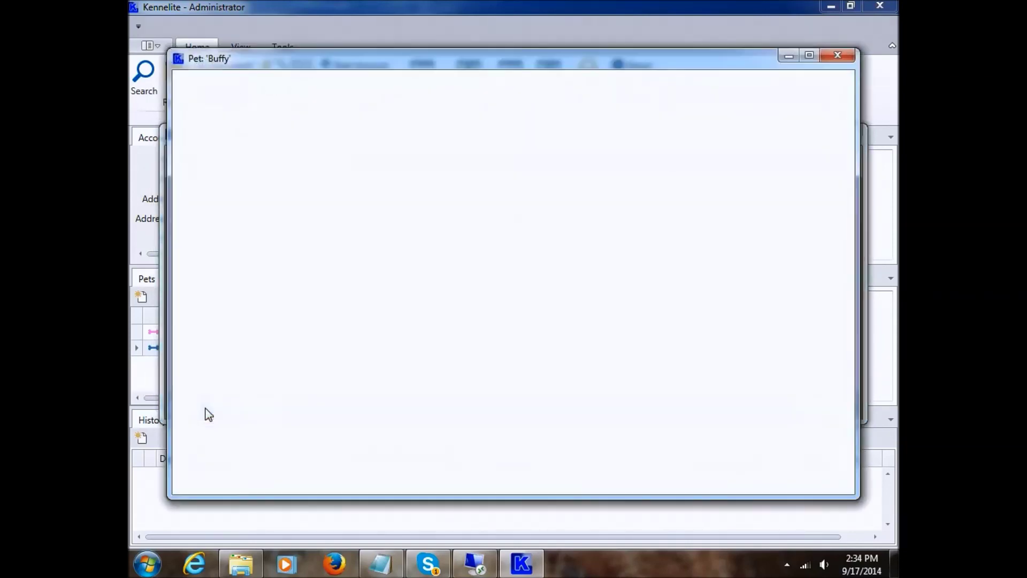
pyautogui.click(311, 294)
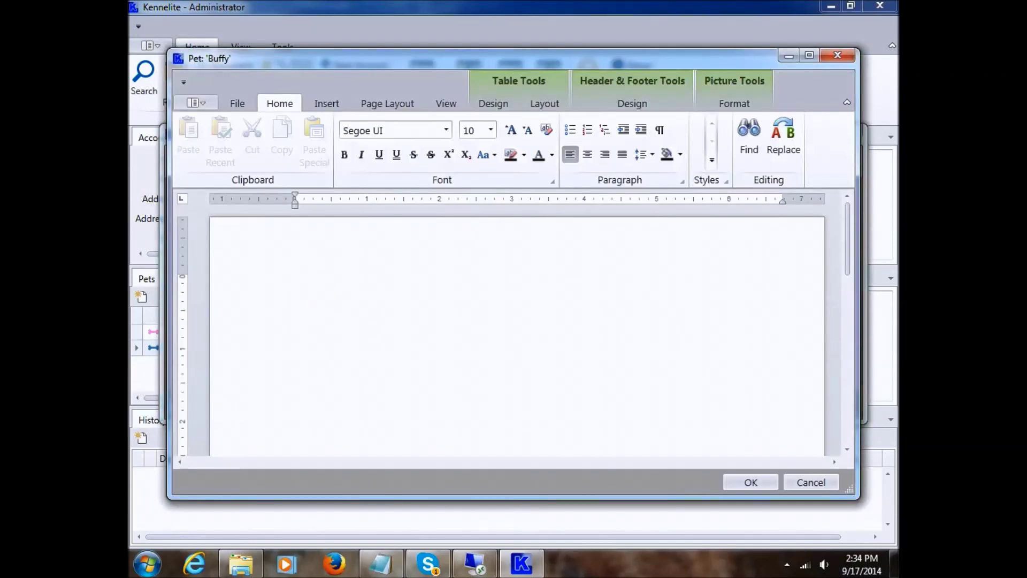
pyautogui.write('Buffy is very timid. Ple')
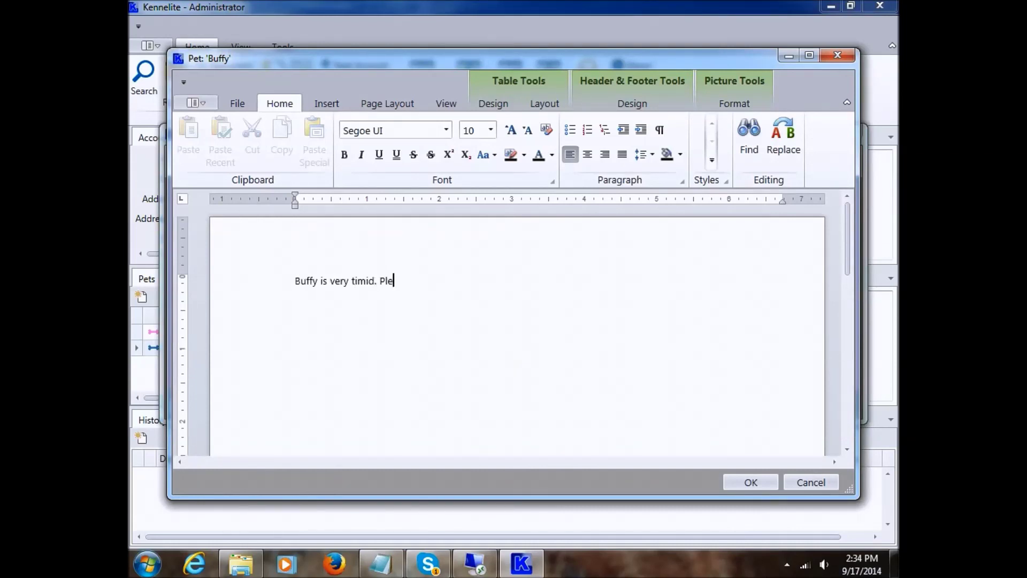
pyautogui.write('ase be careful')
pyautogui.click(740, 482)
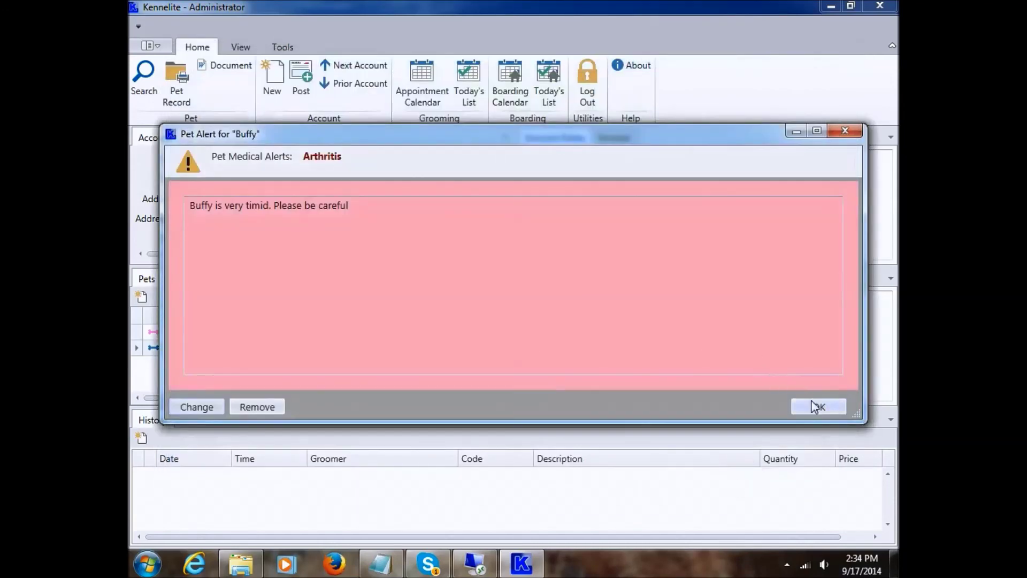
pyautogui.click(818, 406)
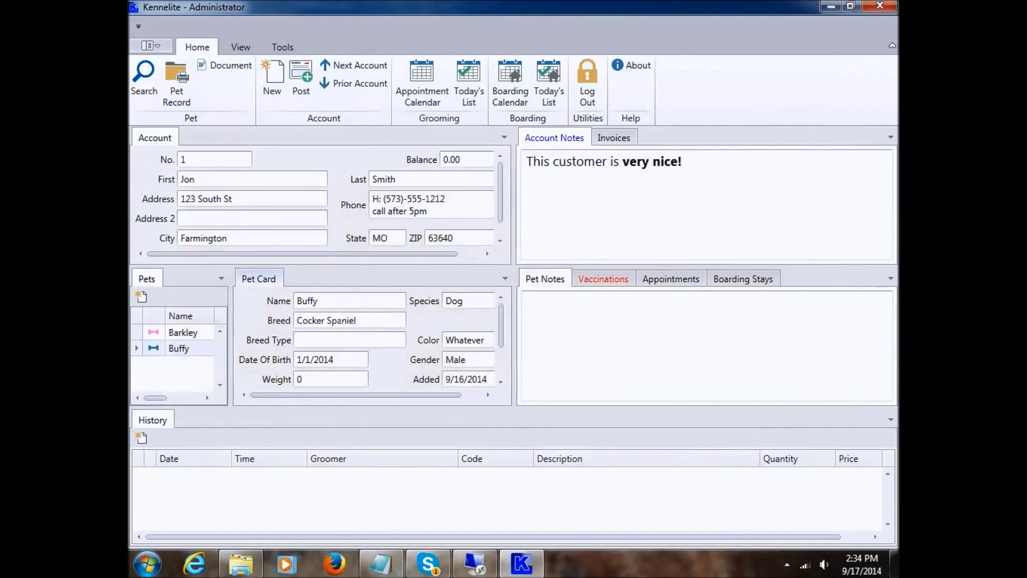
pyautogui.click(431, 321)
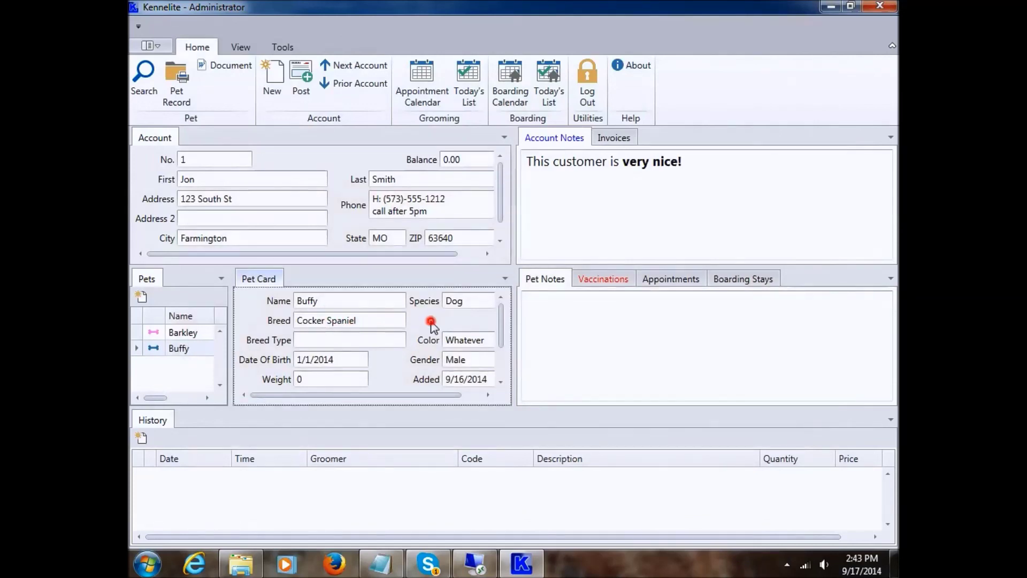